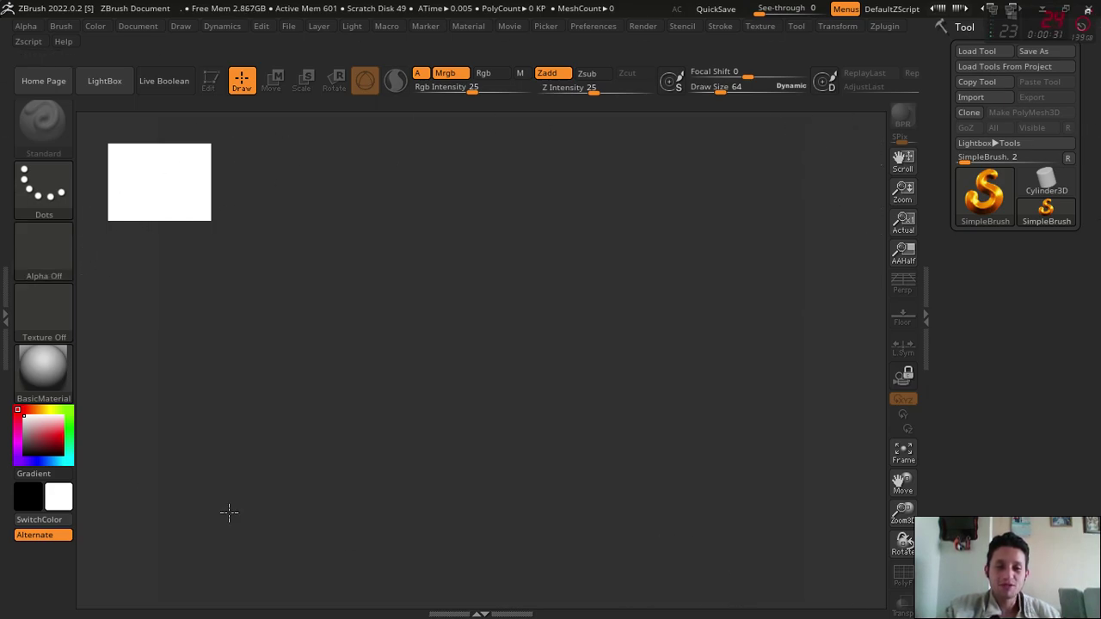
Draw a Sphere3D on the canvas in Edit mode and convert it to PolyMesh3D.
left_click(45, 372)
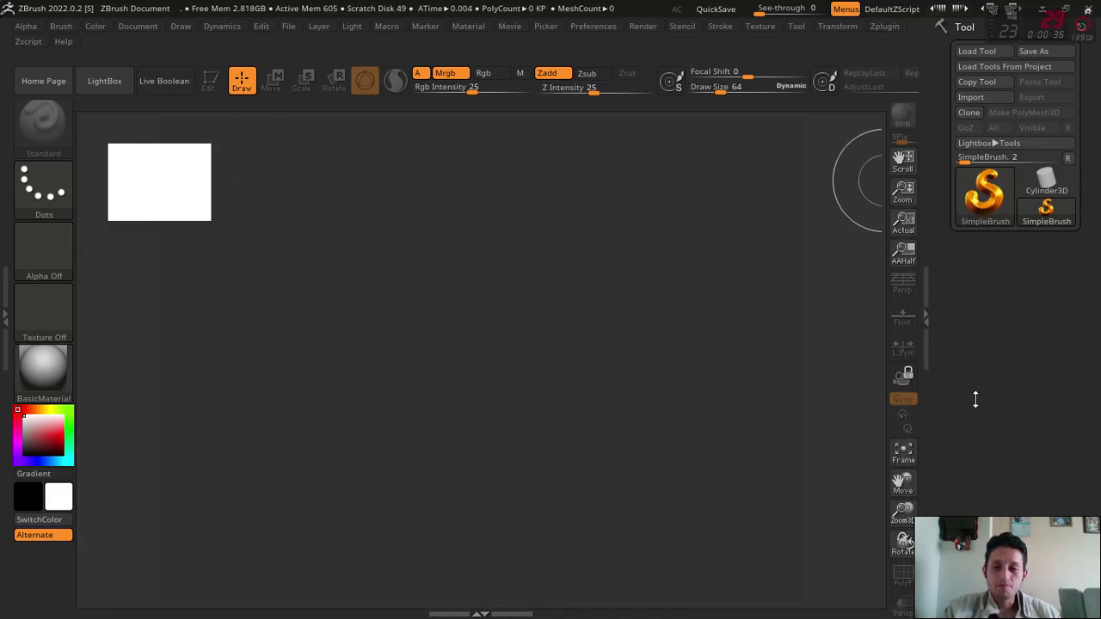
left_click(980, 207)
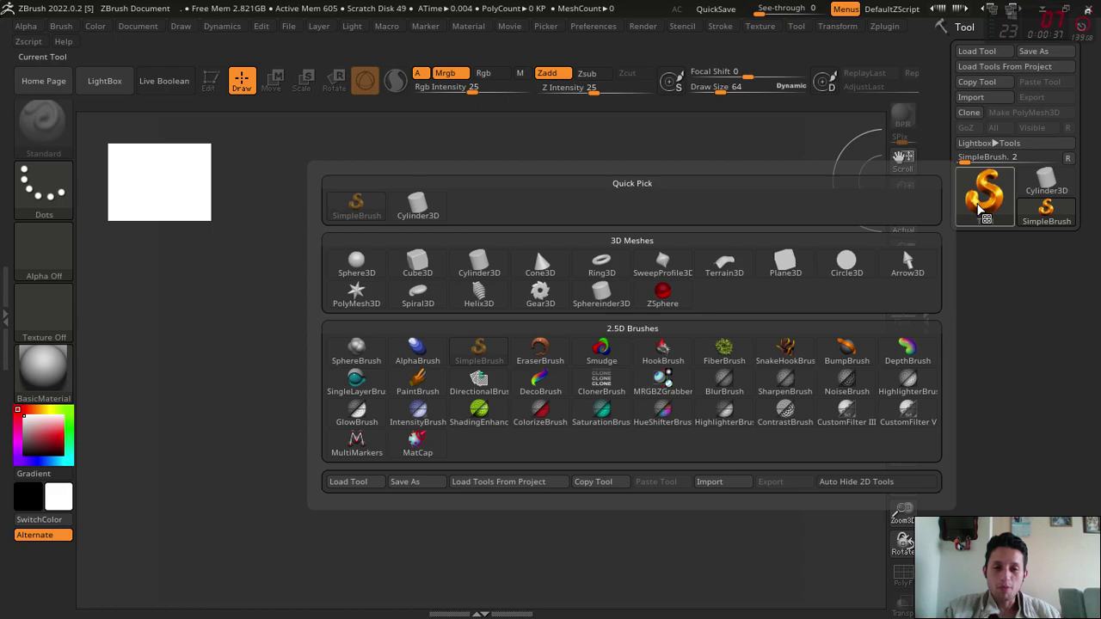
left_click(356, 265)
left_click_drag(484, 307, 499, 504)
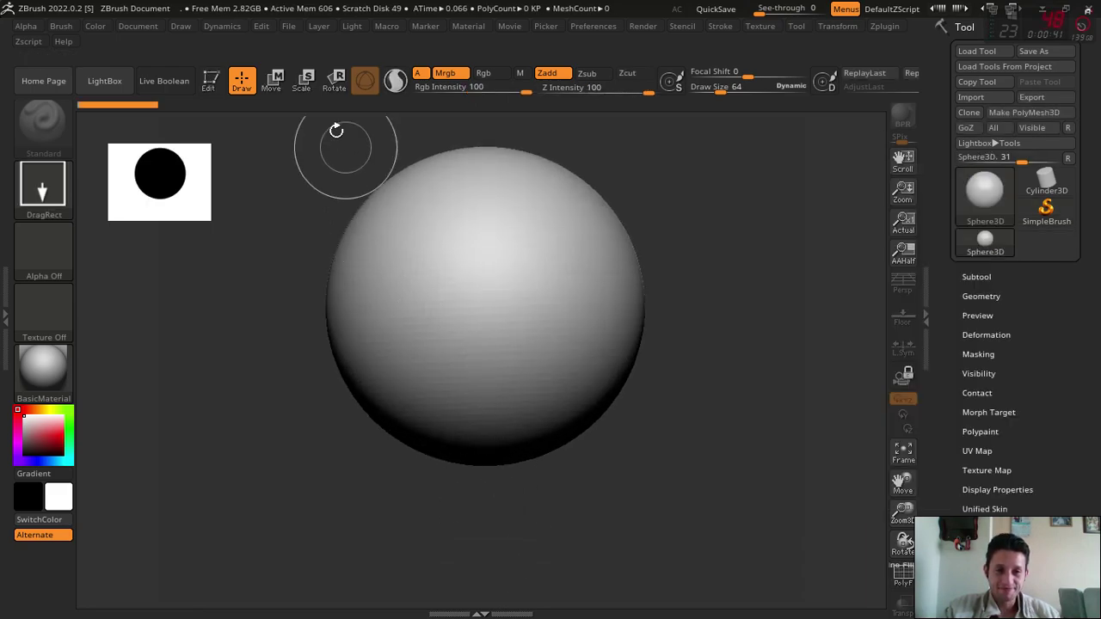
key("t")
left_click_drag(903, 484, 916, 503)
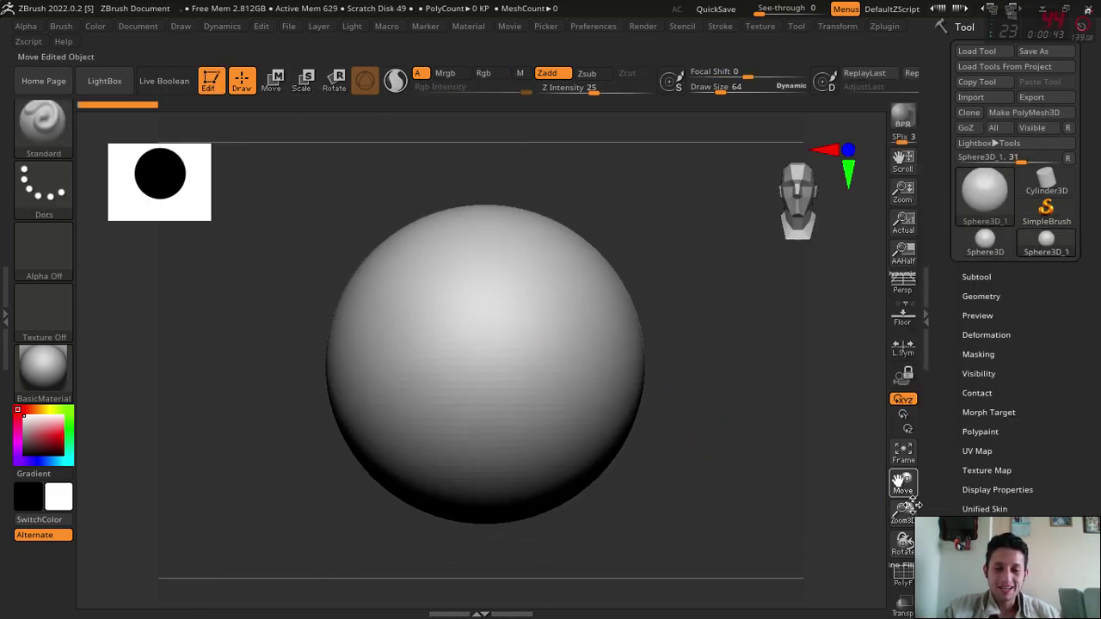
left_click(1023, 112)
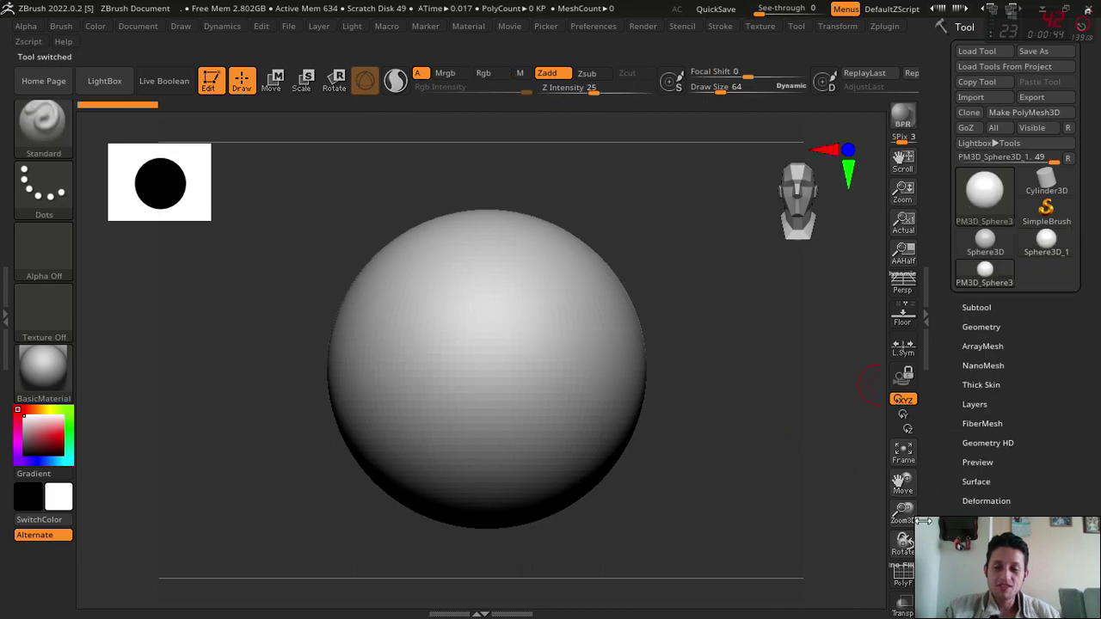
Check the sphere's polygon wireframe, then bring up NoiseMaker from Tool > Surface > Noise.
left_click(903, 574)
left_click(902, 574)
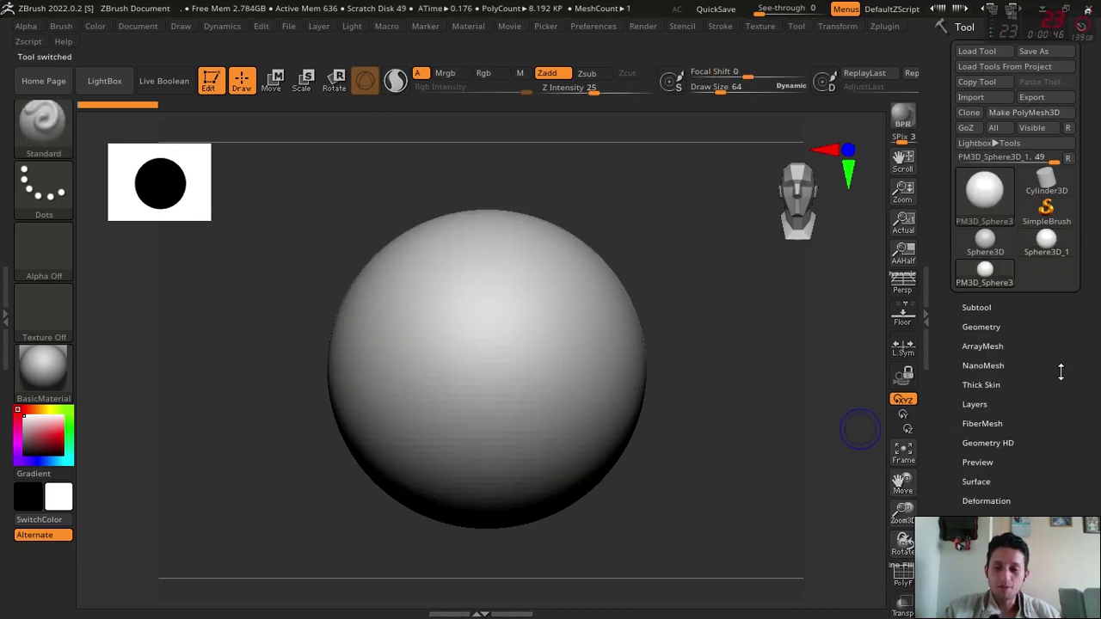
scroll(1061, 372, "down", 3)
scroll(1069, 331, "down", 2)
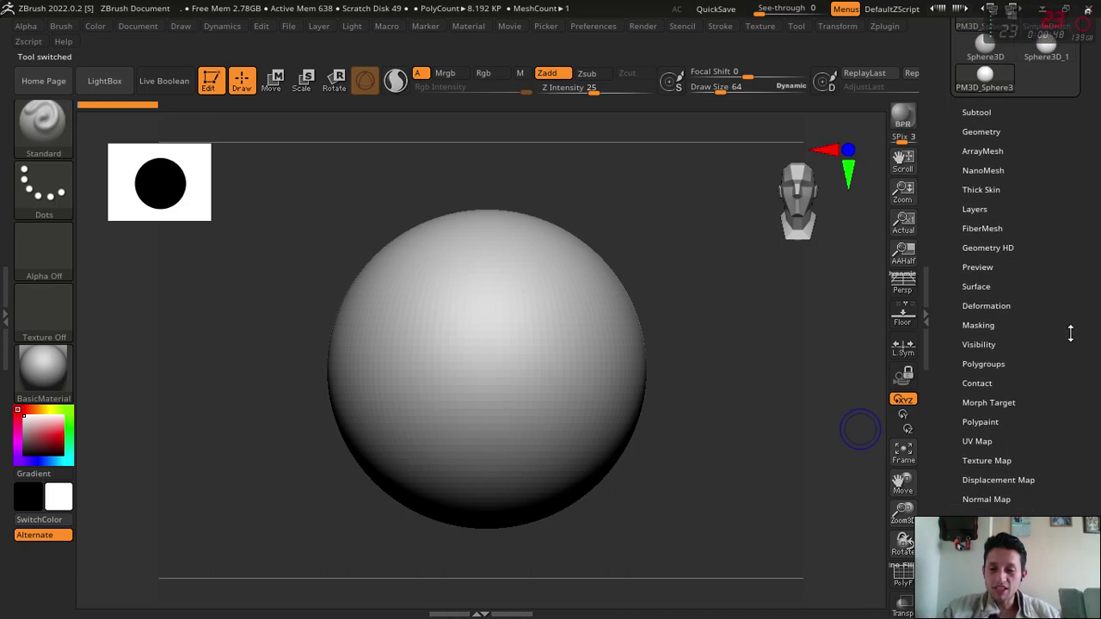
left_click_drag(1069, 333, 1051, 321)
left_click(980, 276)
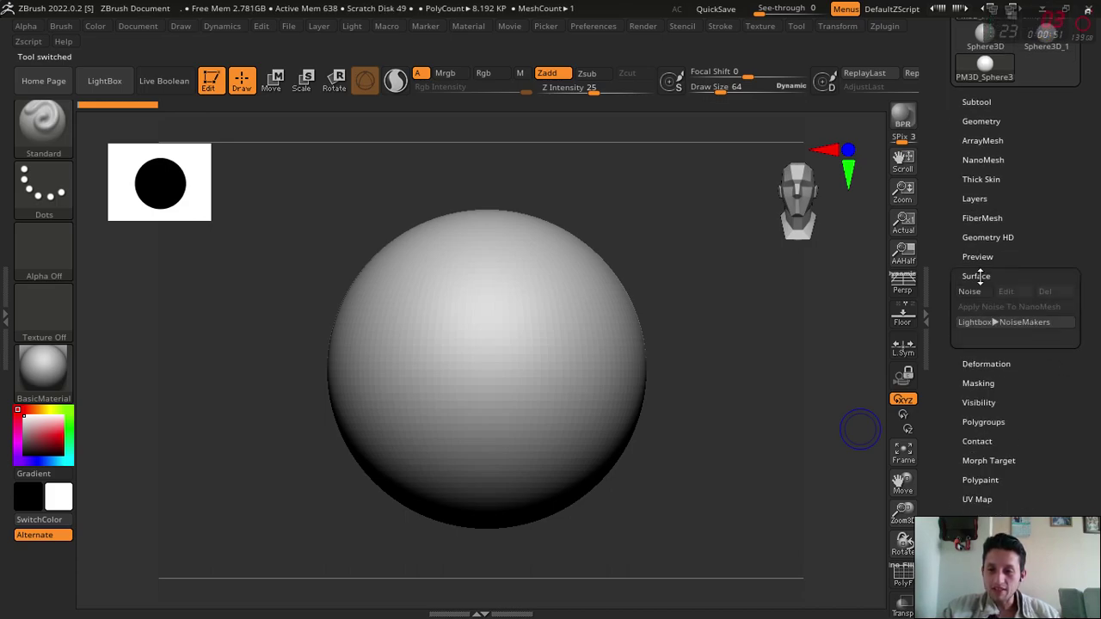
left_click(978, 297)
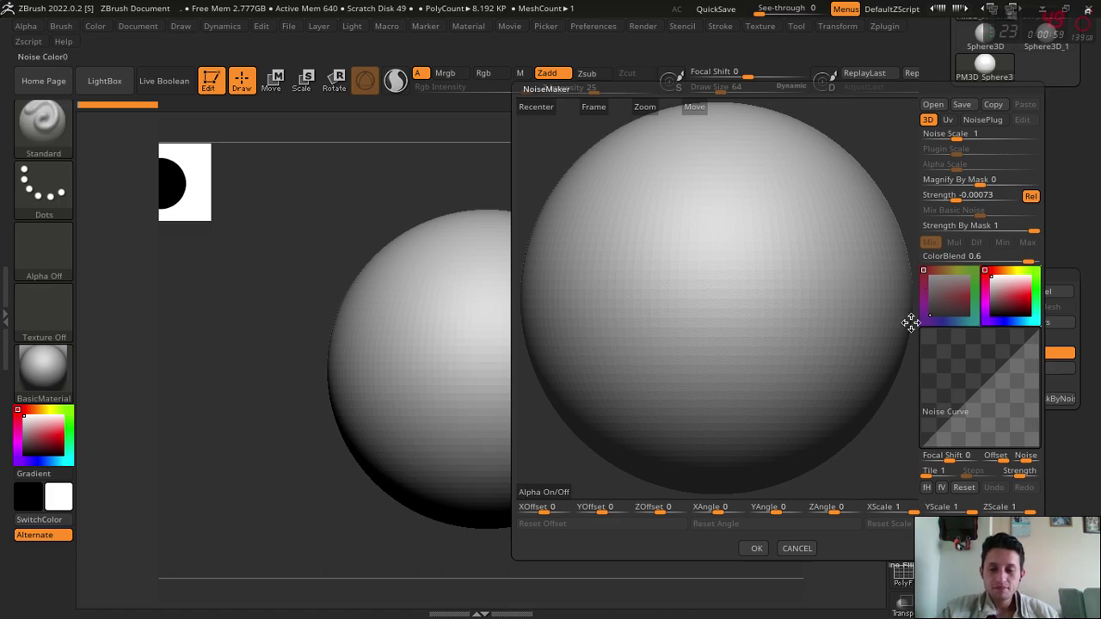
Import 06_ZBrush Document from Descargas as the NoiseMaker alpha after one cancelled attempt.
left_click(550, 492)
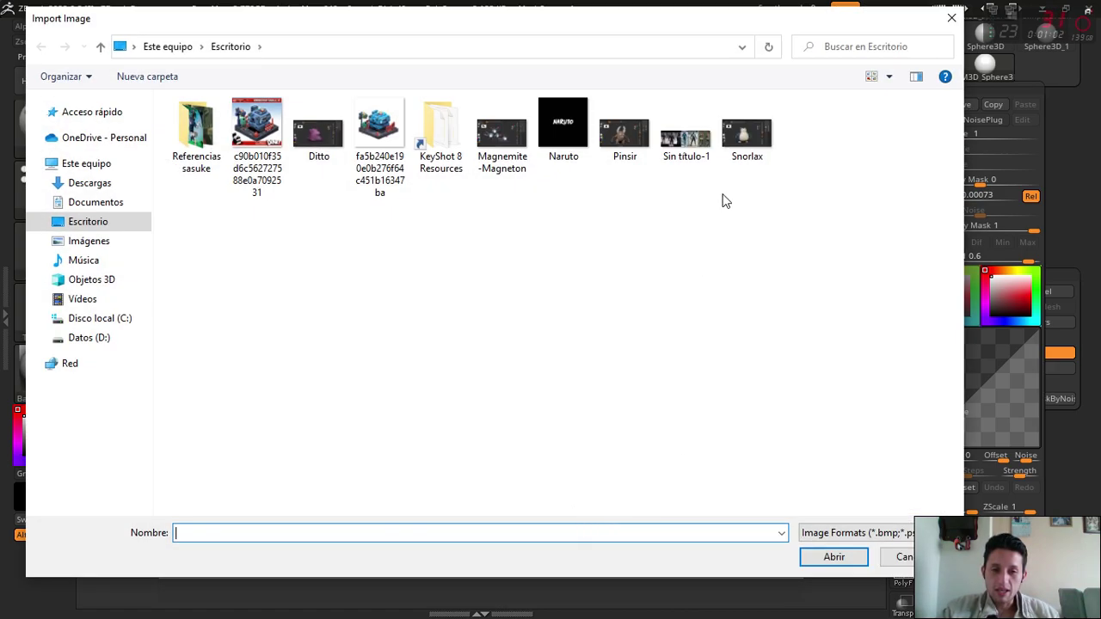
left_click(952, 24)
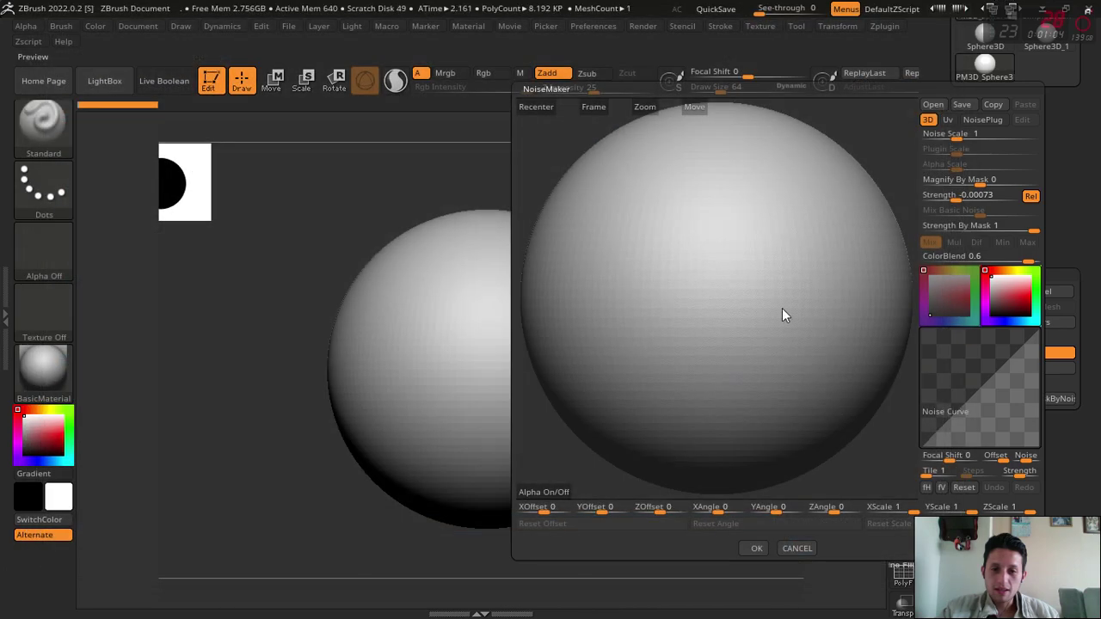
left_click(554, 492)
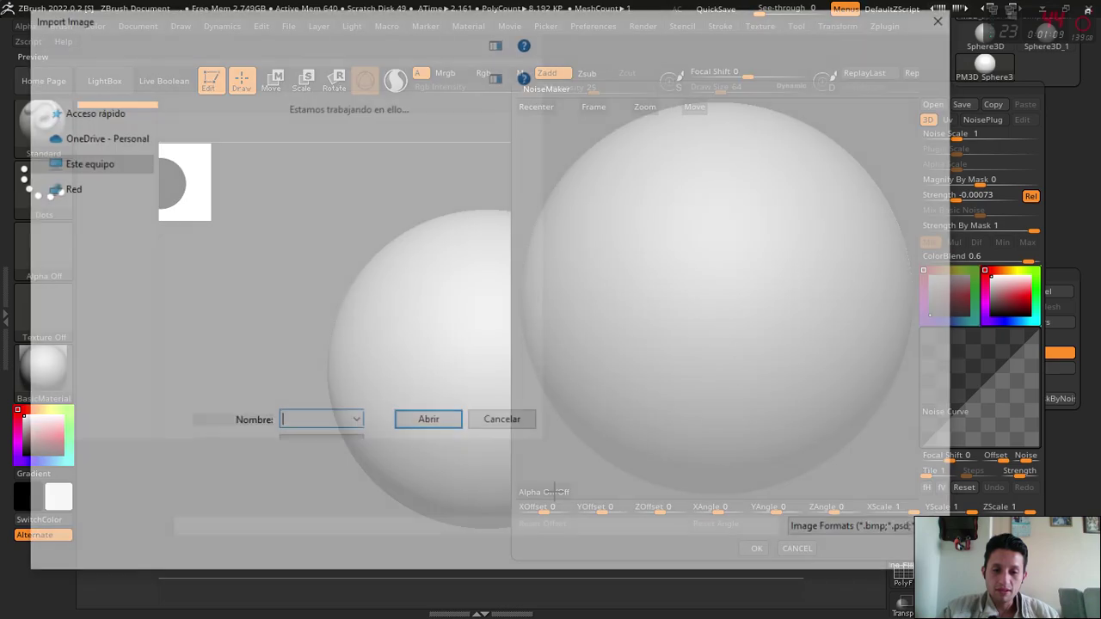
left_click(94, 182)
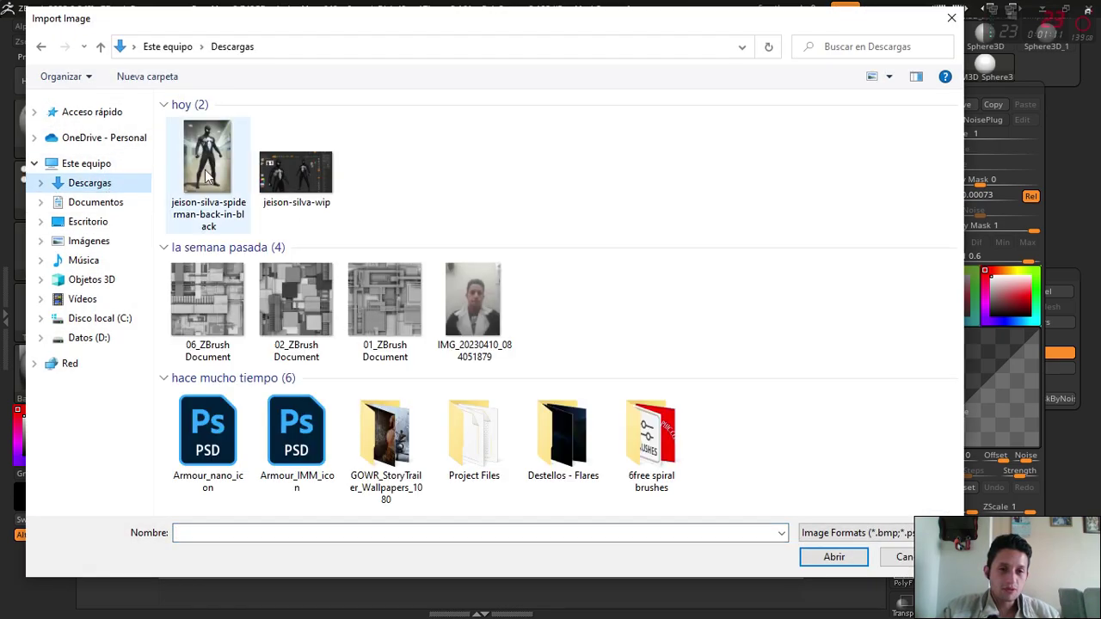
left_click(203, 319)
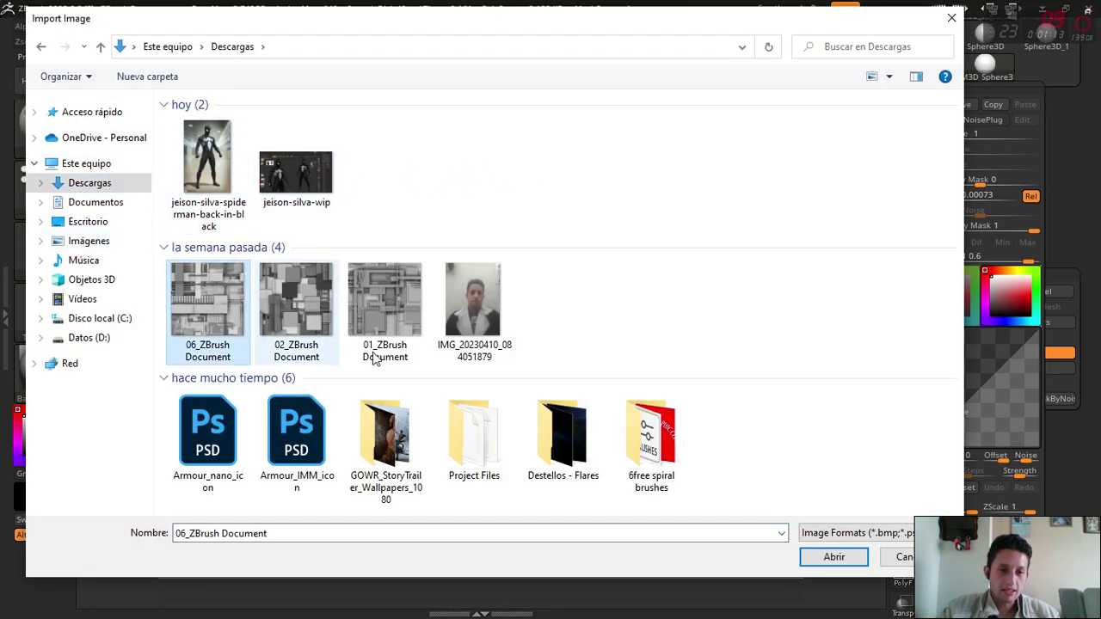
left_click(823, 558)
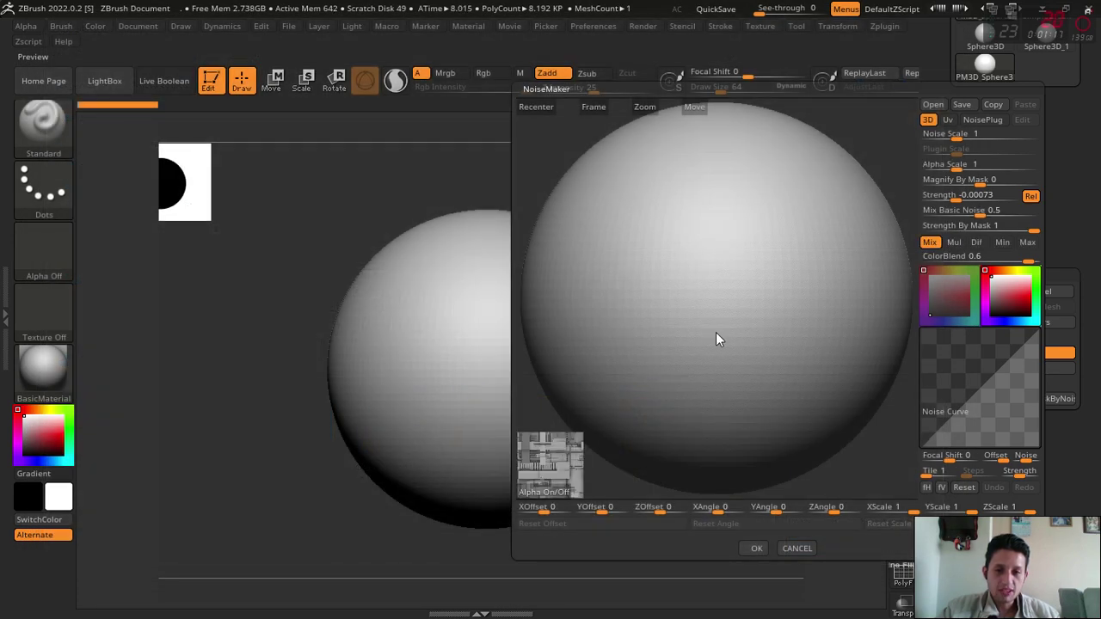
Experiment with Noise Scale and Alpha Scale values to reveal the panel pattern.
left_click_drag(955, 135, 997, 136)
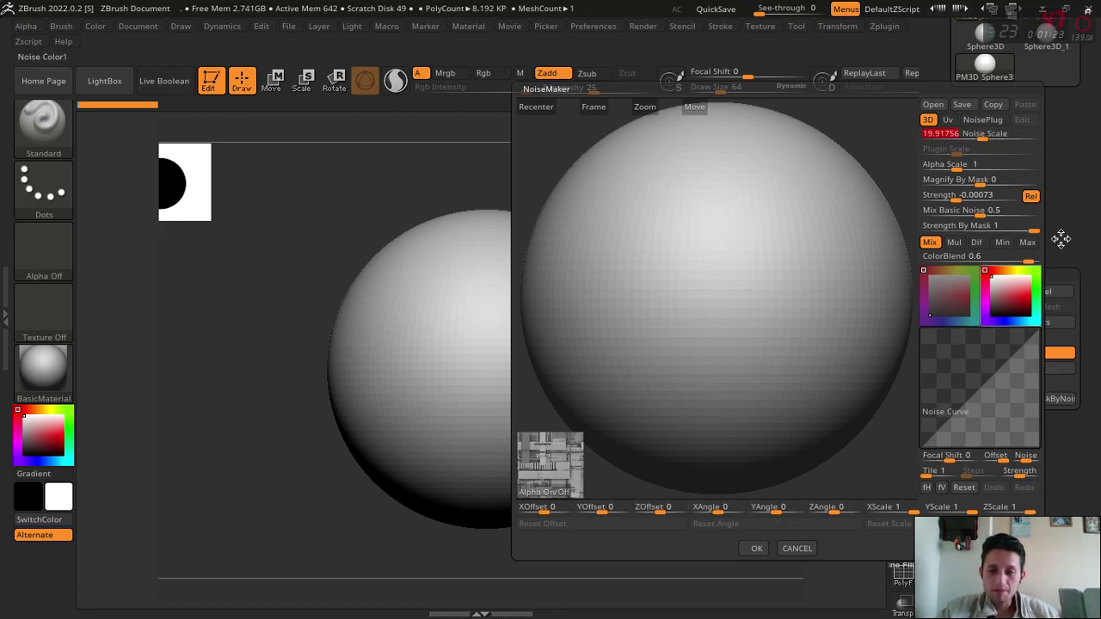
left_click_drag(994, 134, 1006, 134)
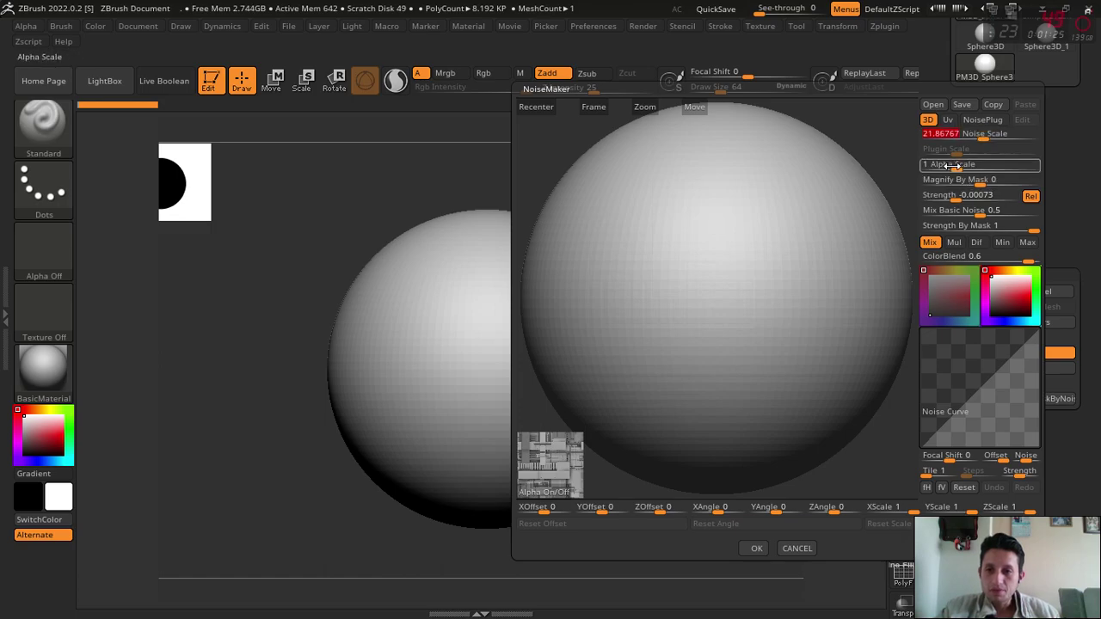
left_click_drag(950, 165, 965, 165)
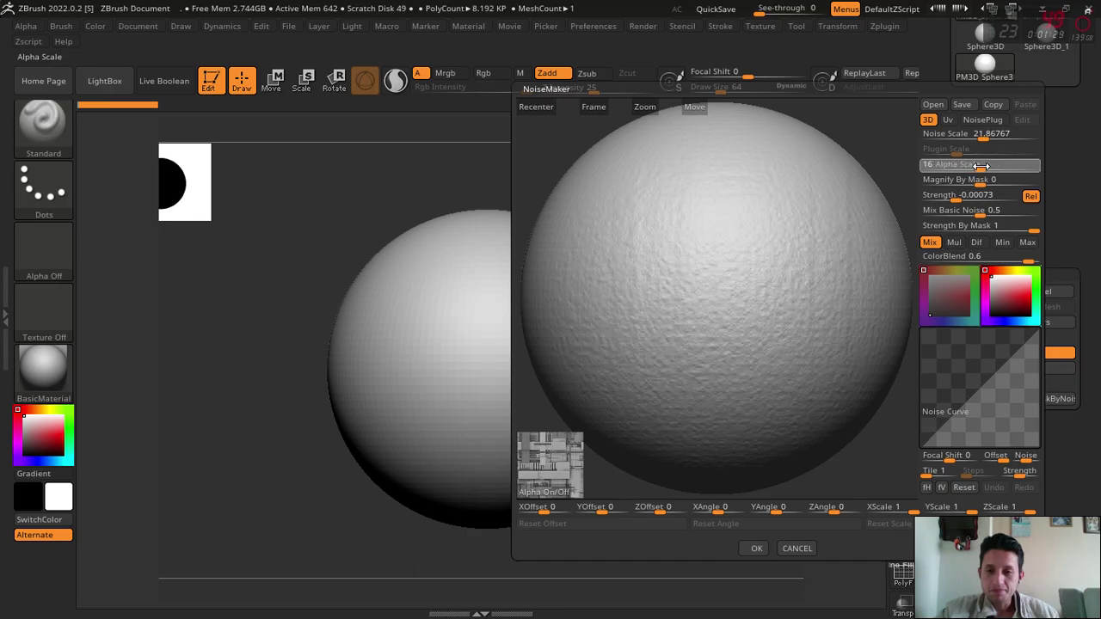
mouse_move(983, 165)
left_mouse_down()
mouse_move(963, 133)
mouse_move(920, 133)
left_mouse_up()
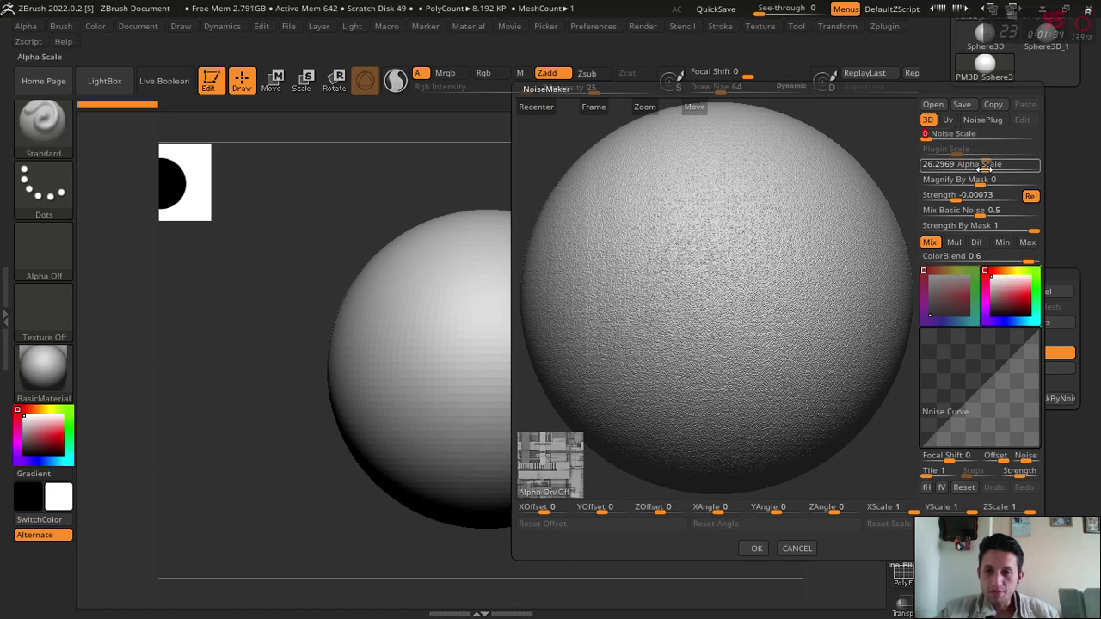
mouse_move(967, 165)
left_mouse_down()
mouse_move(1015, 167)
mouse_move(936, 167)
left_mouse_up()
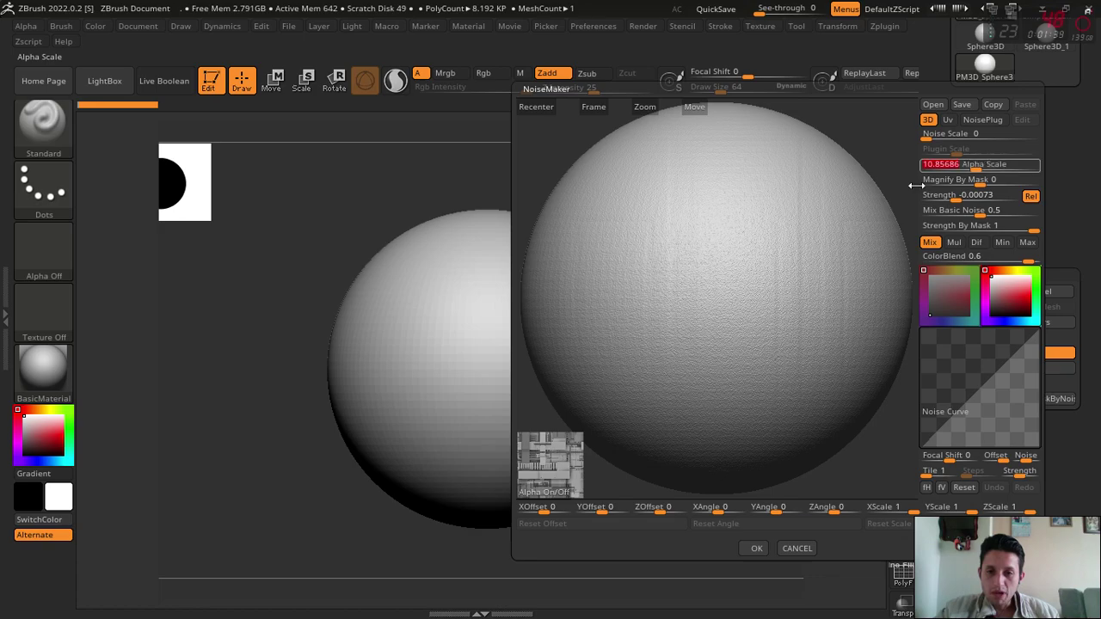
Adjust Magnify By Mask and Strength, and set Noise Scale 512 with Alpha Scale about 2.19.
left_click_drag(924, 180, 1003, 180)
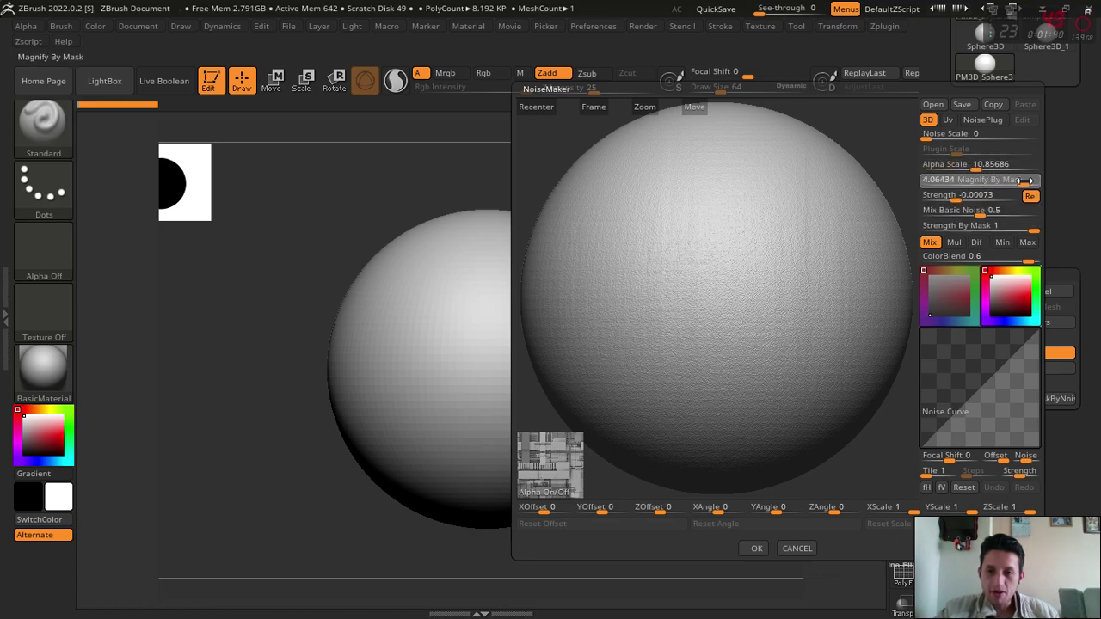
left_click_drag(954, 195, 1002, 198)
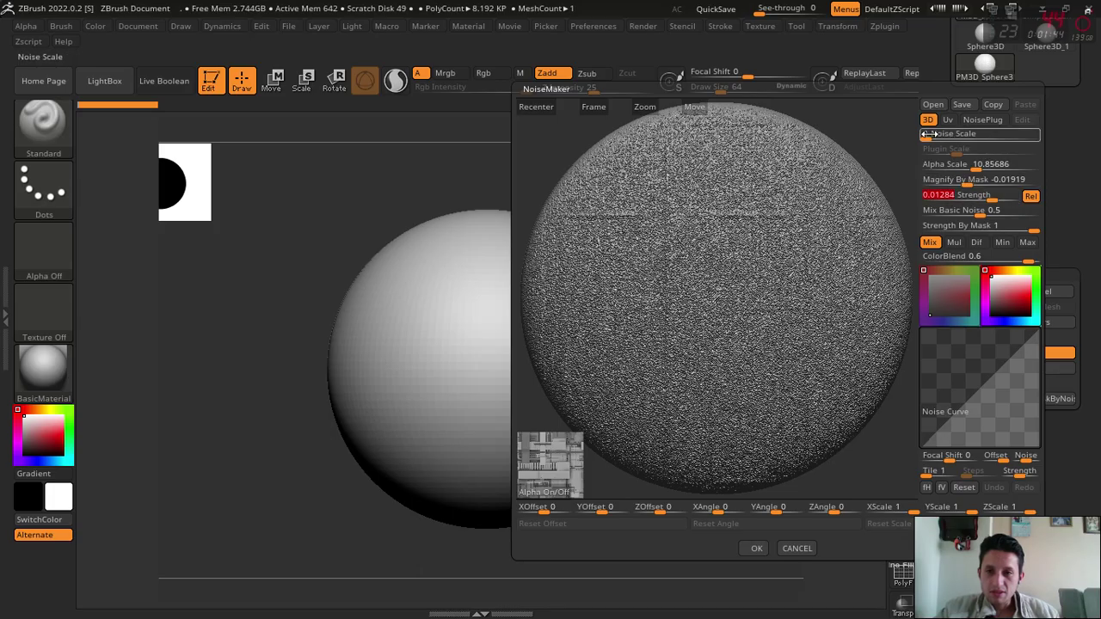
left_click_drag(928, 135, 1086, 151)
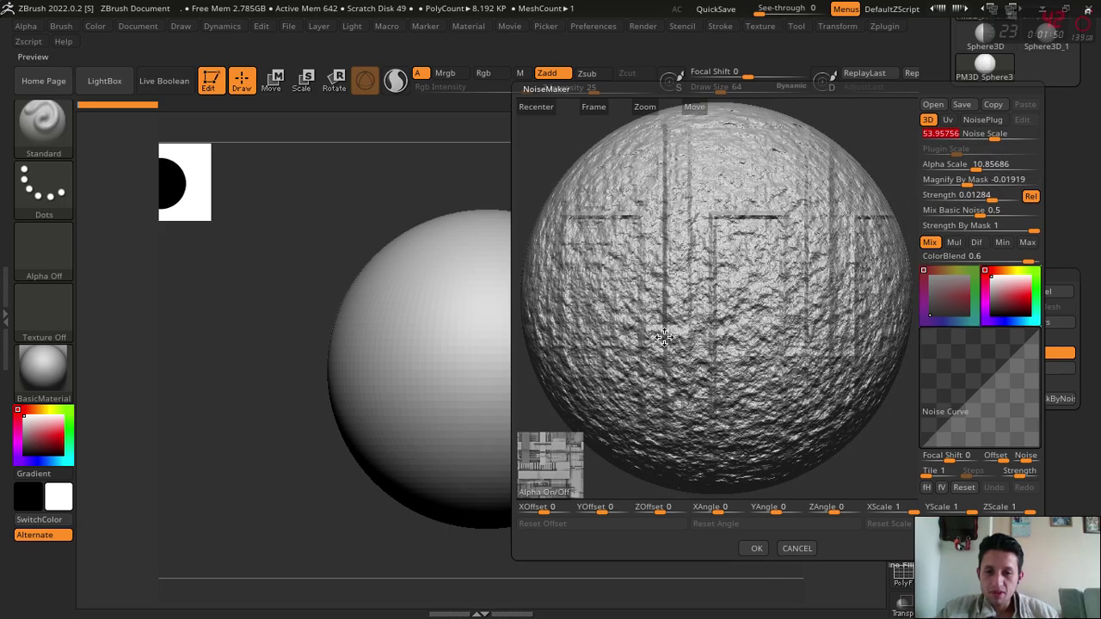
mouse_move(980, 135)
left_mouse_down()
mouse_move(1017, 141)
mouse_move(1014, 153)
mouse_move(1036, 144)
left_mouse_up()
left_click(1017, 166)
left_click_drag(976, 168, 958, 165)
mouse_move(1032, 135)
left_mouse_down()
mouse_move(987, 150)
mouse_move(906, 143)
mouse_move(1076, 147)
mouse_move(1011, 163)
left_mouse_up()
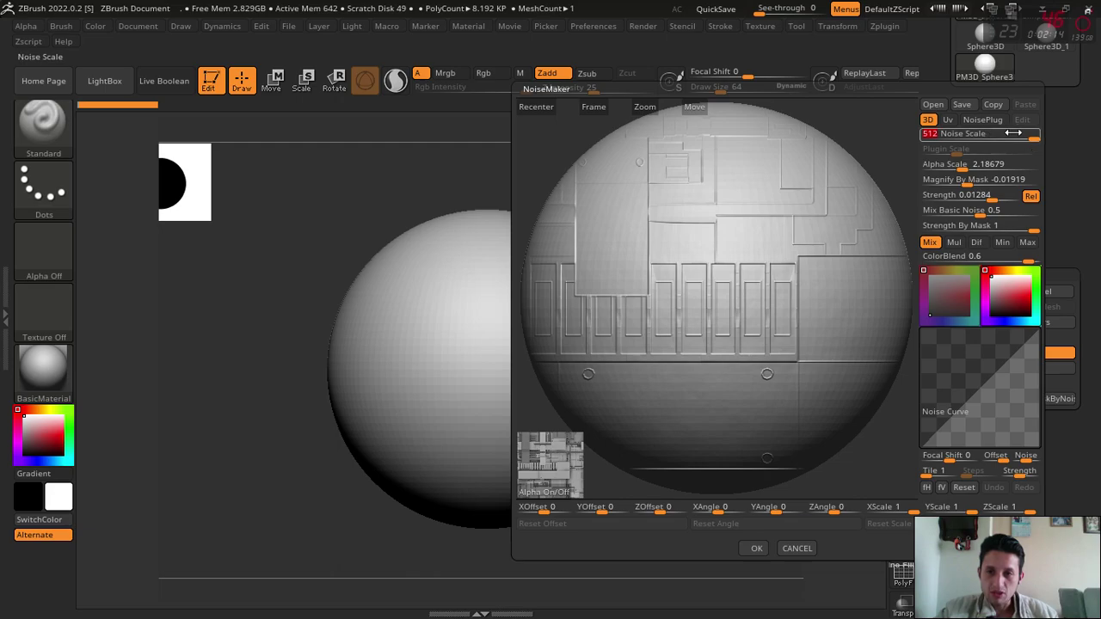
Return Noise Scale to 512 and refine Alpha Scale and Magnify By Mask while rotating the preview.
left_click_drag(1013, 133, 1034, 135)
left_click(965, 179)
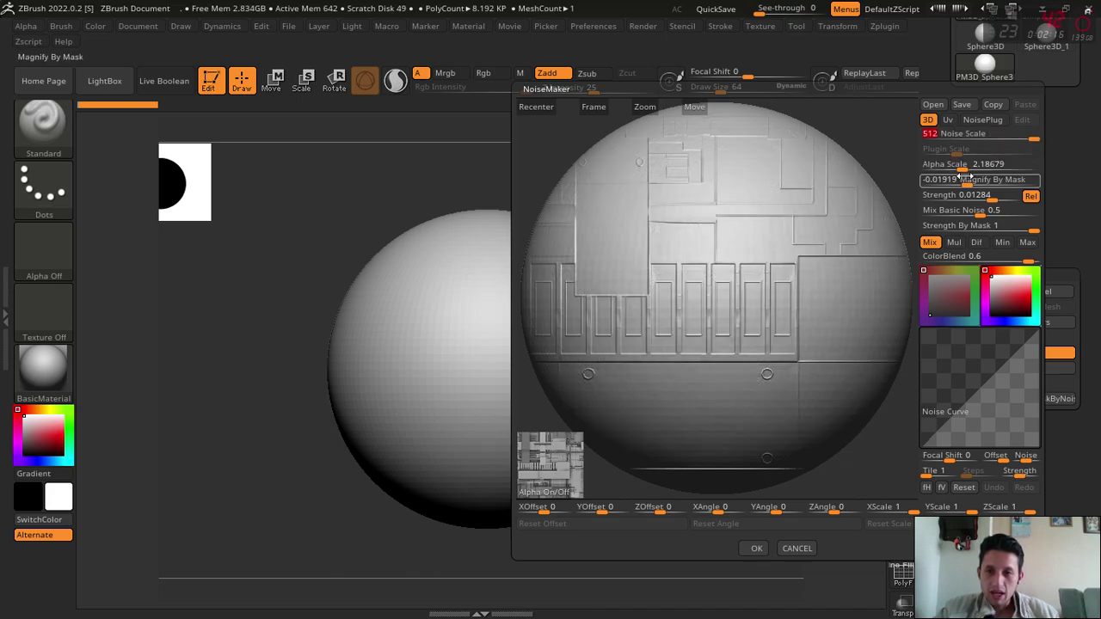
mouse_move(962, 164)
left_mouse_down()
mouse_move(943, 164)
mouse_move(965, 165)
left_mouse_up()
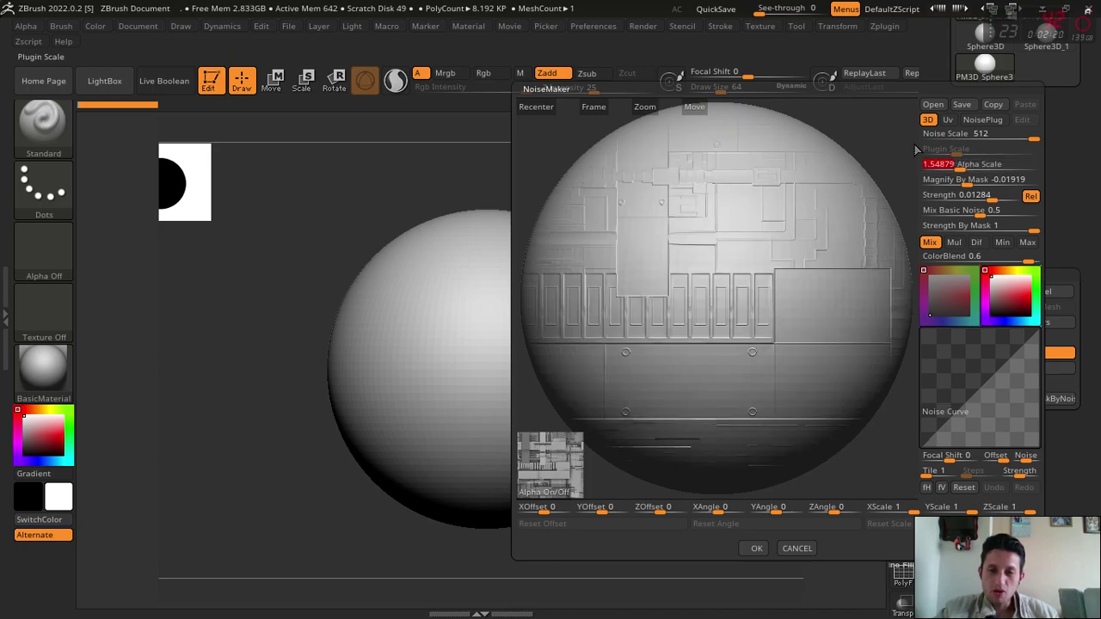
mouse_move(866, 130)
left_mouse_down()
mouse_move(835, 135)
mouse_move(872, 123)
mouse_move(640, 434)
left_mouse_up()
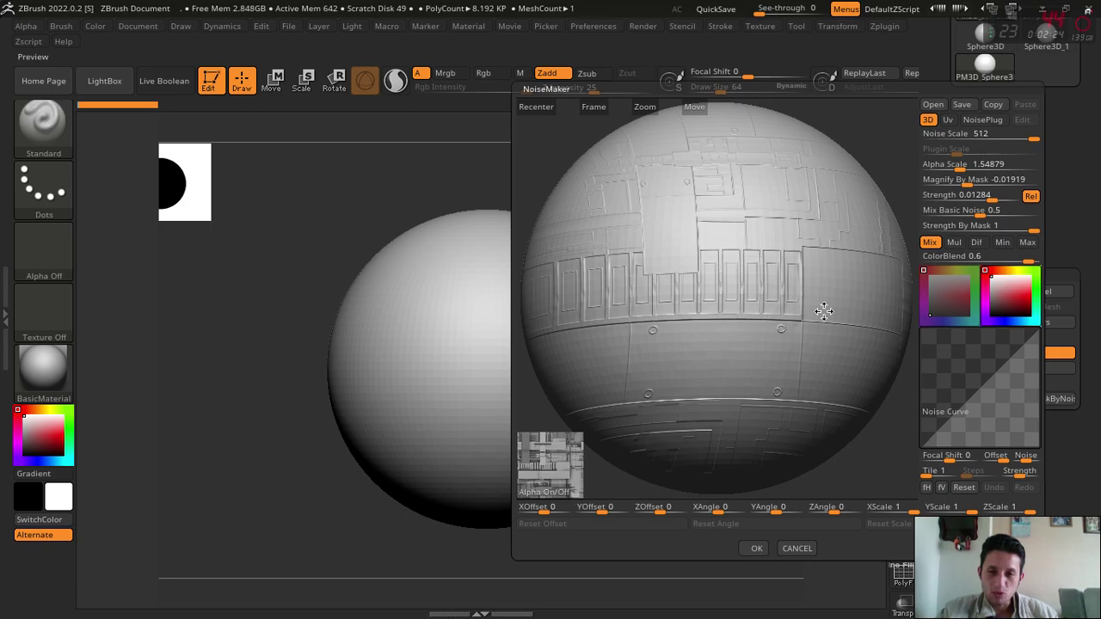
left_click_drag(866, 148, 861, 151)
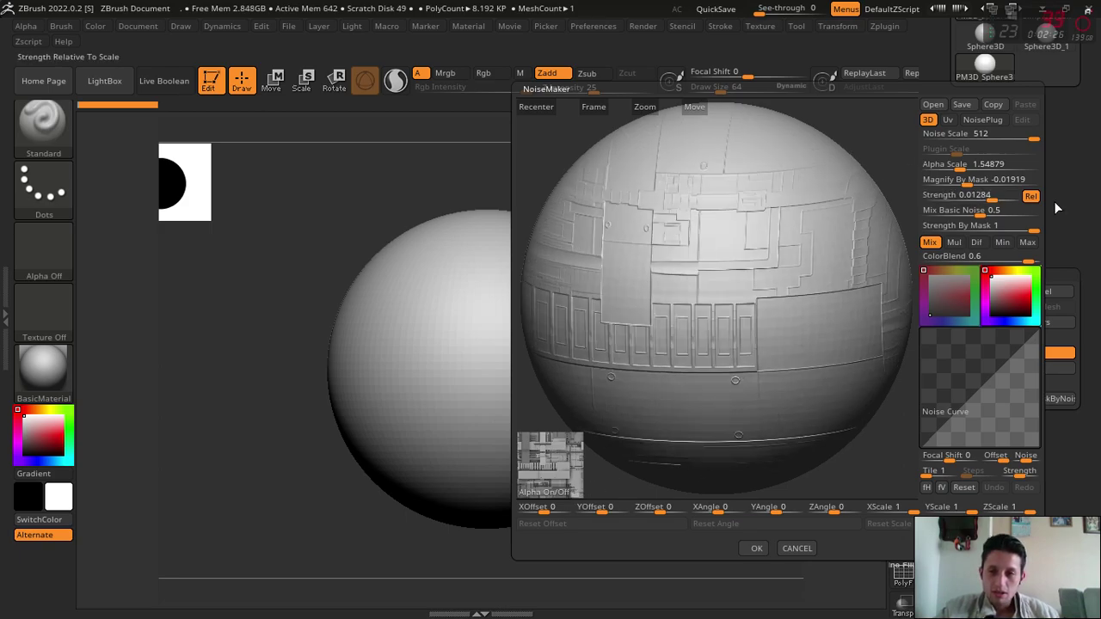
left_click_drag(965, 165, 968, 165)
left_click(969, 180)
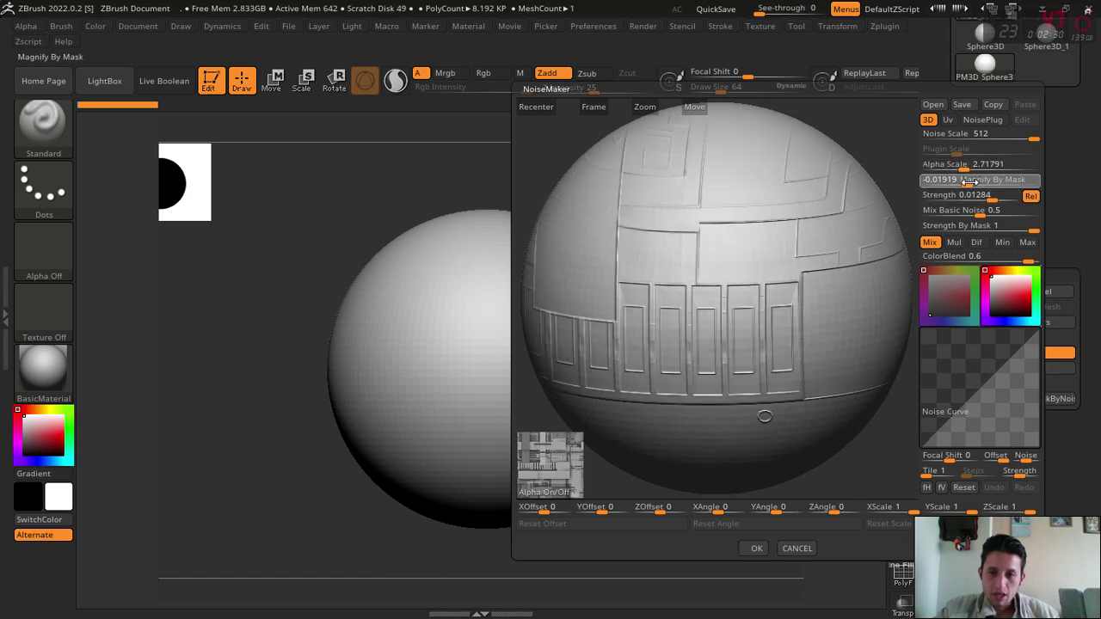
Lower Strength to 0.03195 and blend in Mix Basic Noise at about 0.43.
left_click_drag(978, 195, 999, 195)
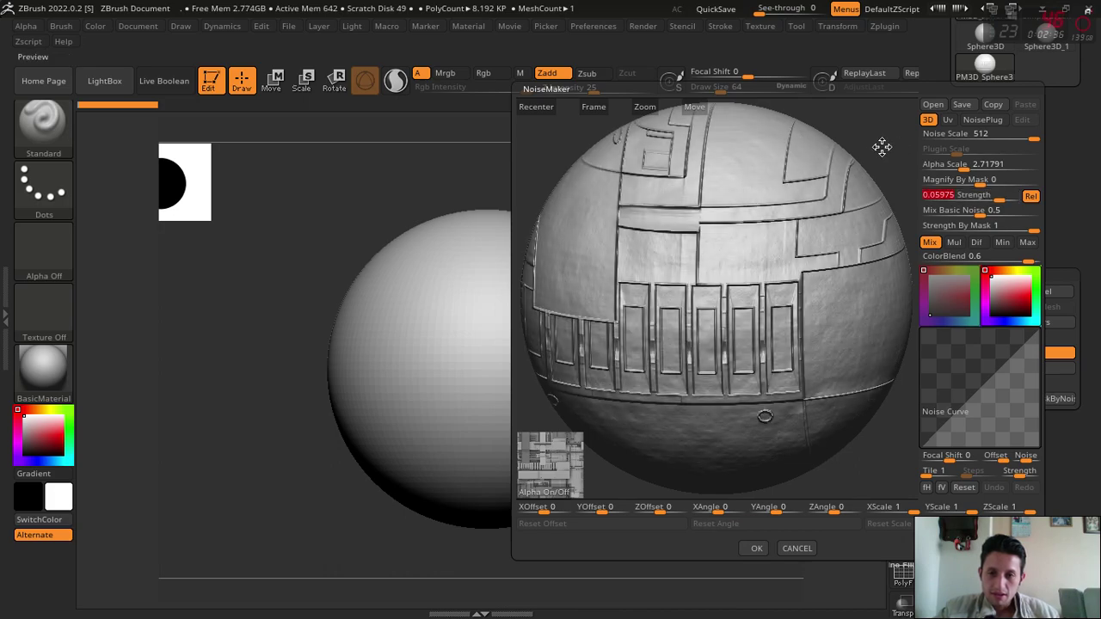
left_click_drag(879, 147, 916, 143)
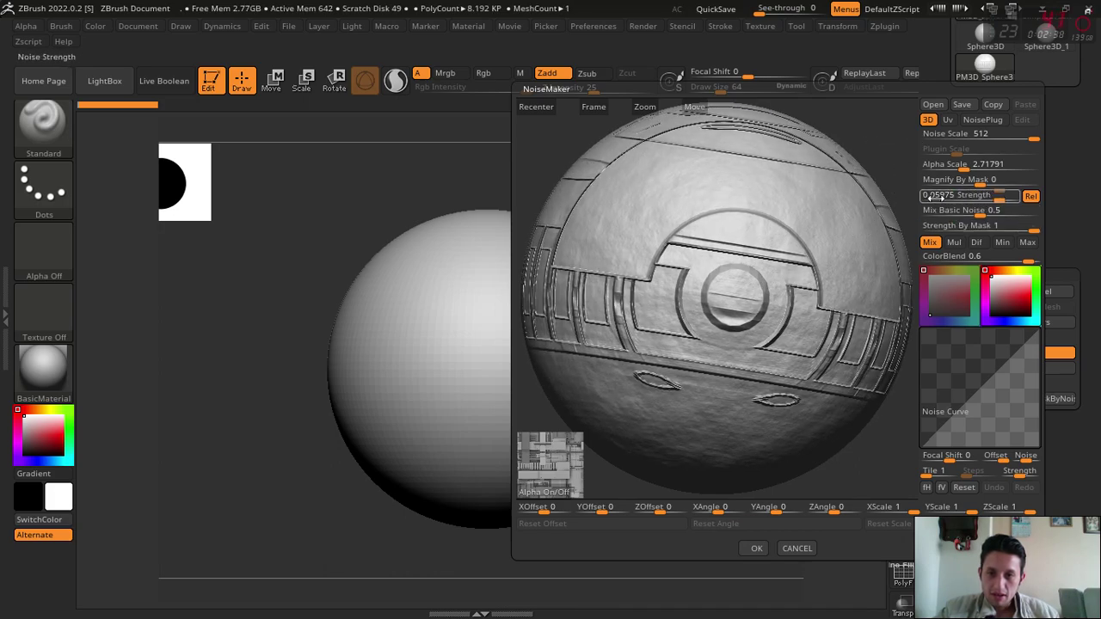
left_click_drag(999, 199, 996, 198)
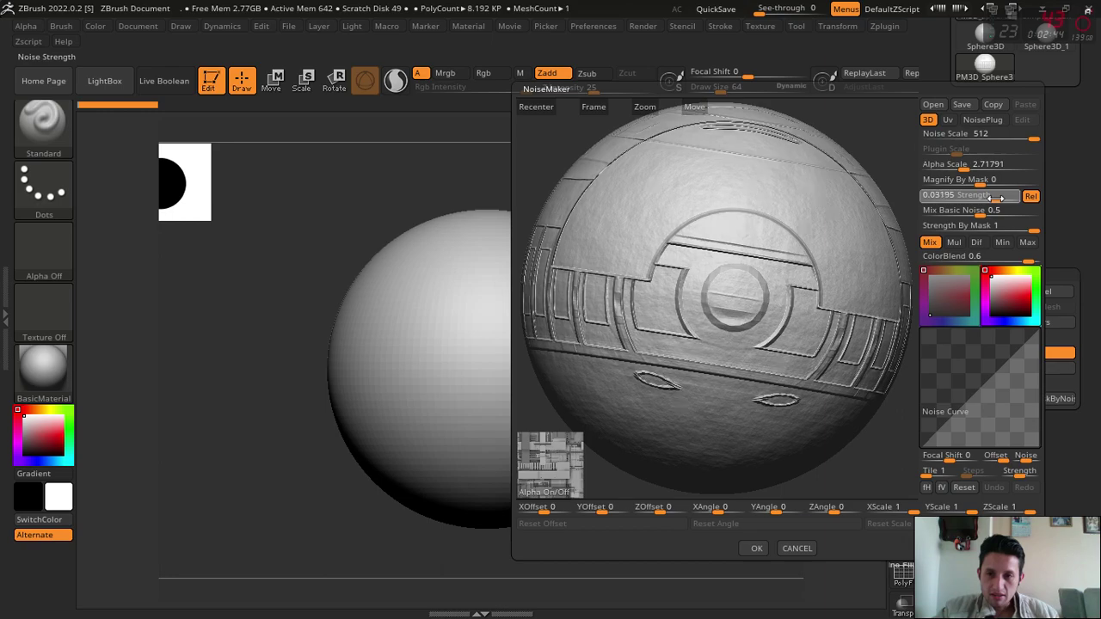
mouse_move(865, 126)
left_mouse_down()
mouse_move(826, 123)
mouse_move(894, 171)
left_mouse_up()
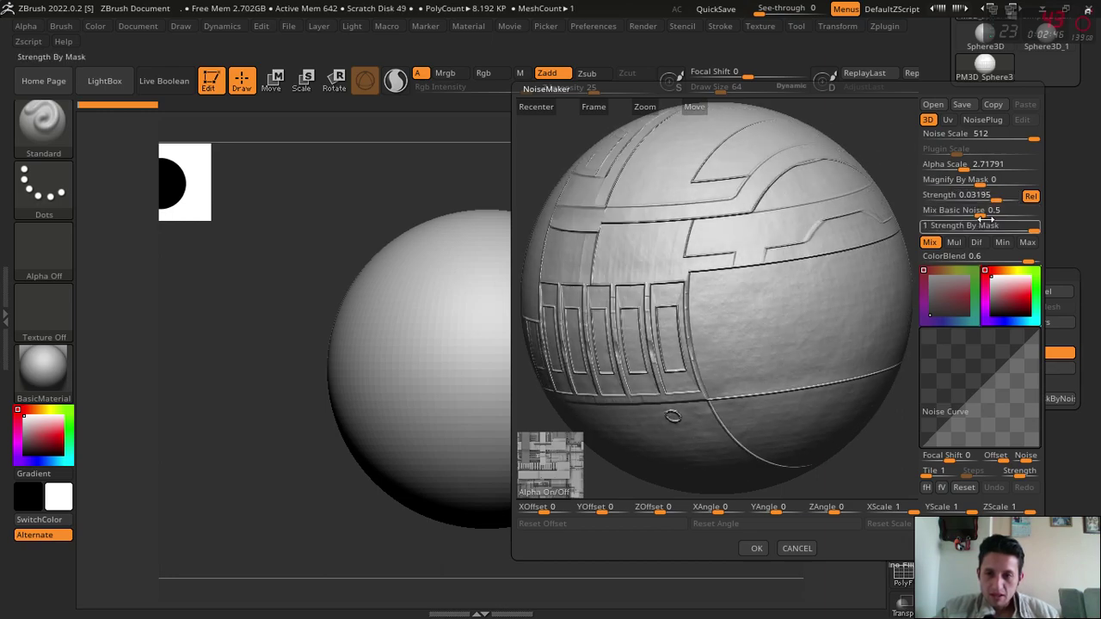
mouse_move(1006, 210)
left_mouse_down()
mouse_move(1028, 204)
mouse_move(1021, 210)
left_mouse_up()
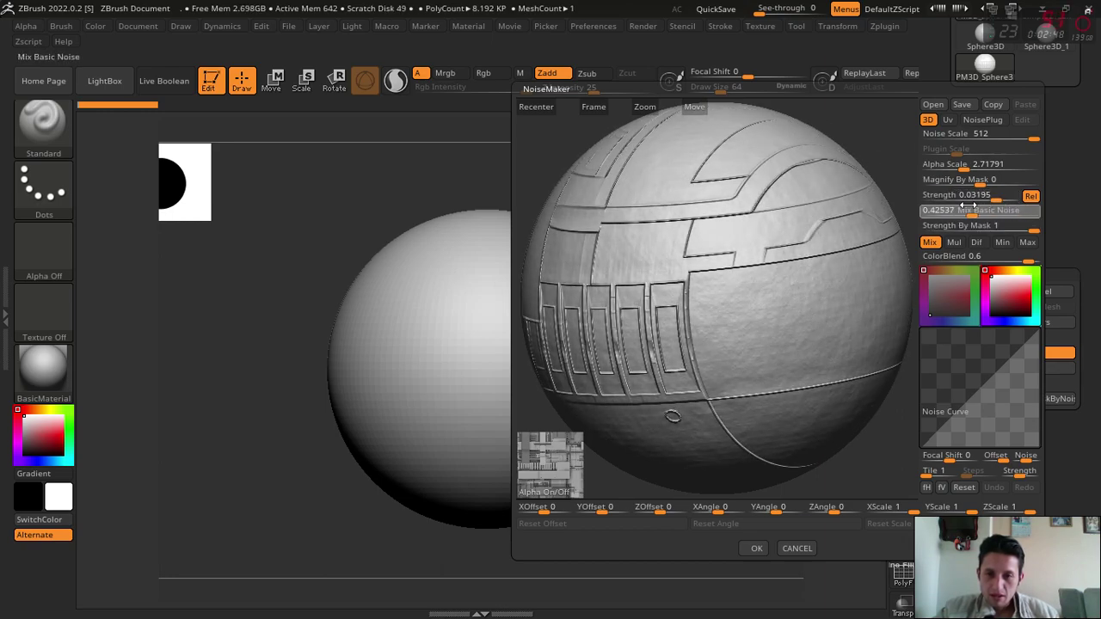
mouse_move(903, 172)
left_mouse_down()
mouse_move(891, 149)
mouse_move(851, 198)
left_mouse_up()
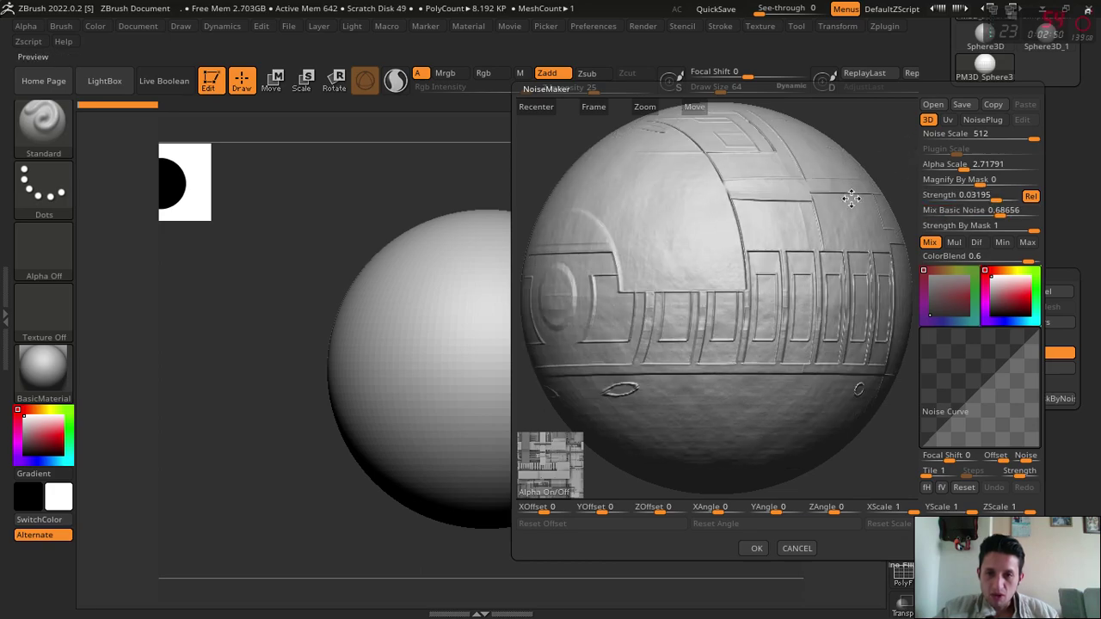
mouse_move(896, 167)
left_mouse_down()
mouse_move(889, 155)
mouse_move(753, 230)
left_mouse_up()
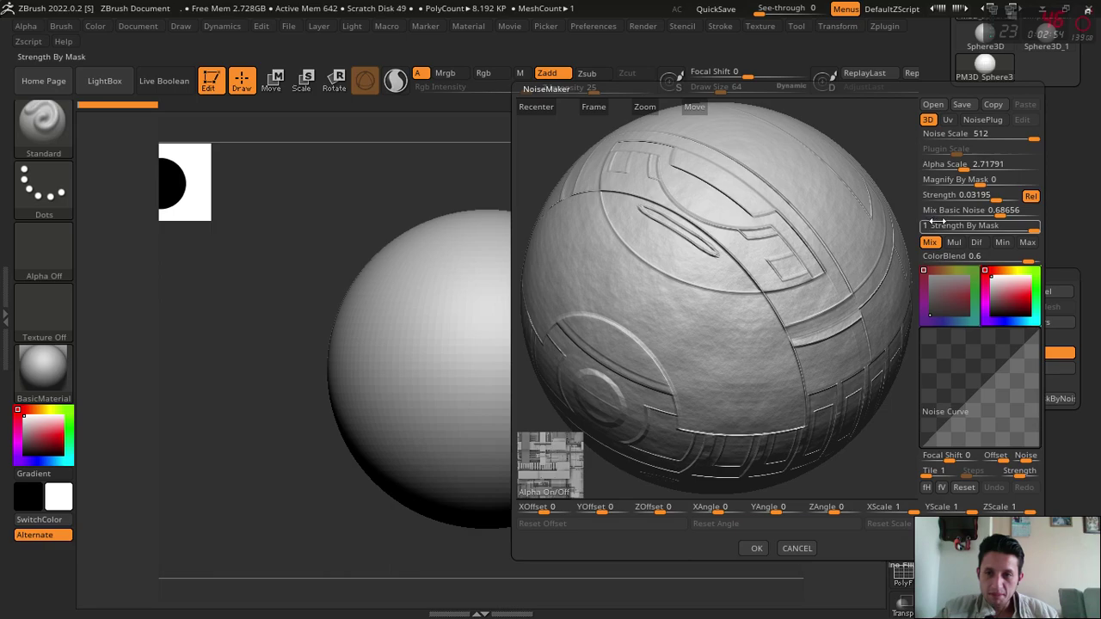
mouse_move(984, 217)
left_mouse_down()
mouse_move(1017, 216)
mouse_move(948, 218)
mouse_move(970, 217)
mouse_move(971, 230)
mouse_move(1034, 227)
mouse_move(973, 211)
left_mouse_up()
Zero Strength By Mask and Mix Basic Noise, set Alpha Scale 0.39764 and Magnify By Mask -0.00702.
left_click_drag(879, 155, 852, 143)
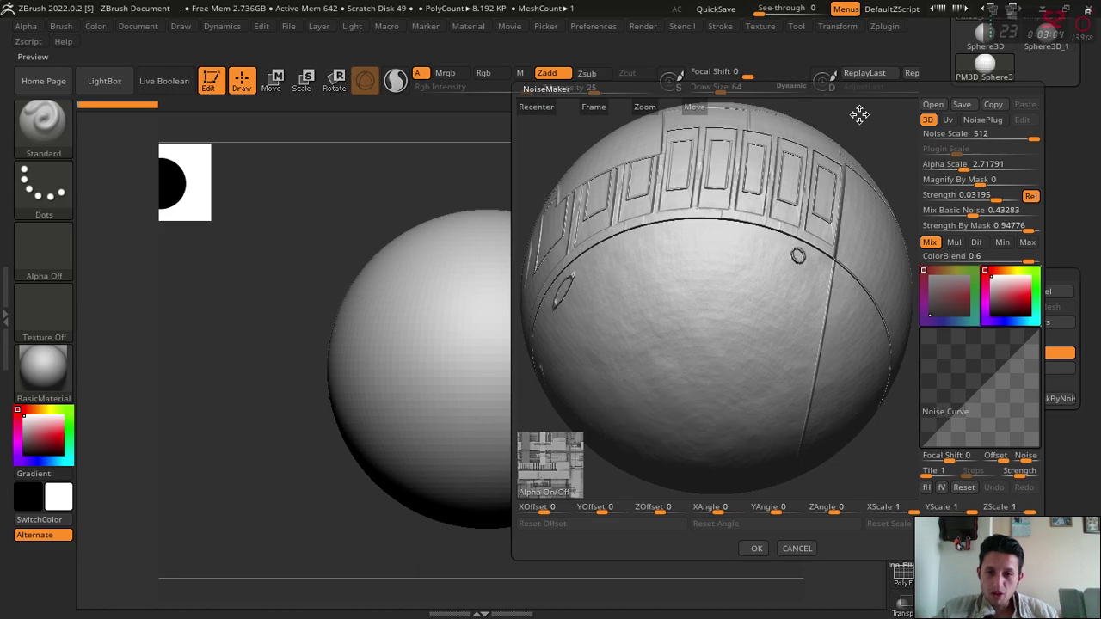
left_click_drag(1022, 230, 844, 216)
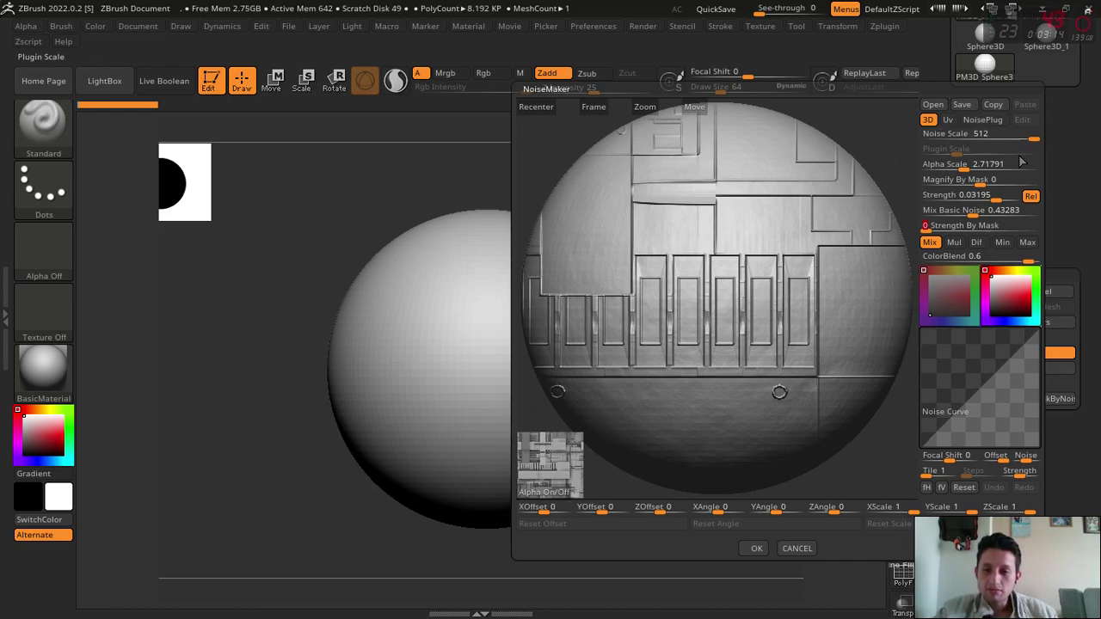
left_click_drag(972, 212, 922, 214)
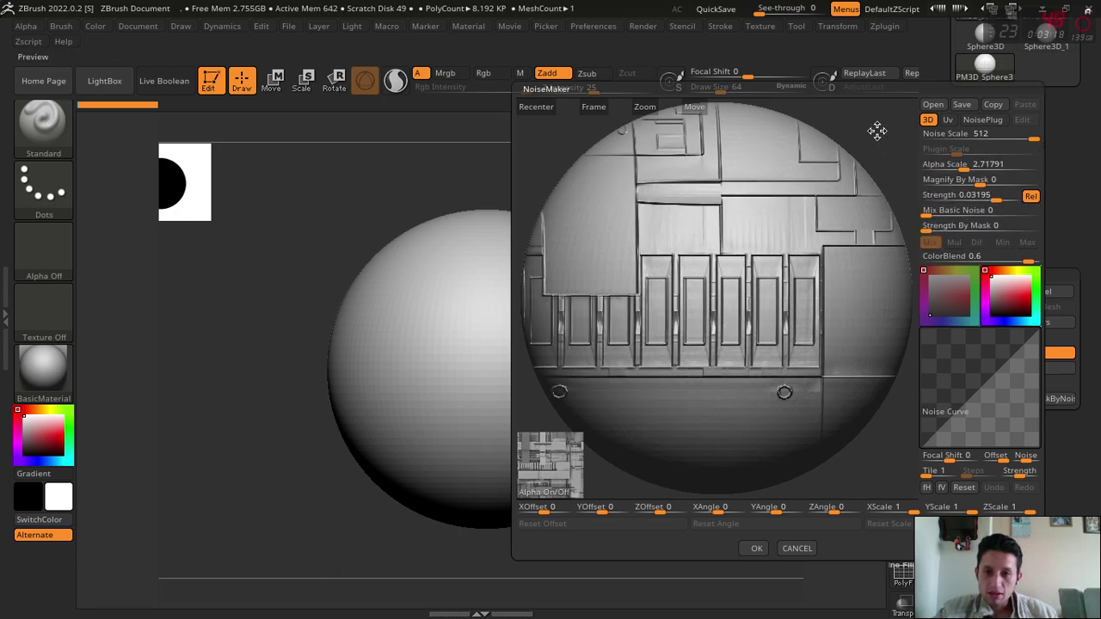
left_click_drag(877, 130, 916, 161)
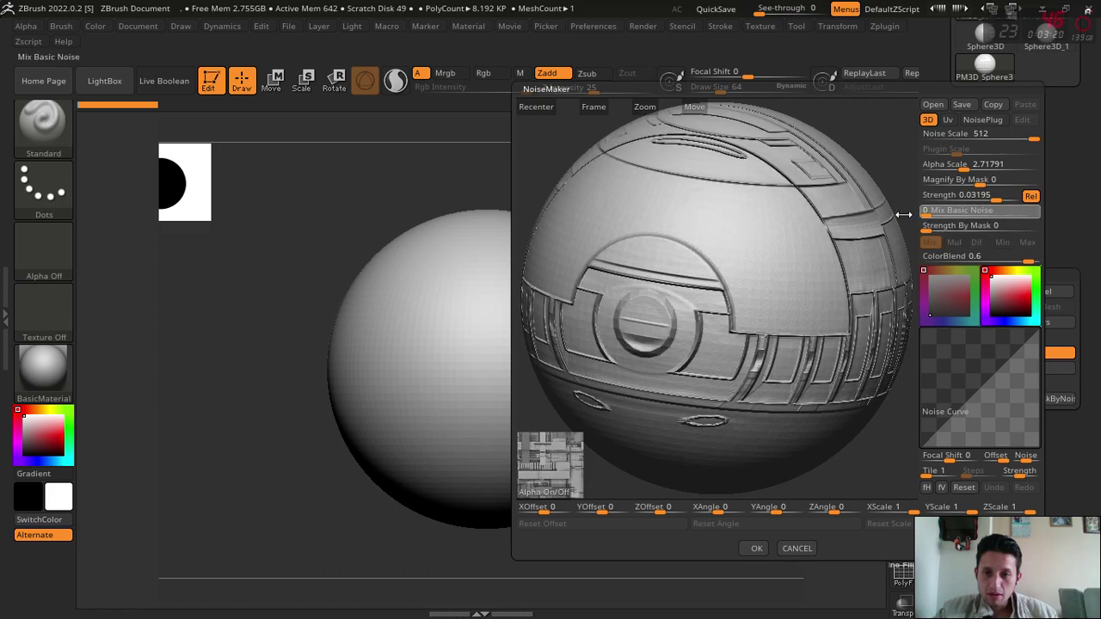
left_click_drag(976, 170, 955, 167)
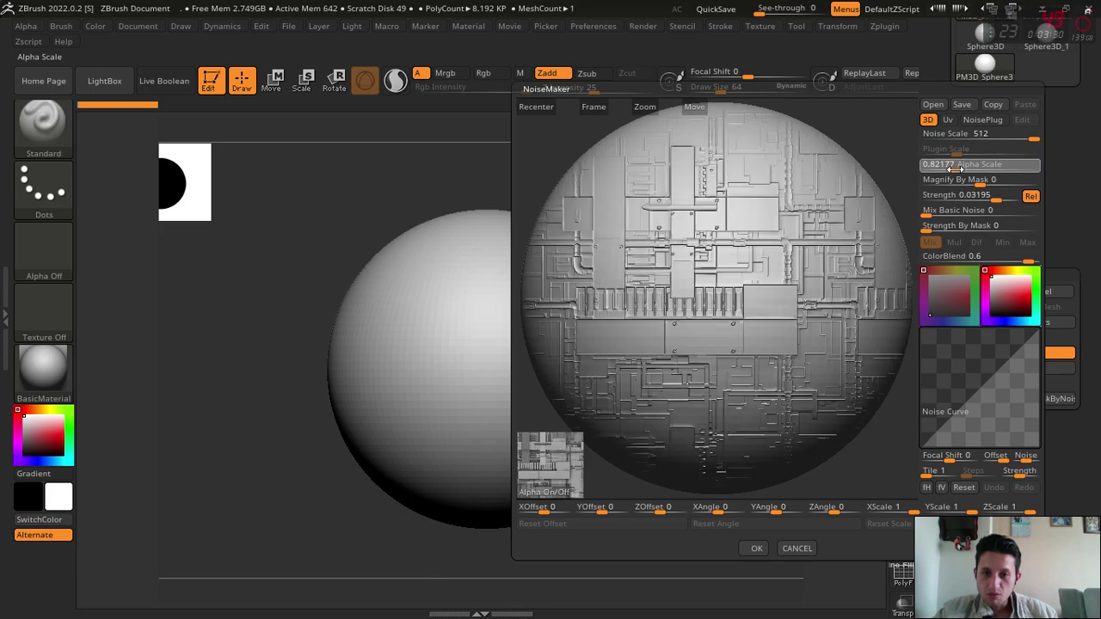
left_click_drag(883, 129, 877, 140)
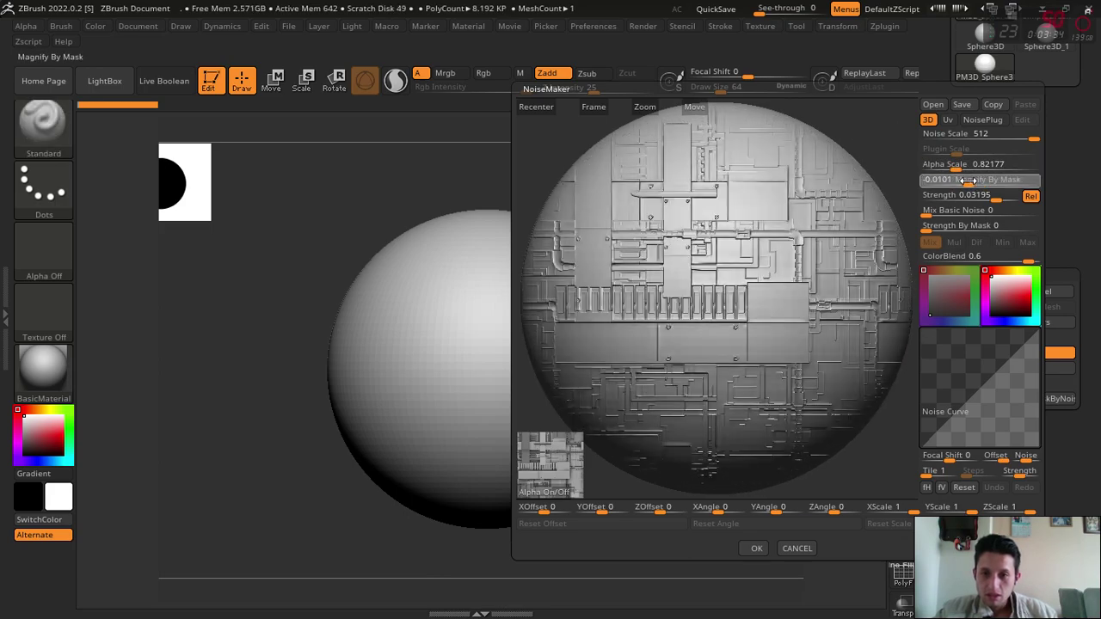
left_click_drag(968, 179, 946, 164)
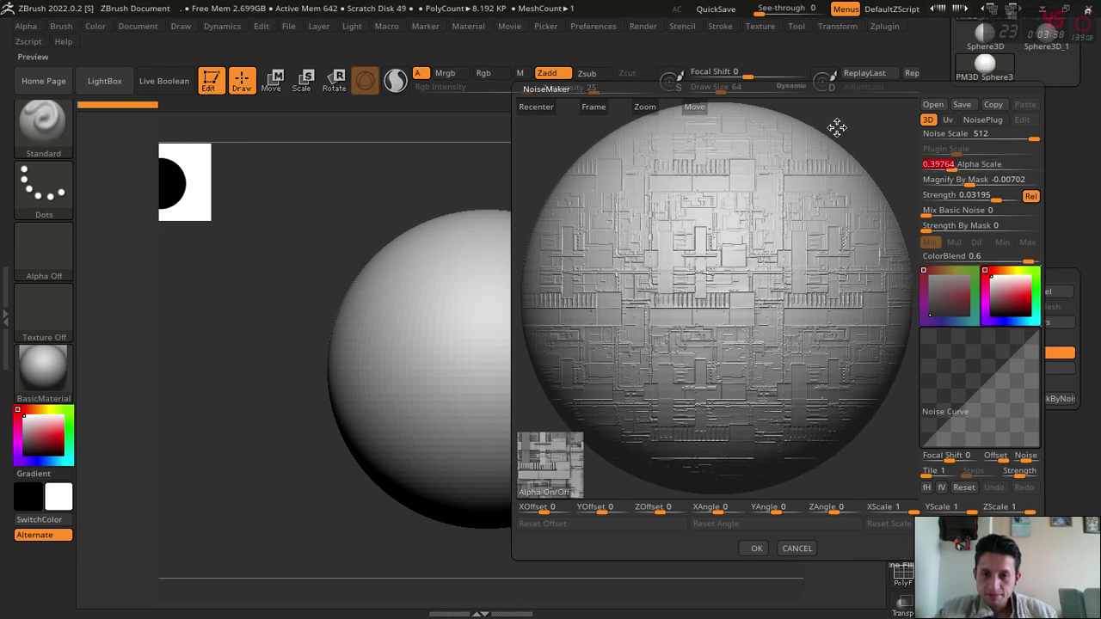
mouse_move(837, 127)
left_mouse_down()
mouse_move(853, 149)
mouse_move(835, 143)
mouse_move(882, 142)
mouse_move(832, 142)
left_mouse_up()
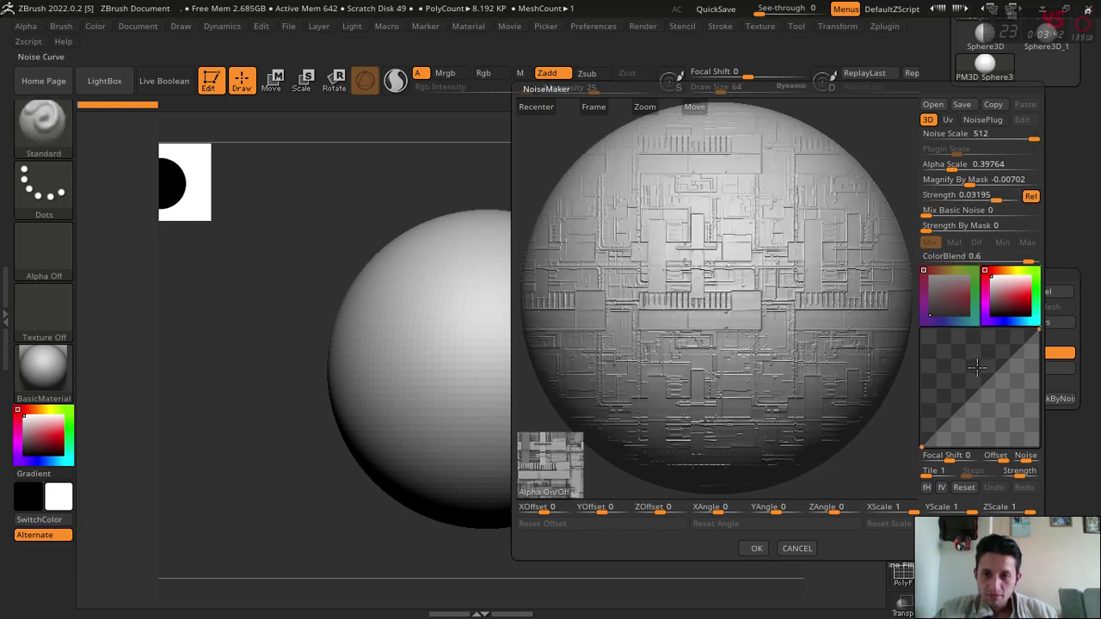
mouse_move(976, 368)
left_mouse_down()
mouse_move(980, 408)
mouse_move(976, 397)
left_mouse_up()
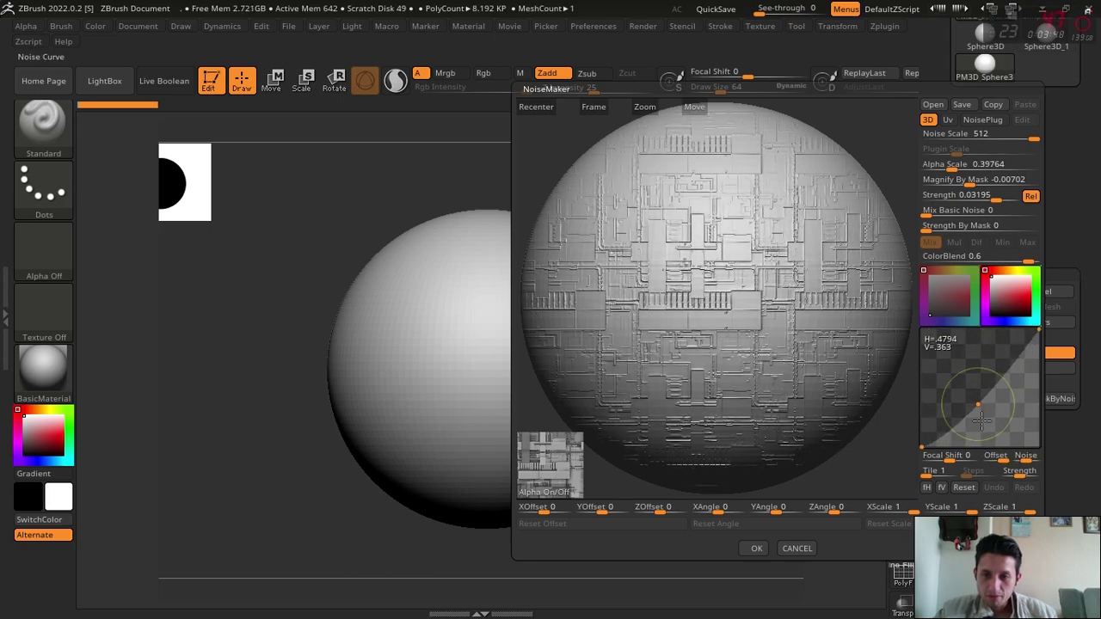
mouse_move(981, 419)
left_mouse_down()
mouse_move(1054, 436)
mouse_move(995, 408)
mouse_move(957, 365)
mouse_move(974, 392)
left_mouse_up()
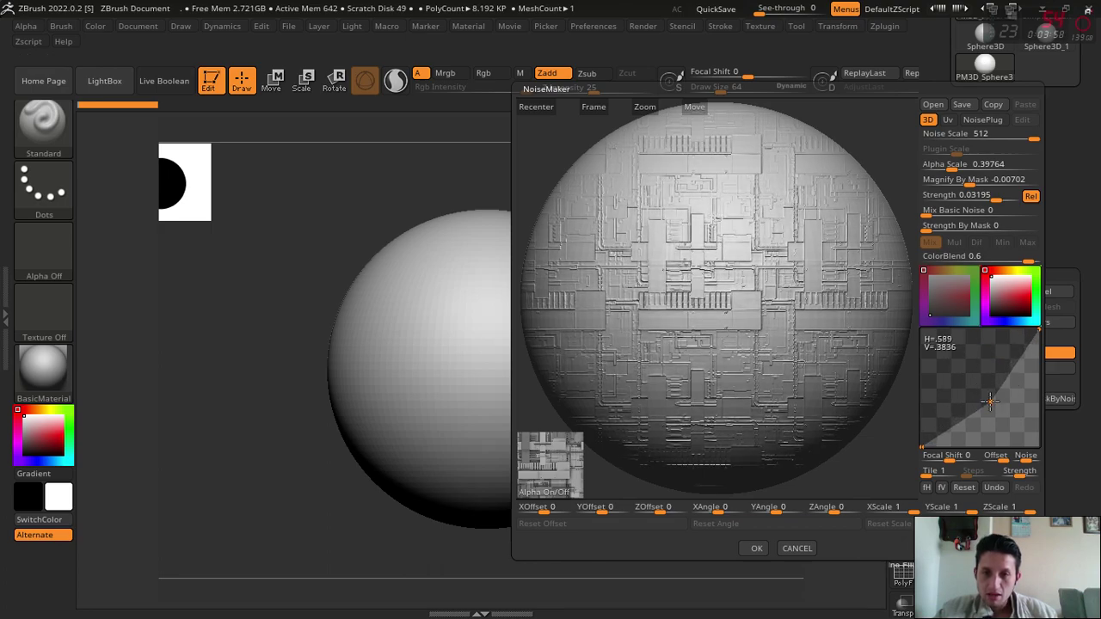
mouse_move(876, 152)
left_mouse_down()
mouse_move(879, 140)
mouse_move(866, 151)
left_mouse_up()
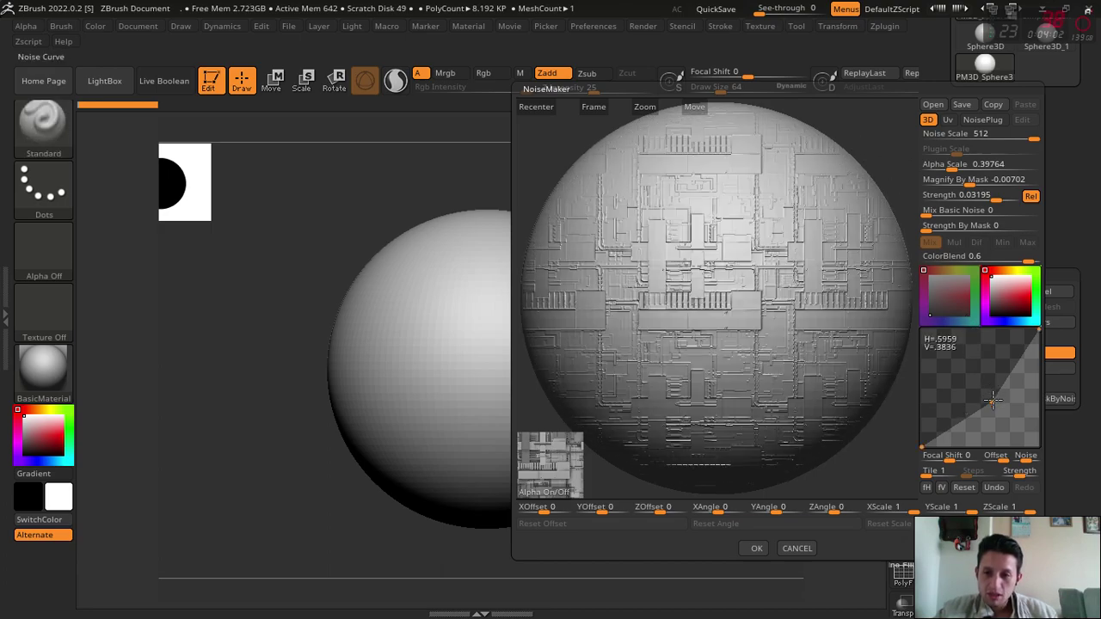
left_click_drag(1007, 418, 981, 389)
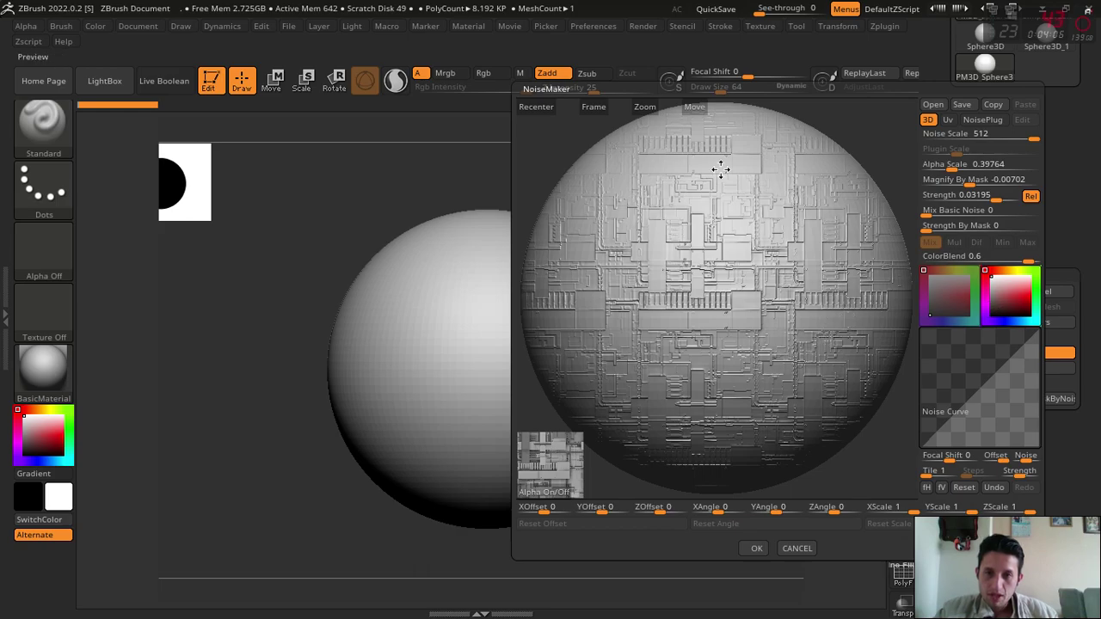
Frame, zoom and rotate the NoiseMaker preview to inspect the dense panel pattern.
left_click(596, 106)
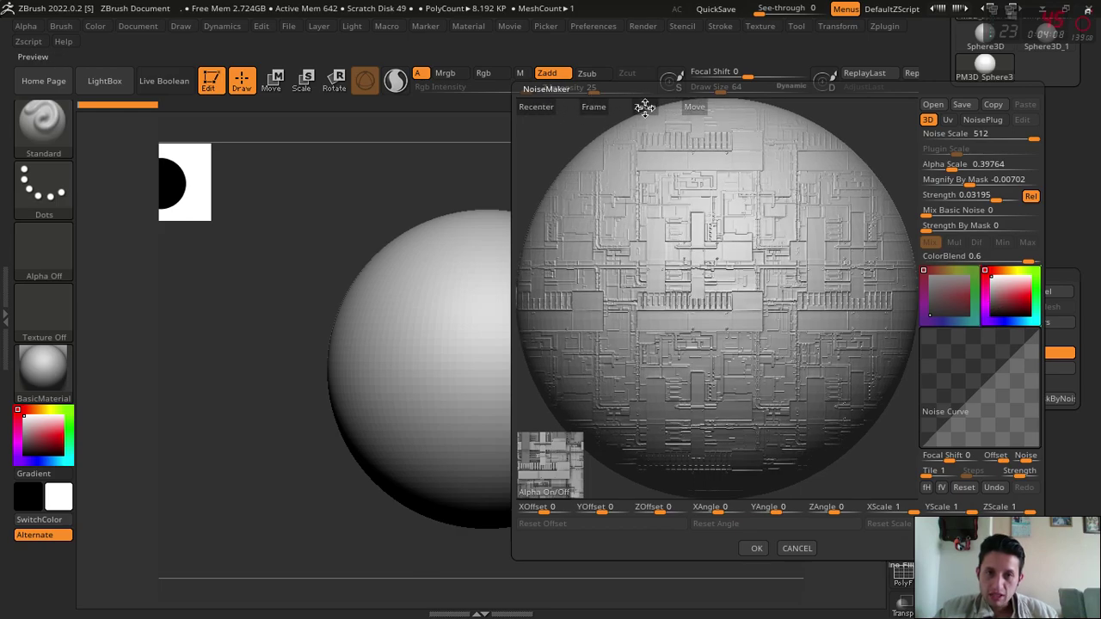
left_click_drag(655, 108, 685, 133)
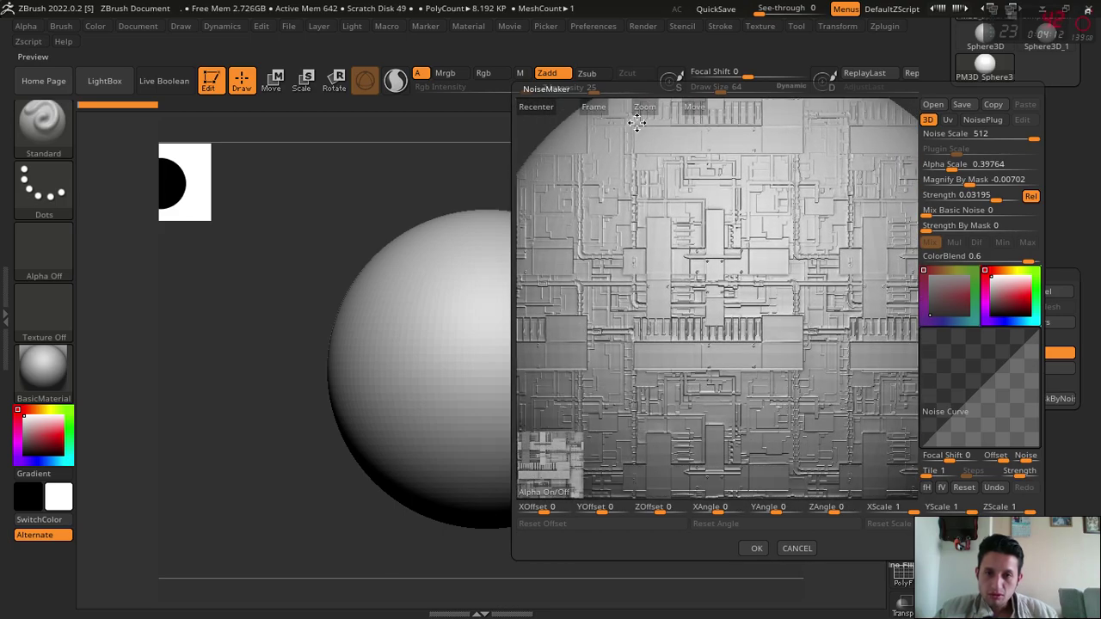
left_click(599, 106)
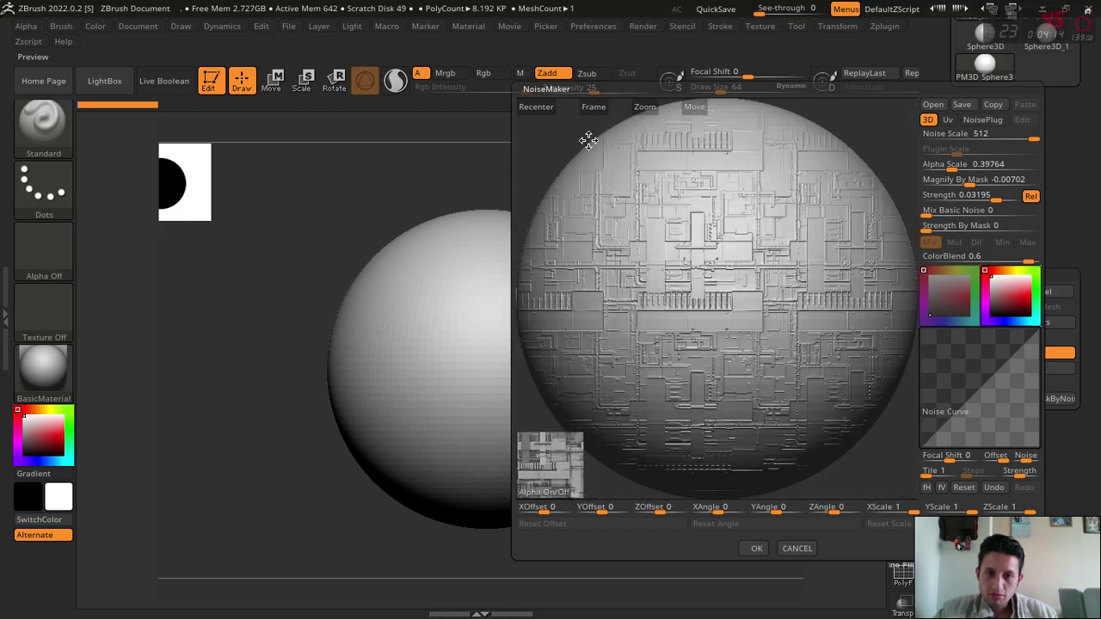
mouse_move(554, 133)
left_mouse_down()
mouse_move(593, 107)
mouse_move(747, 269)
left_mouse_up()
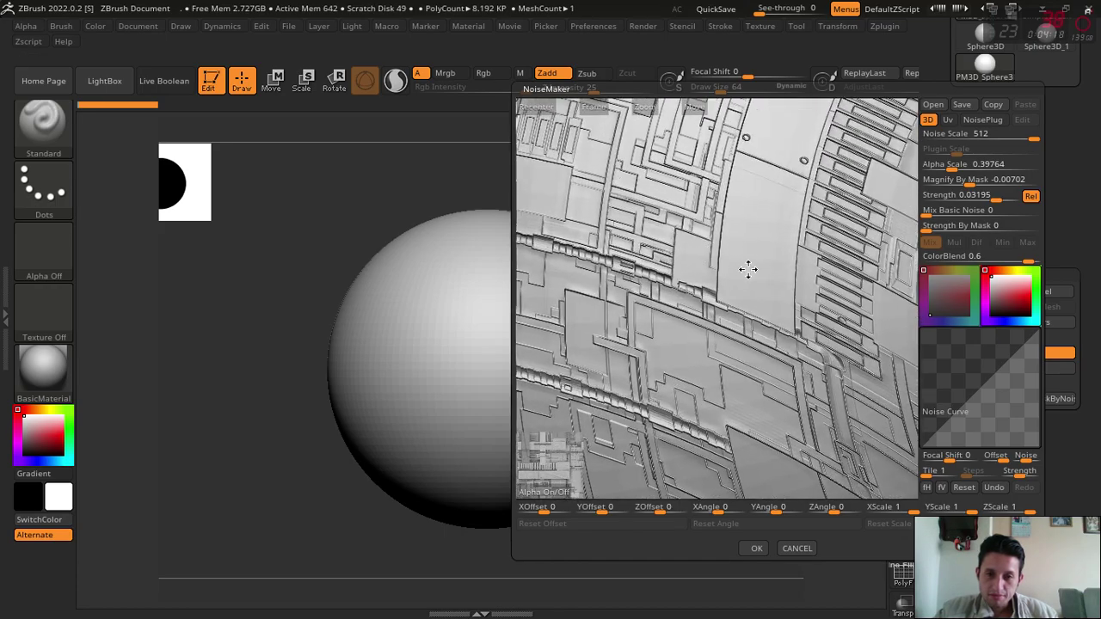
mouse_move(875, 273)
left_mouse_down()
mouse_move(833, 249)
mouse_move(867, 269)
left_mouse_up()
left_click_drag(721, 206, 771, 242)
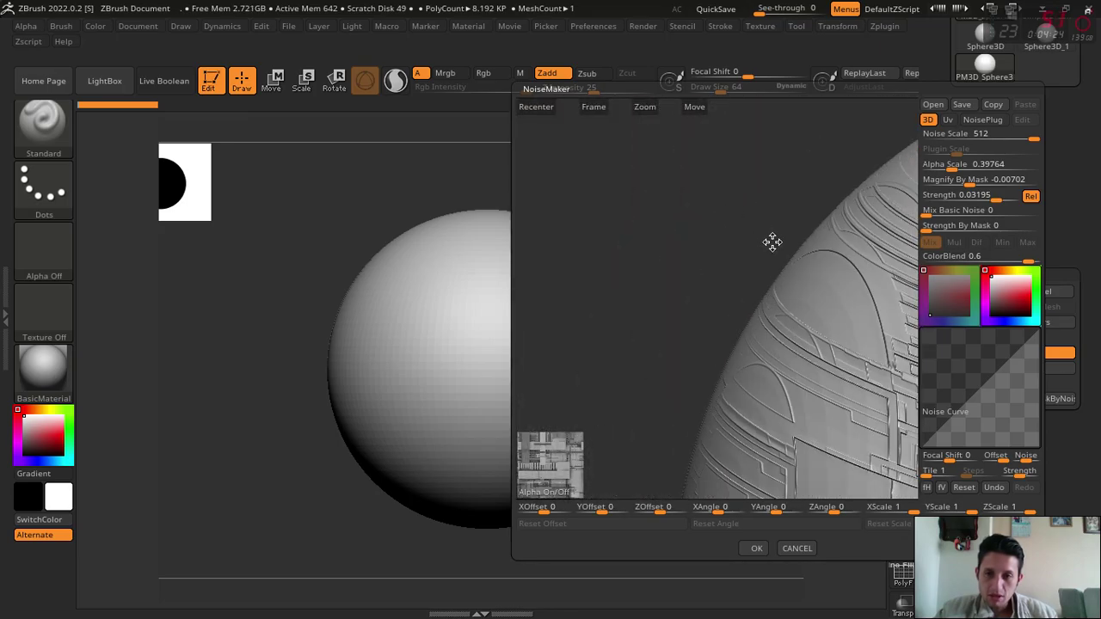
mouse_move(689, 251)
left_mouse_down()
mouse_move(749, 187)
mouse_move(766, 184)
mouse_move(816, 266)
mouse_move(793, 246)
mouse_move(799, 270)
mouse_move(763, 243)
mouse_move(751, 214)
left_mouse_up()
scroll(760, 258, "up", 3)
left_click(595, 110)
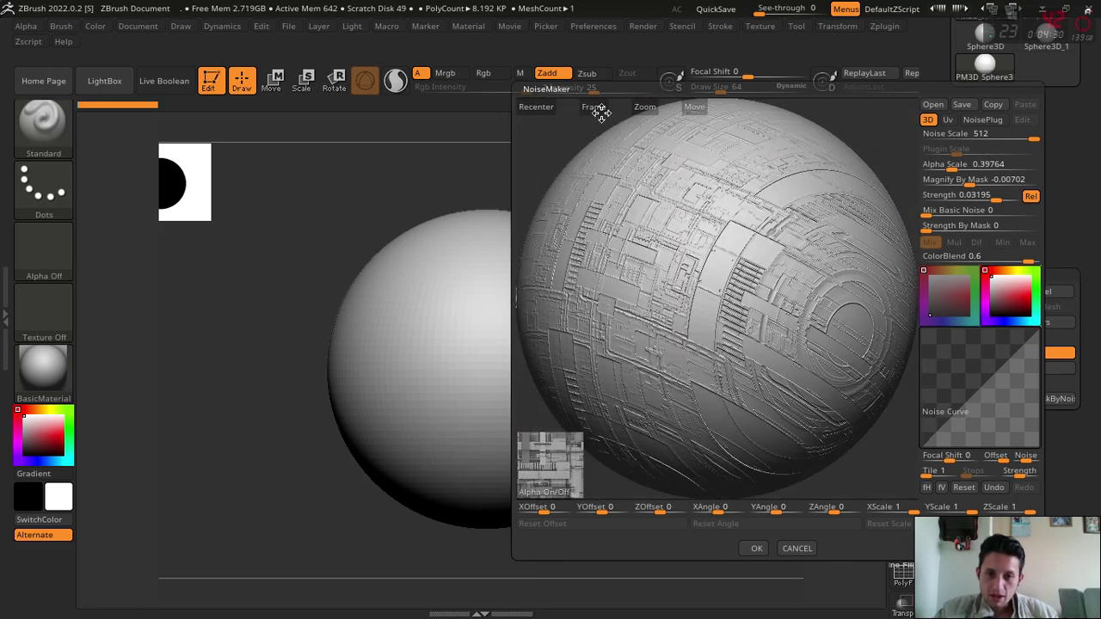
mouse_move(838, 420)
left_mouse_down()
mouse_move(852, 440)
mouse_move(835, 381)
mouse_move(845, 432)
left_mouse_up()
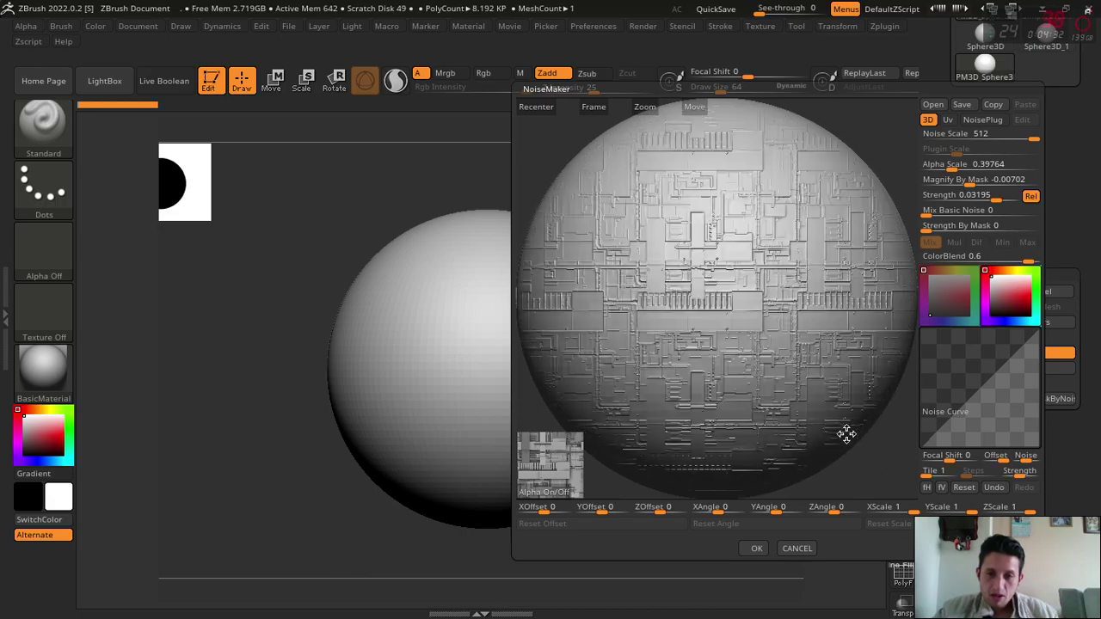
mouse_move(870, 133)
left_mouse_down()
mouse_move(914, 201)
mouse_move(794, 118)
left_mouse_up()
Accept the NoiseMaker settings, test Apply To Mesh on the sphere, and undo it.
left_click(757, 548)
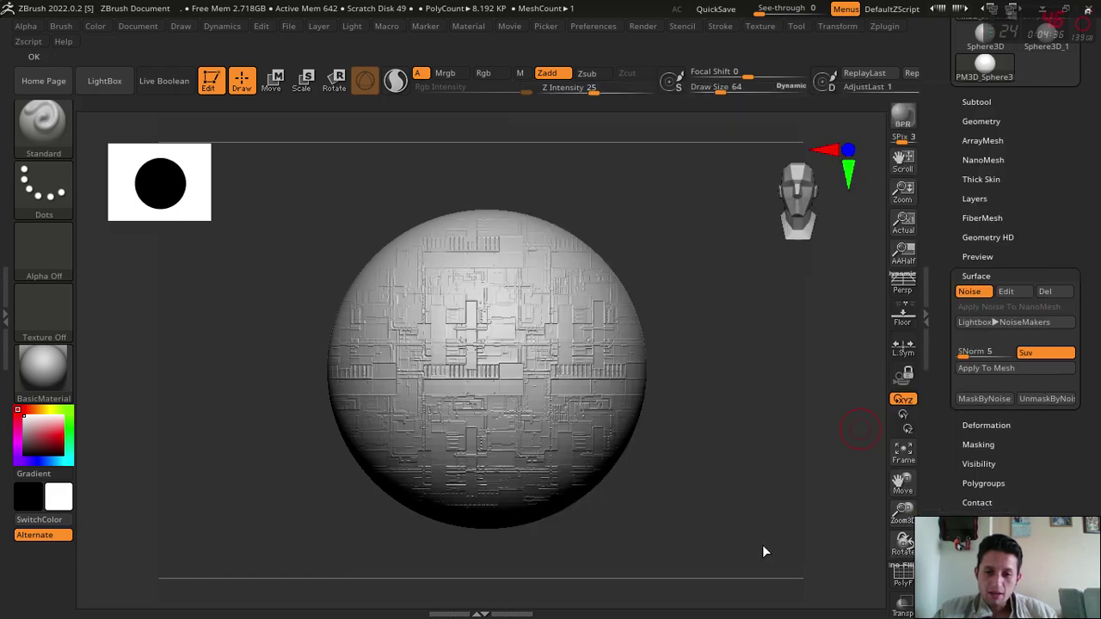
left_click_drag(706, 376, 730, 381)
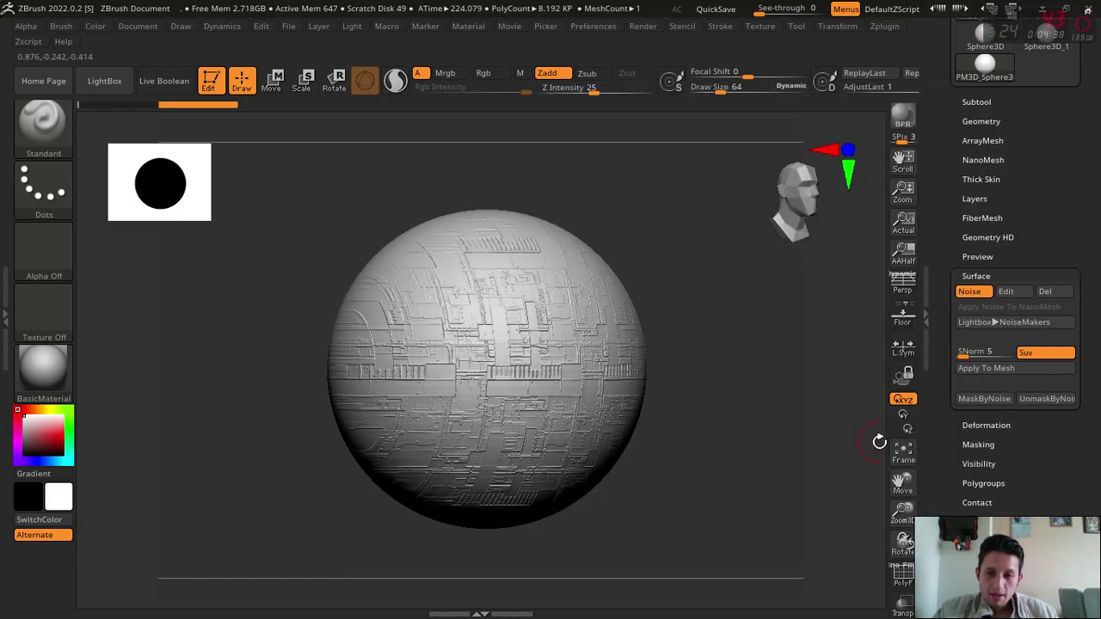
left_click_drag(903, 508, 960, 382)
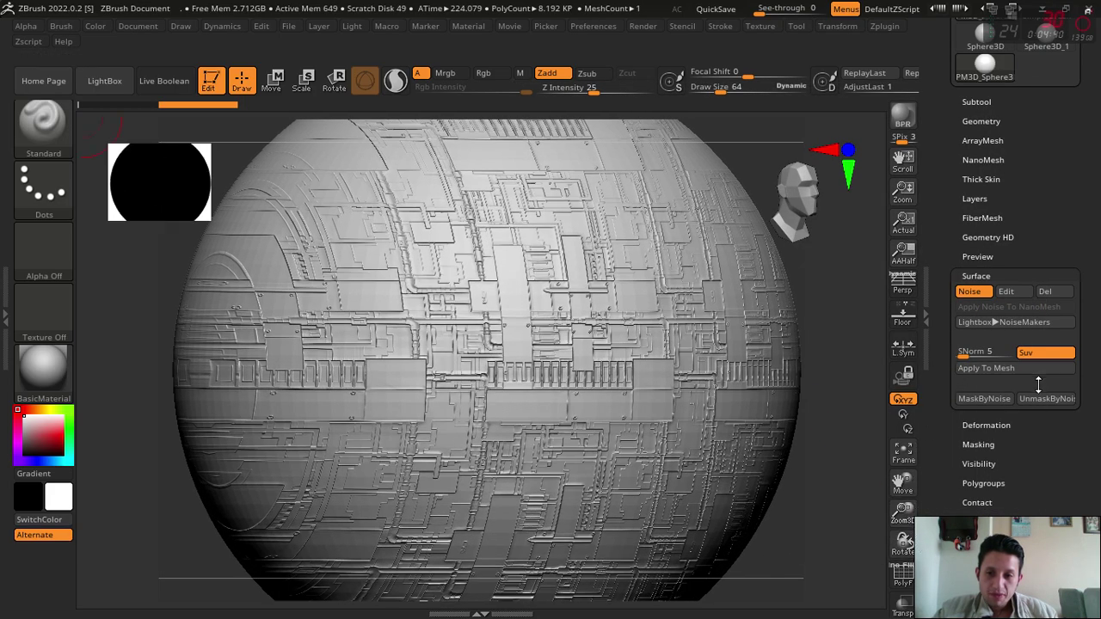
left_click(1008, 367)
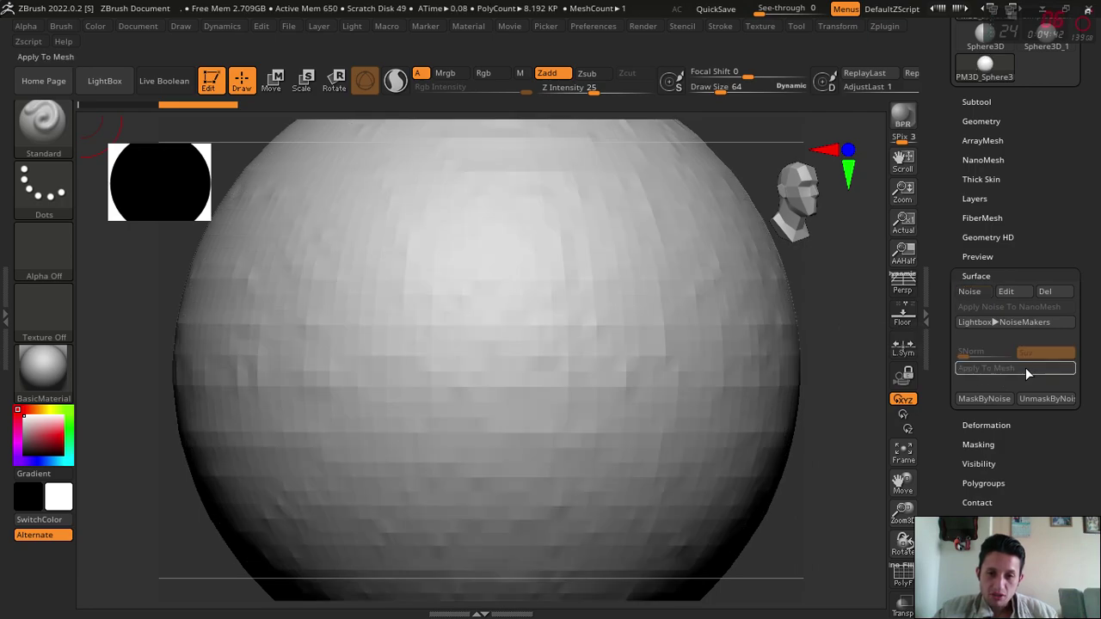
key("f")
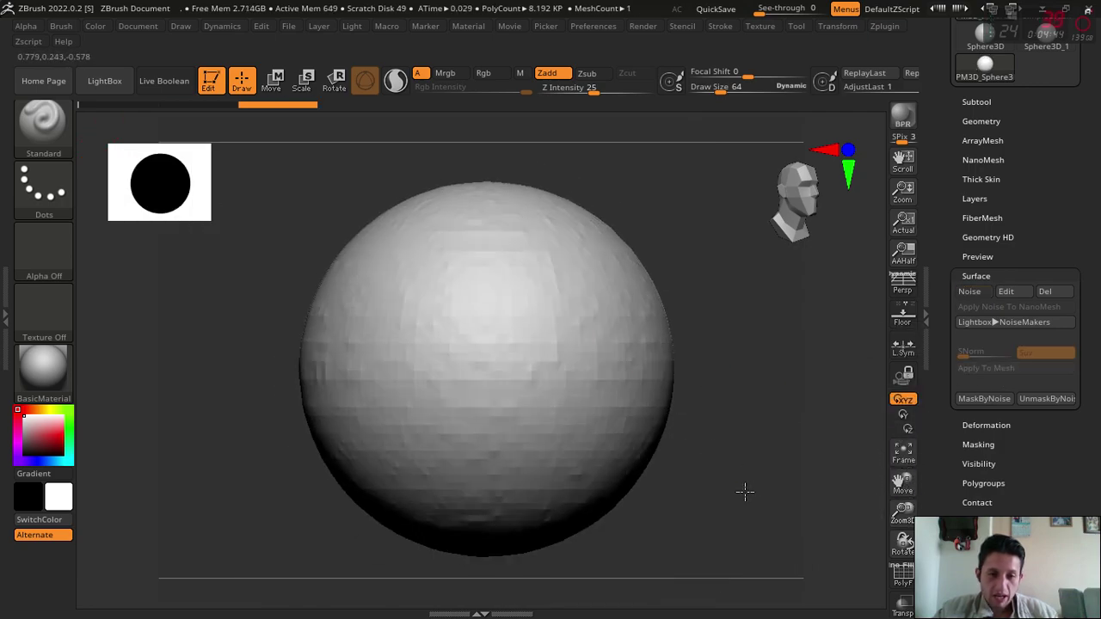
left_click_drag(742, 491, 534, 373, "shift")
left_click_drag(750, 447, 467, 369)
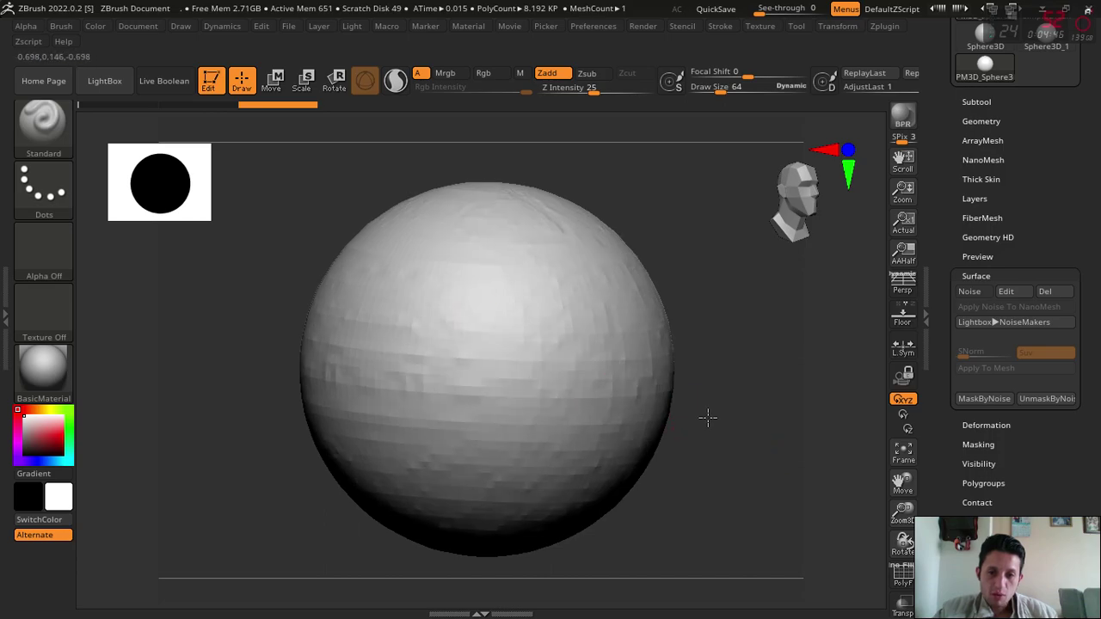
left_click_drag(713, 430, 714, 429, "shift")
key("ctrl+z")
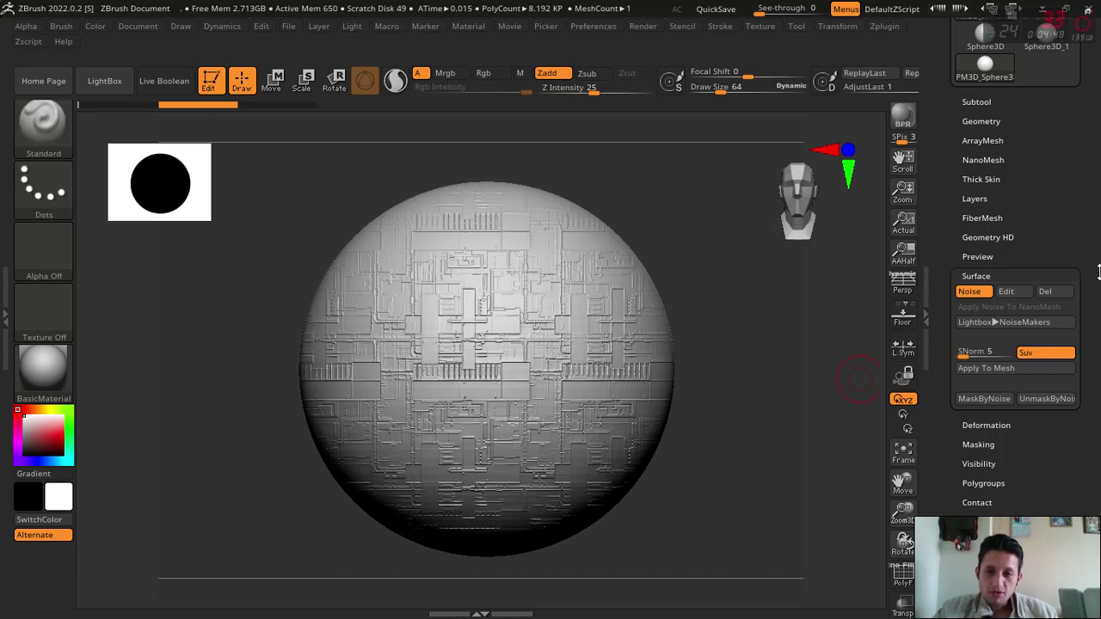
Divide the sphere to SDiv 3, about 130K polygons, in Tool > Geometry.
left_click(1002, 153)
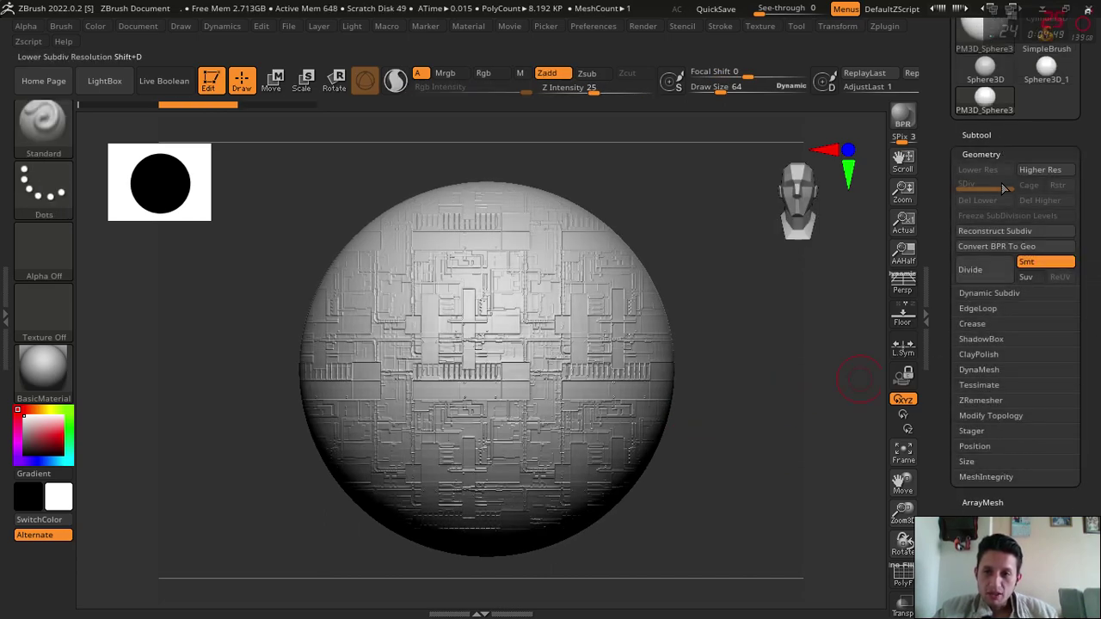
left_click(989, 267)
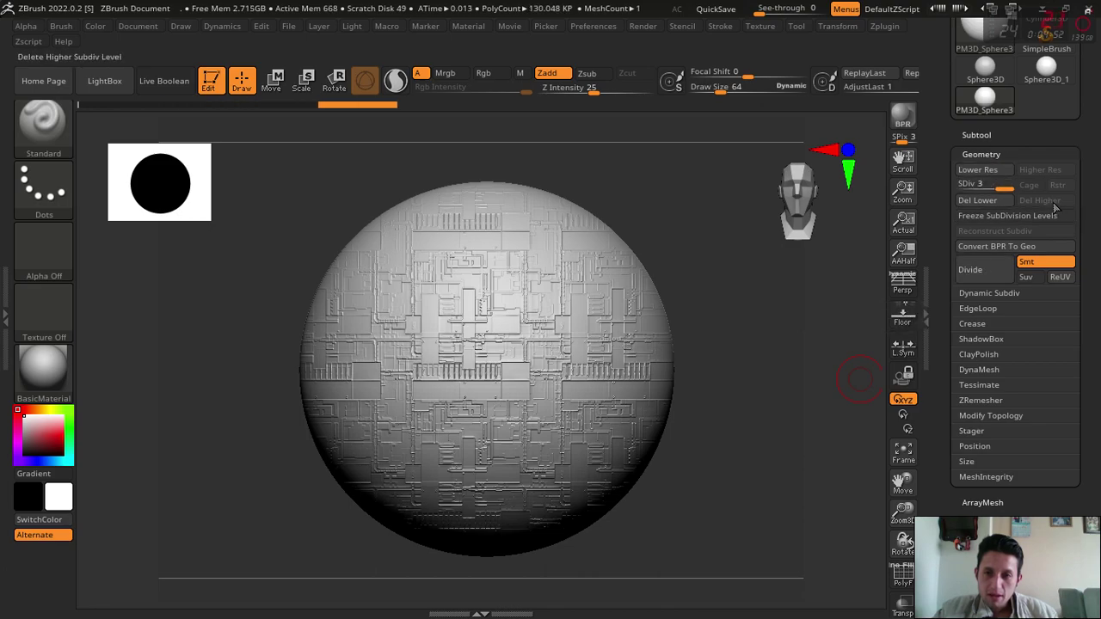
left_click(1001, 153)
scroll(1045, 292, "down", 1)
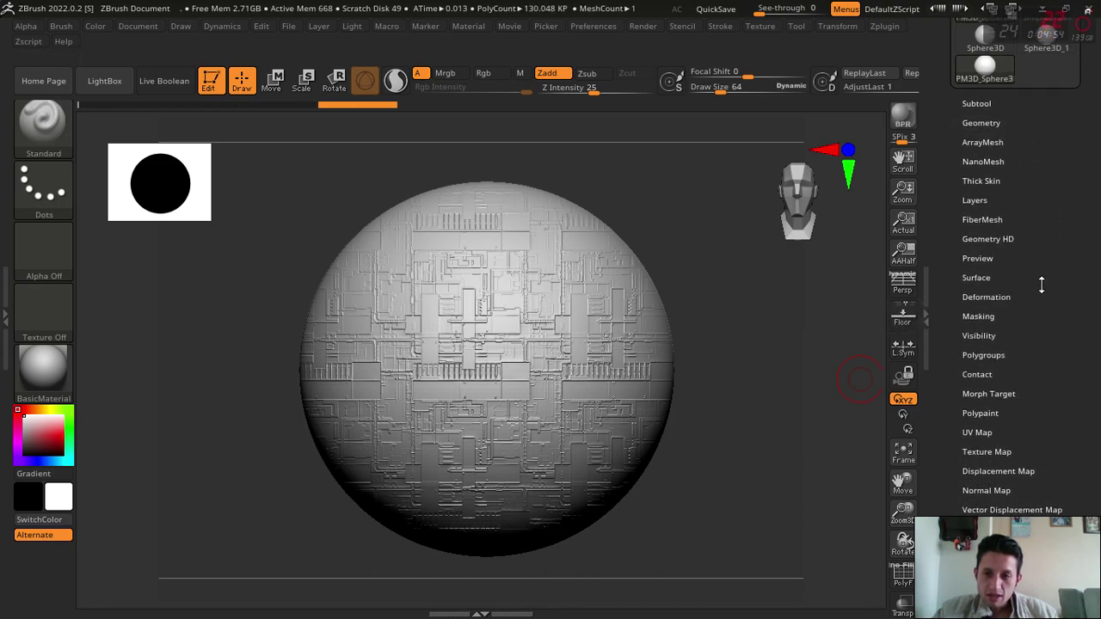
scroll(1036, 302, "down", 1)
Test Apply To Mesh again, undo it, and set the noise Smooth Normals to 23.
left_click(978, 262)
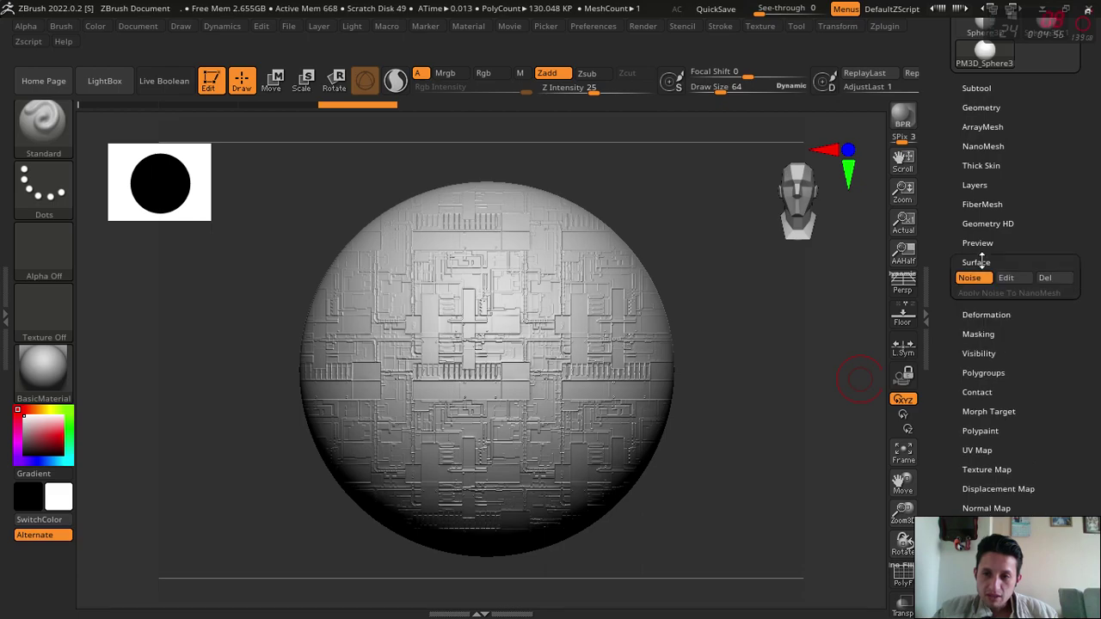
left_click(978, 354)
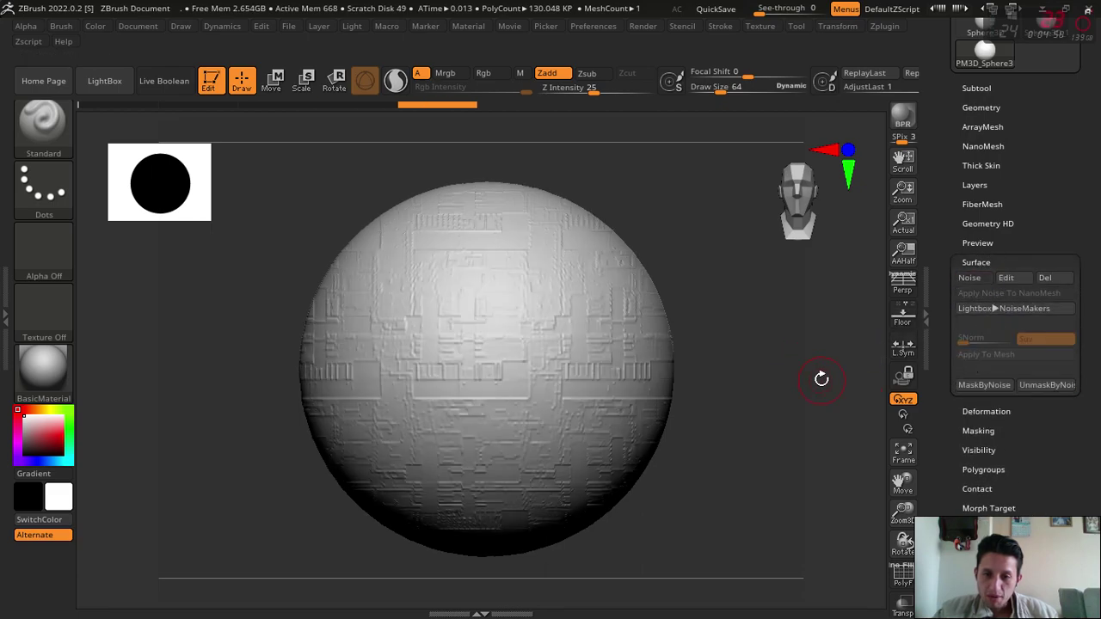
left_click_drag(903, 512, 942, 503)
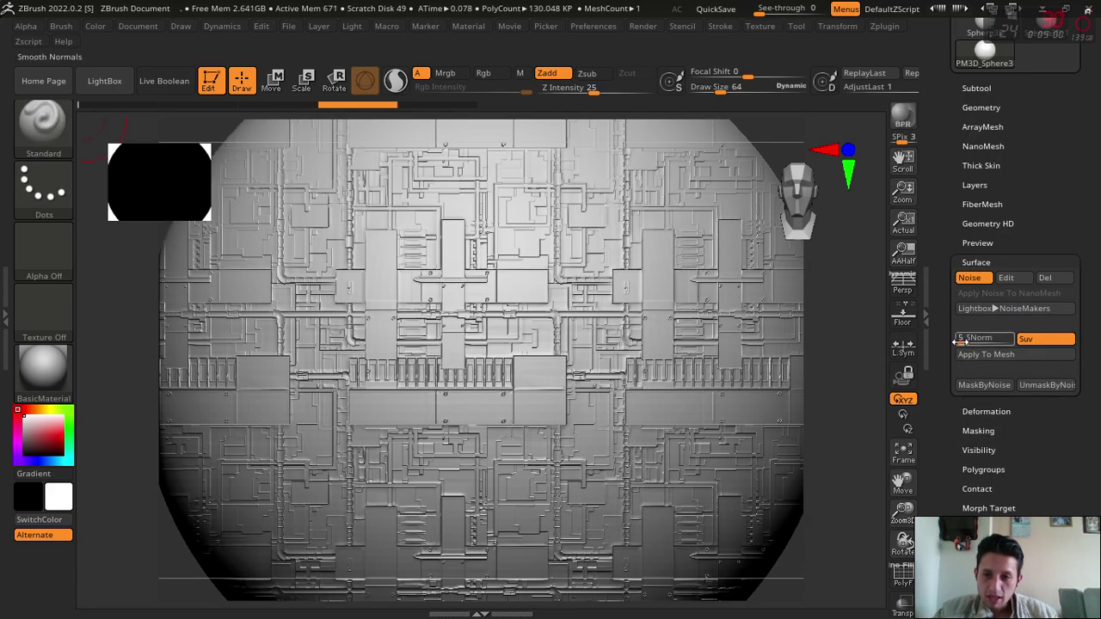
left_click(979, 354)
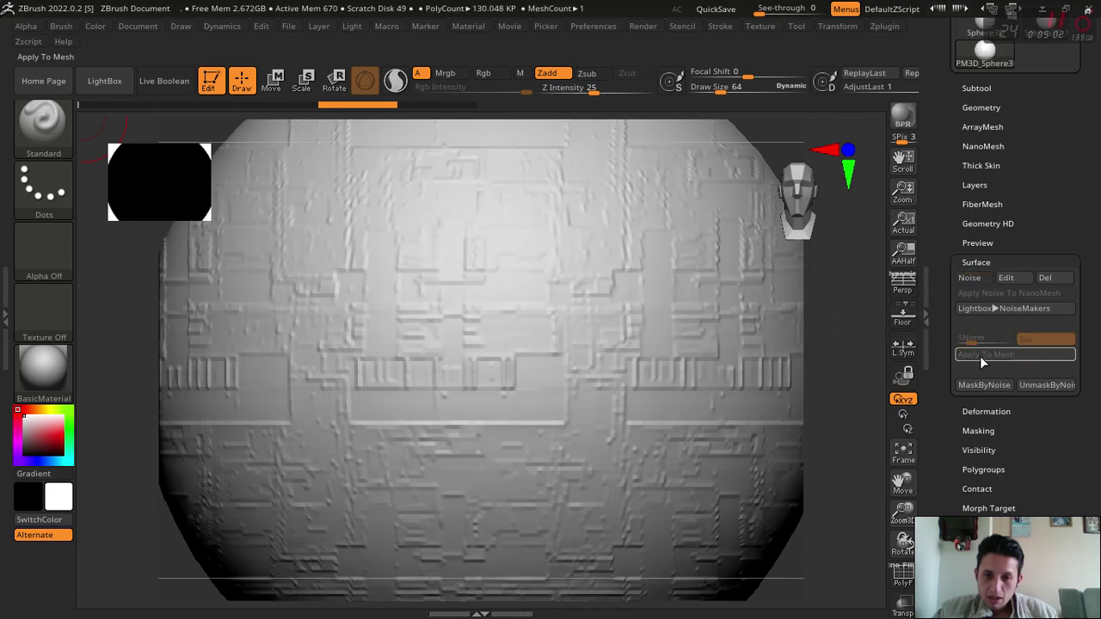
key("ctrl+z")
left_click(972, 339)
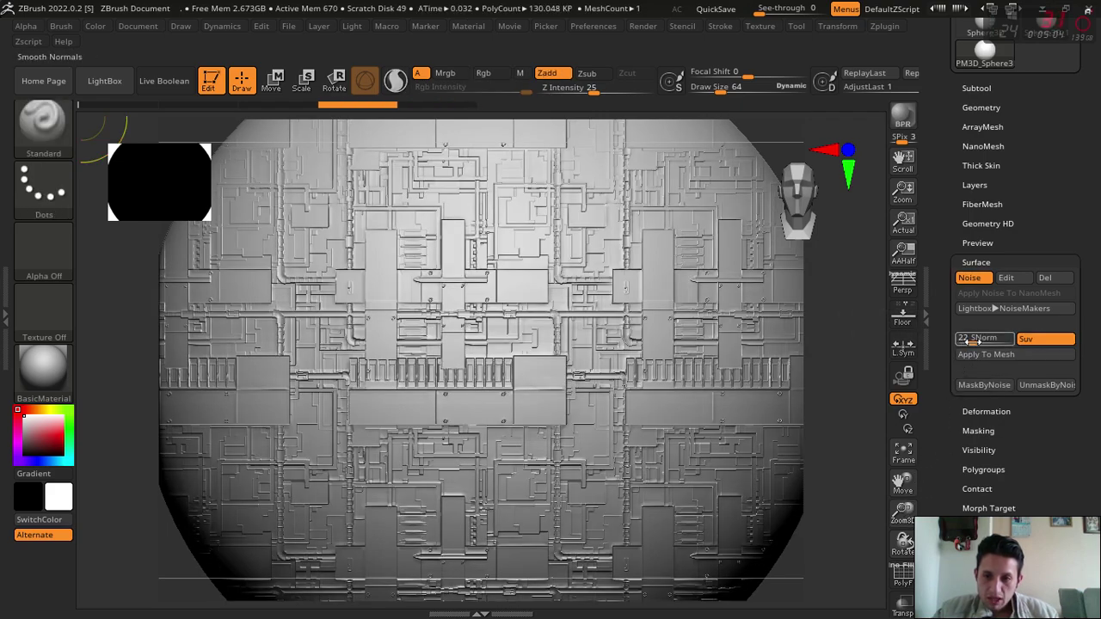
key("Return")
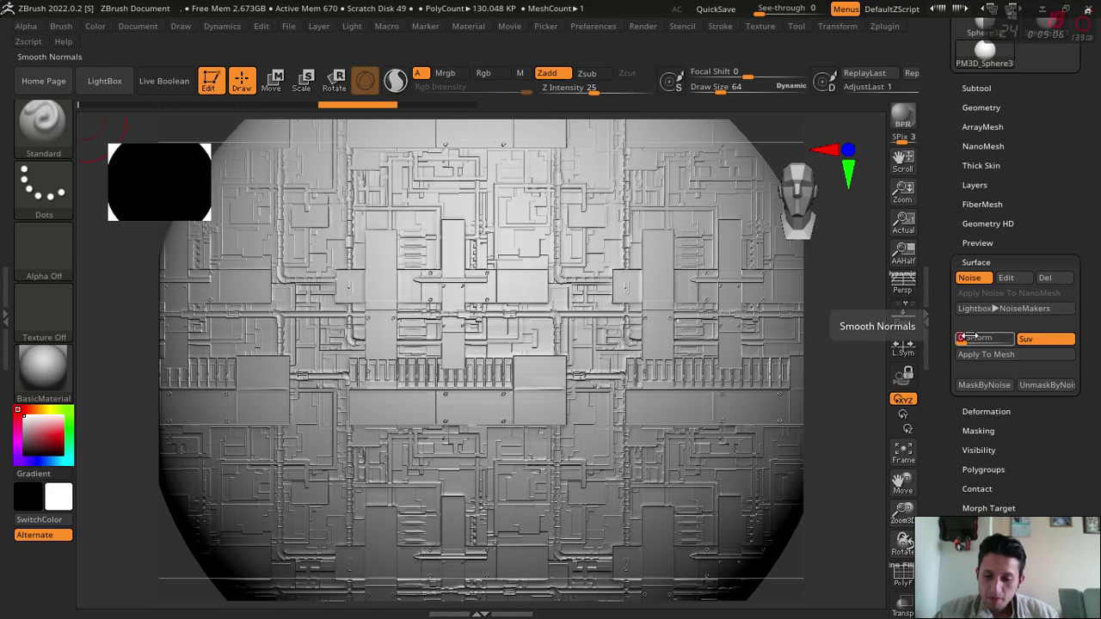
Divide the sphere up to SDiv 5, about 2.08 million polygons.
left_click(979, 107)
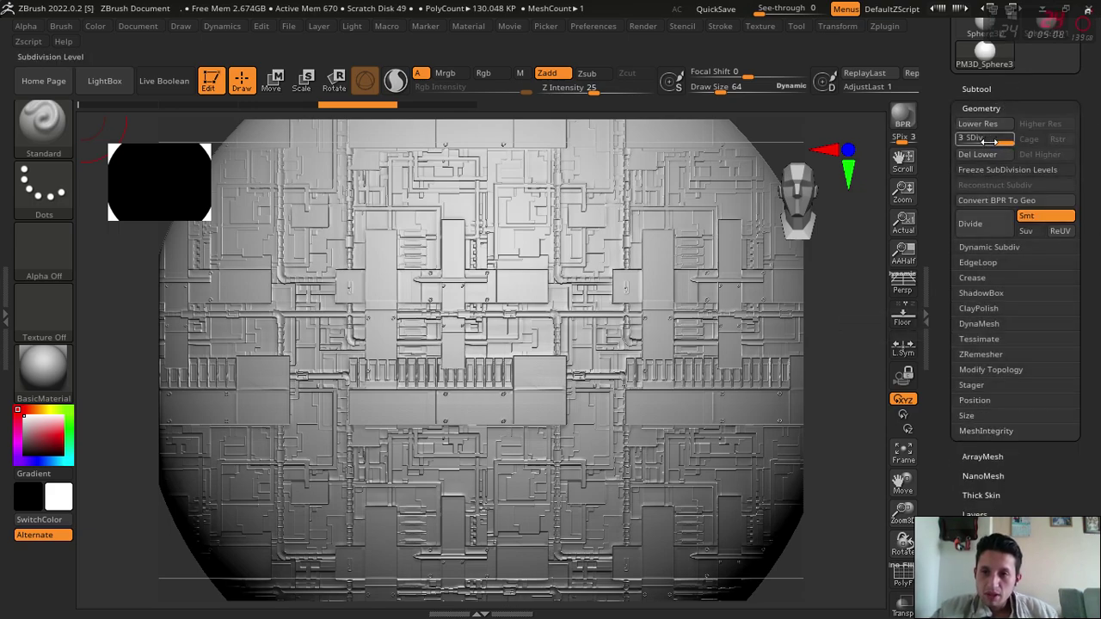
left_click(980, 223)
scroll(1057, 305, "down", 3)
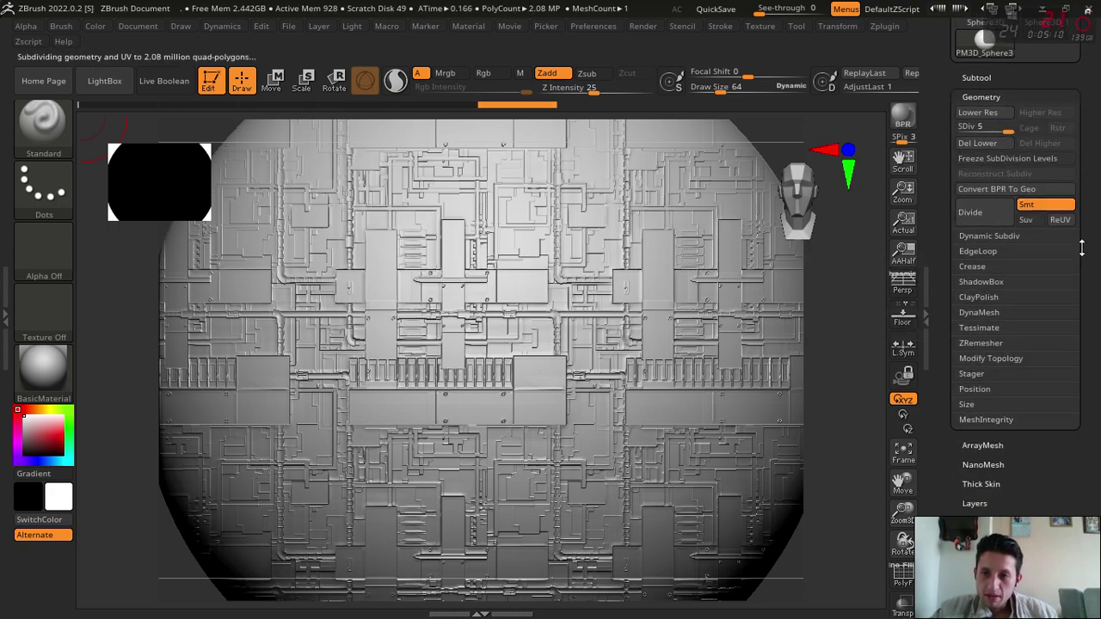
scroll(1036, 258, "down", 1)
scroll(1027, 379, "down", 1)
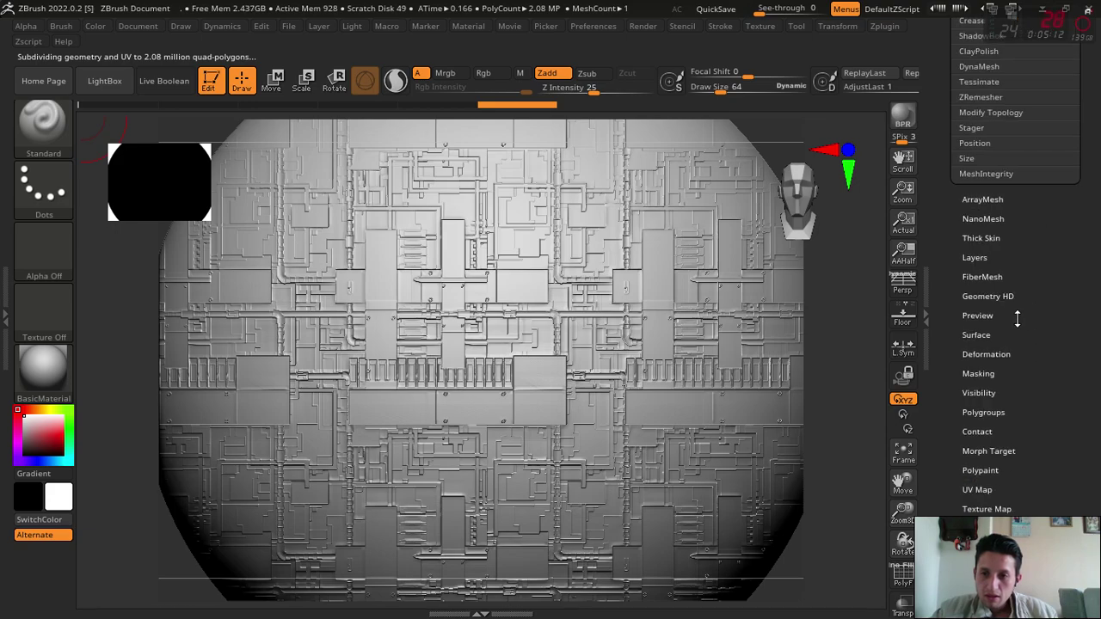
Apply the panel noise to the mesh, then frame and zoom in on the sphere.
left_click(982, 333)
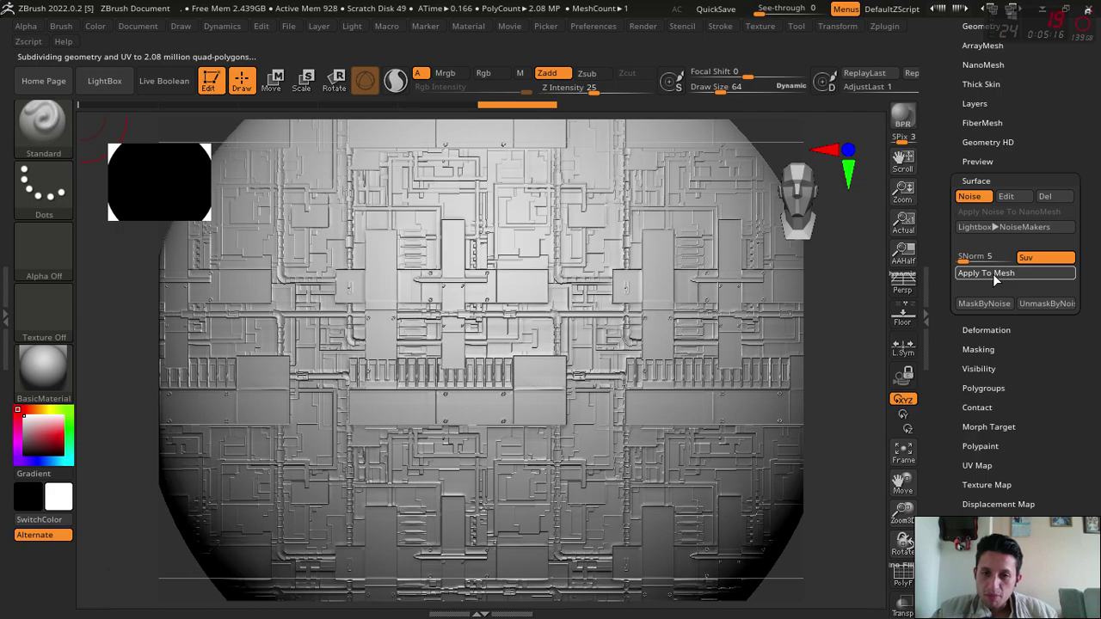
left_click(992, 274)
key("f")
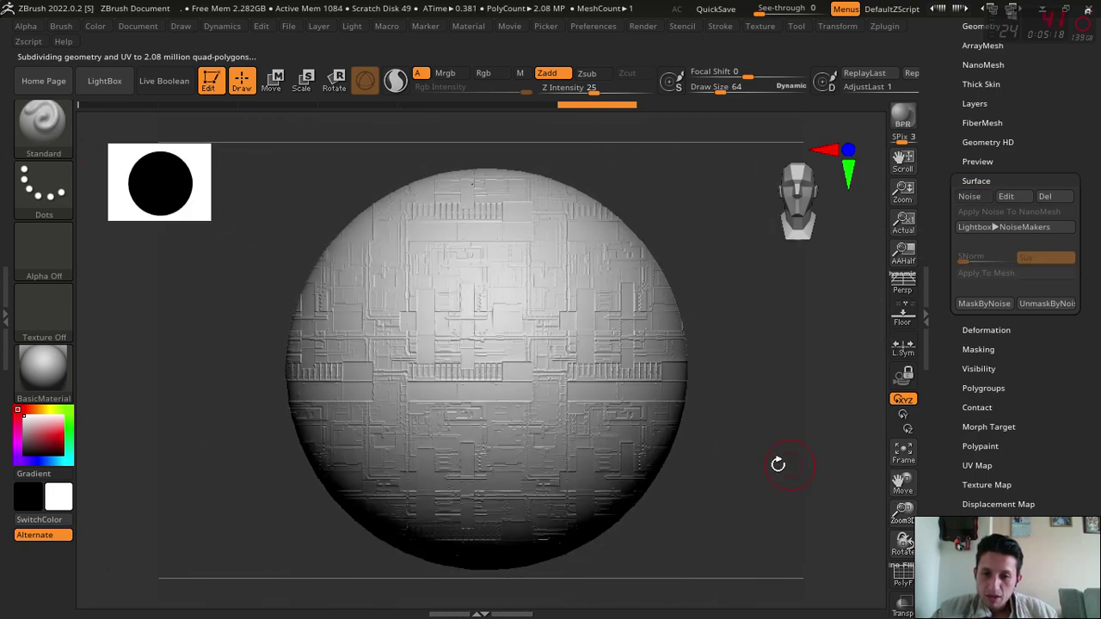
mouse_move(696, 344)
left_mouse_down()
mouse_move(717, 400)
mouse_move(717, 337)
mouse_move(764, 361)
left_mouse_up()
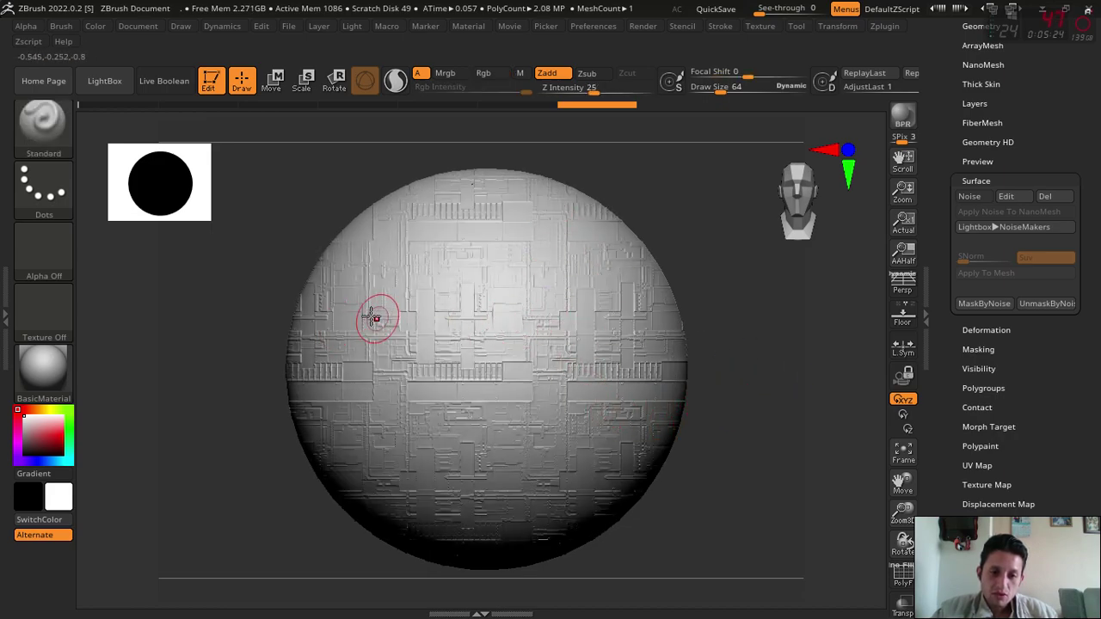
left_click_drag(902, 513, 894, 428)
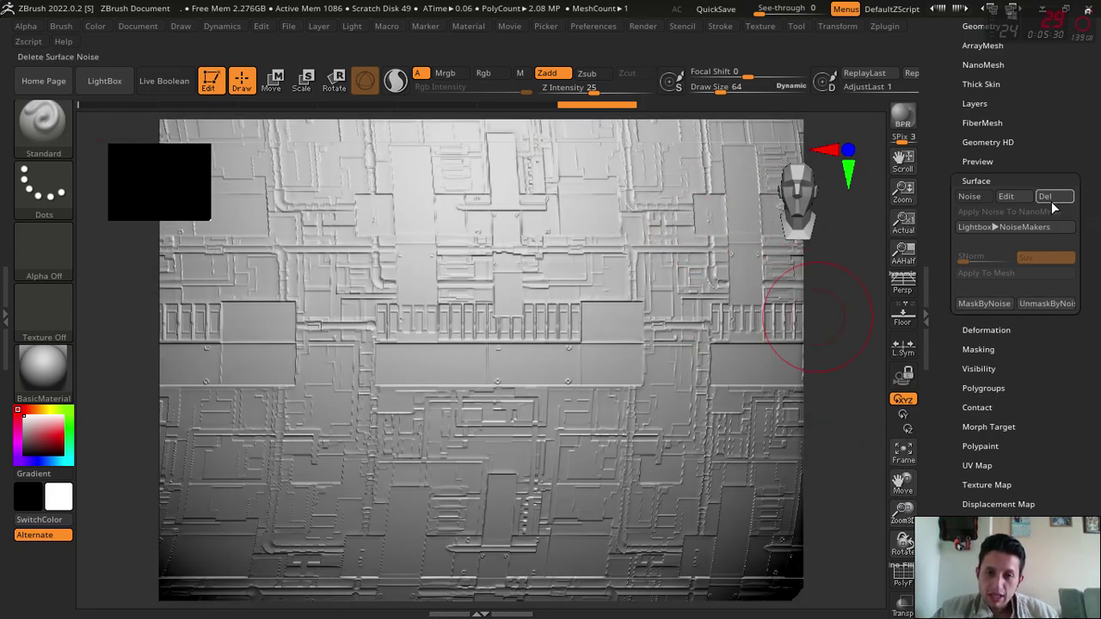
Bring up NoiseMaker via Surface > Edit and rotate its preview, closing and reopening it once.
left_click(1010, 198)
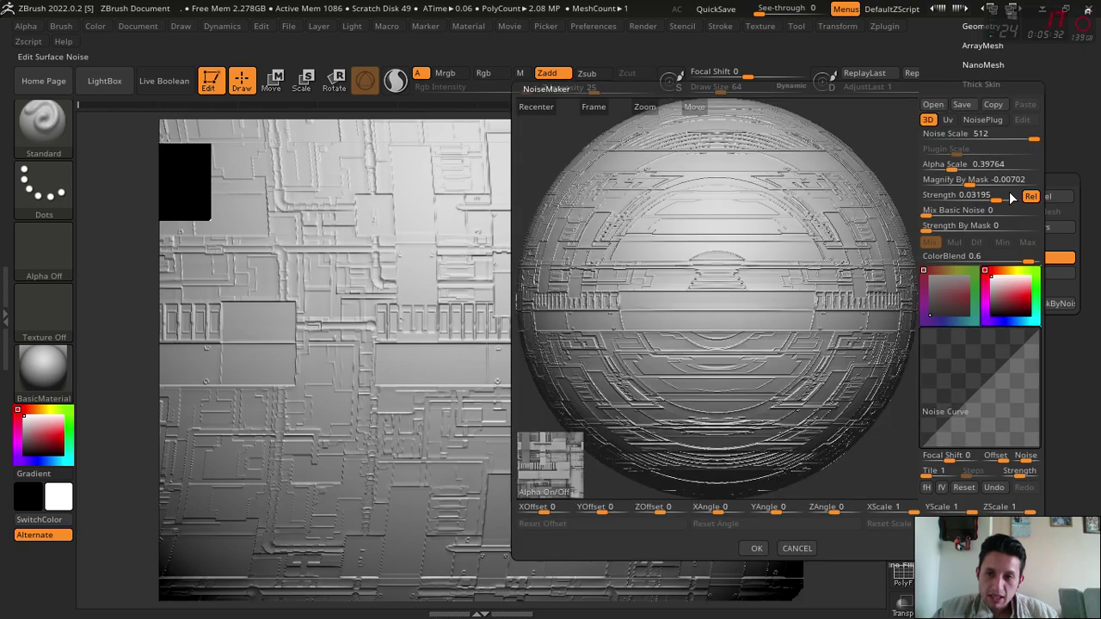
mouse_move(872, 150)
left_mouse_down()
mouse_move(852, 143)
mouse_move(717, 391)
left_mouse_up()
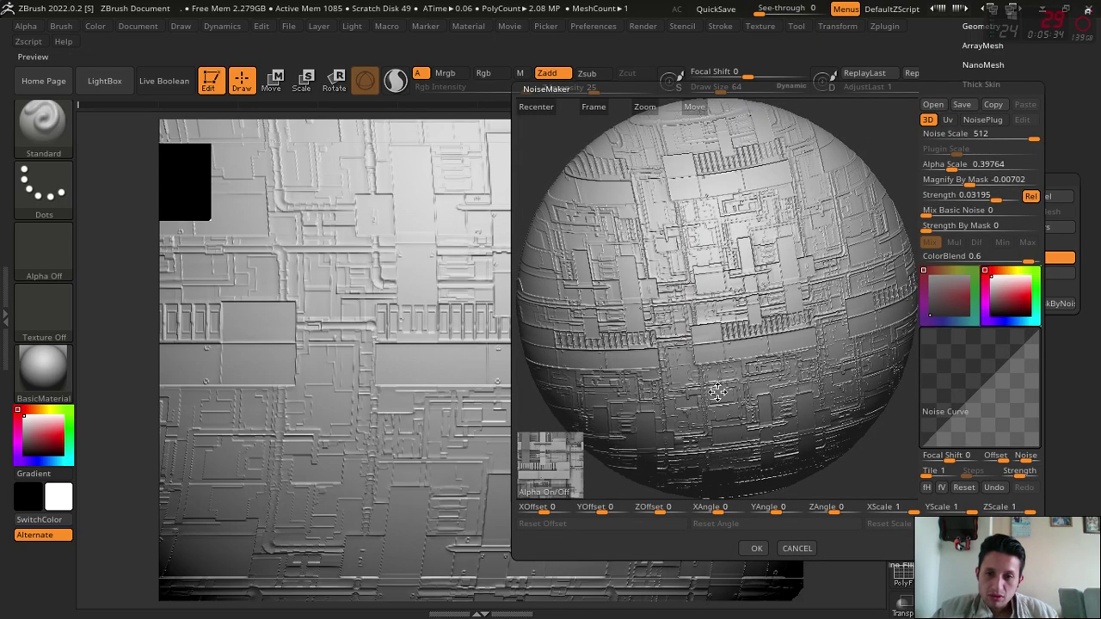
left_click_drag(892, 147, 804, 474)
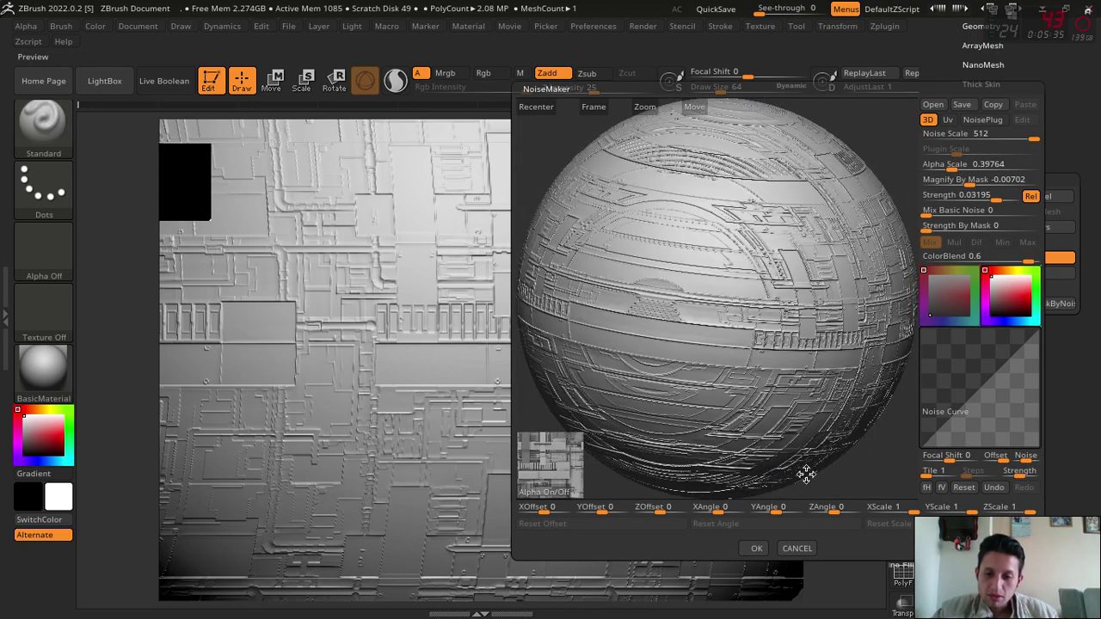
left_click(785, 548)
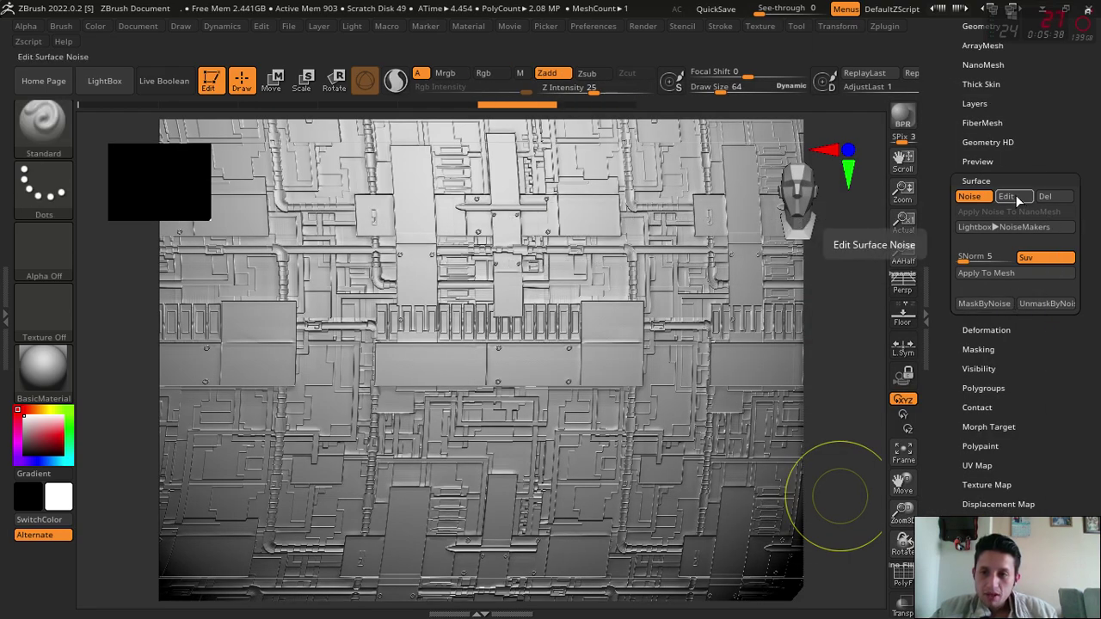
left_click(1008, 196)
Set Magnify By Mask to -0.00103 and Strength to 0.5, rotating the preview to check.
left_click_drag(883, 140, 846, 142)
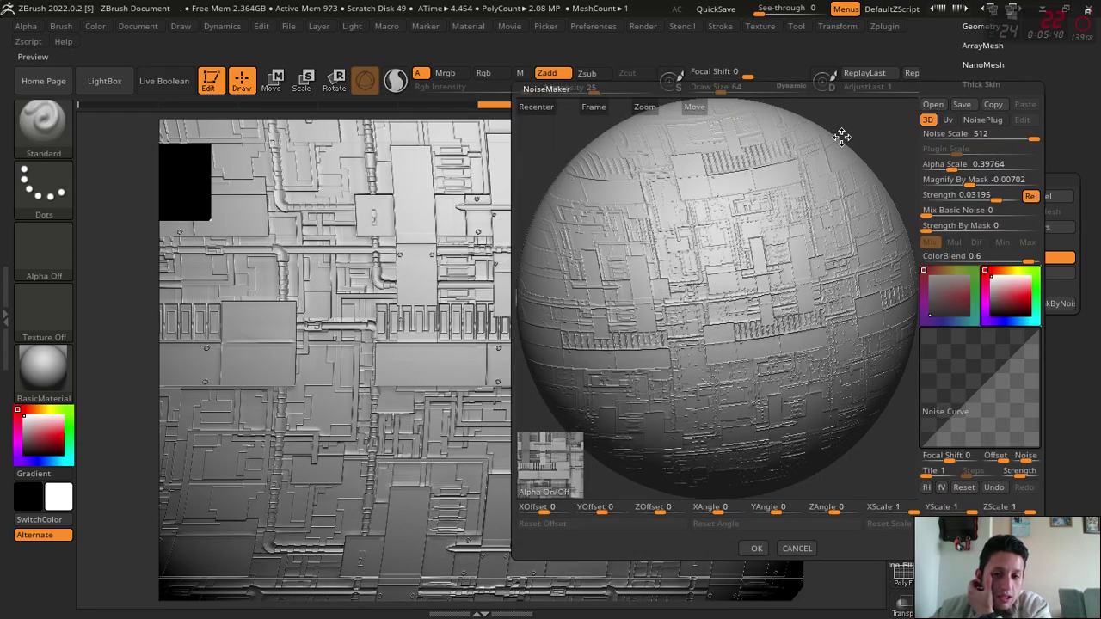
left_click_drag(967, 182, 972, 181)
left_click_drag(881, 138, 910, 232)
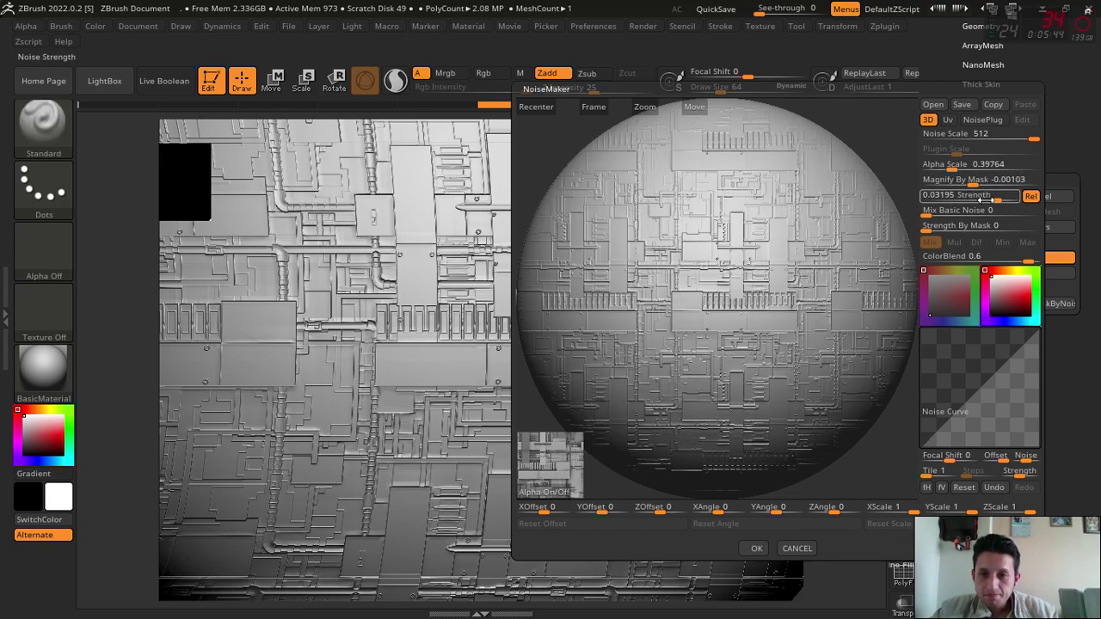
left_click_drag(993, 198, 1016, 200)
mouse_move(895, 139)
left_mouse_down()
mouse_move(888, 120)
mouse_move(846, 136)
mouse_move(924, 139)
mouse_move(820, 132)
mouse_move(892, 129)
mouse_move(857, 122)
left_mouse_up()
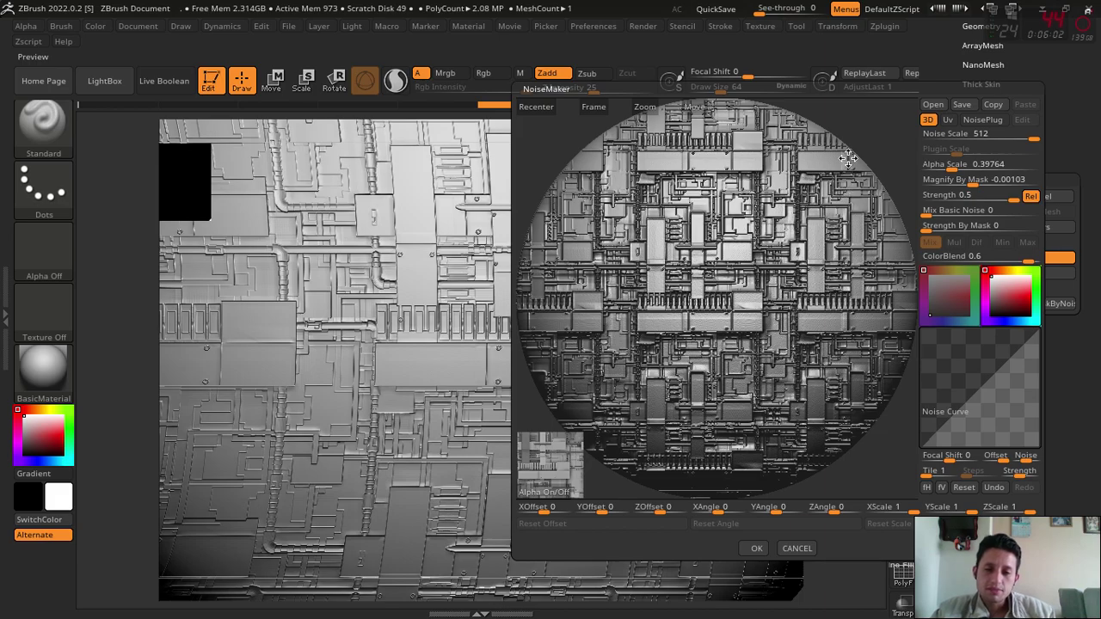
mouse_move(885, 131)
left_mouse_down()
mouse_move(899, 134)
mouse_move(875, 144)
mouse_move(906, 138)
mouse_move(875, 135)
mouse_move(877, 152)
mouse_move(791, 216)
left_mouse_up()
left_click_drag(870, 131, 891, 132)
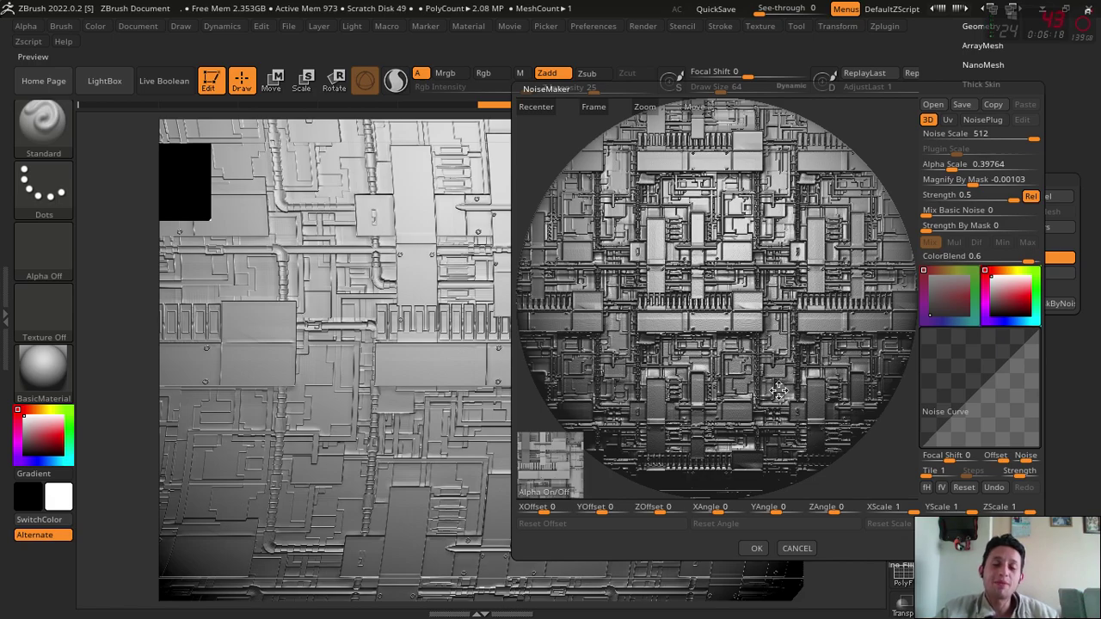
mouse_move(876, 121)
left_mouse_down()
mouse_move(889, 129)
mouse_move(765, 210)
left_mouse_up()
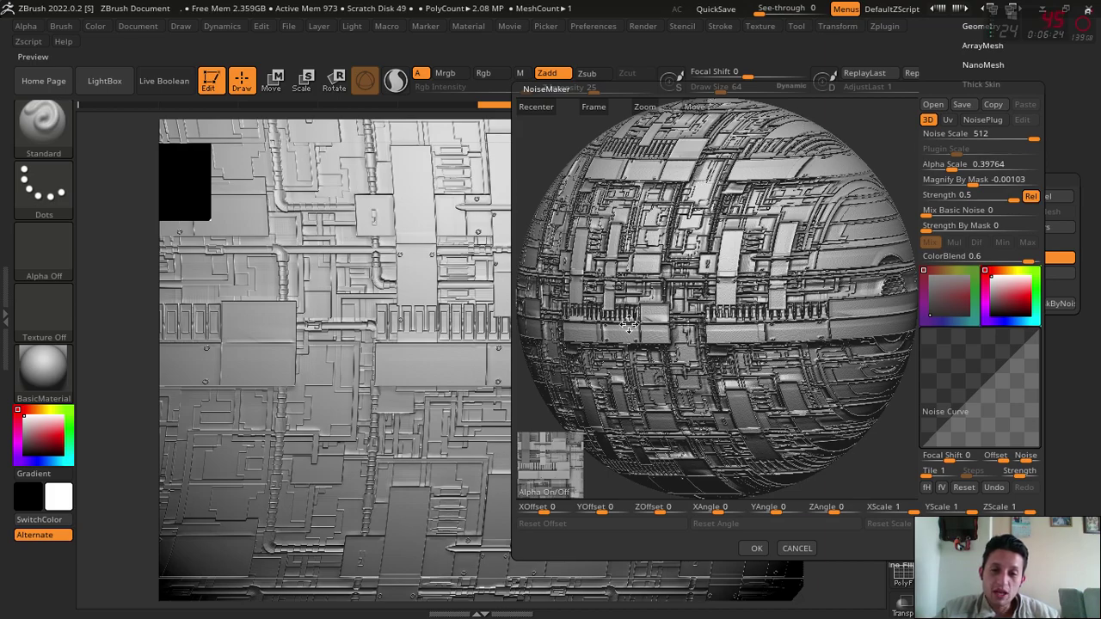
mouse_move(831, 129)
left_mouse_down()
mouse_move(855, 121)
mouse_move(878, 132)
mouse_move(856, 137)
left_mouse_up()
Accept the stronger noise and orbit and zoom the canvas to inspect the deep panels.
left_click(757, 548)
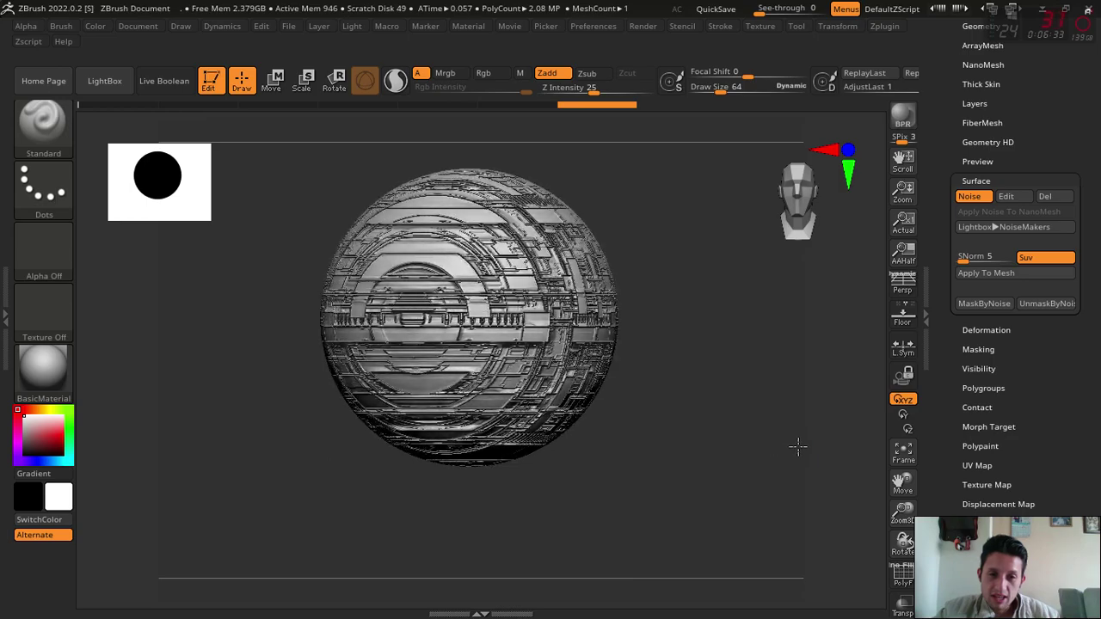
mouse_move(871, 405)
left_mouse_down()
mouse_move(725, 455)
mouse_move(703, 450)
mouse_move(673, 398)
mouse_move(630, 401)
mouse_move(673, 418)
mouse_move(597, 410)
mouse_move(708, 413)
mouse_move(779, 439)
left_mouse_up()
left_click_drag(901, 514, 900, 482)
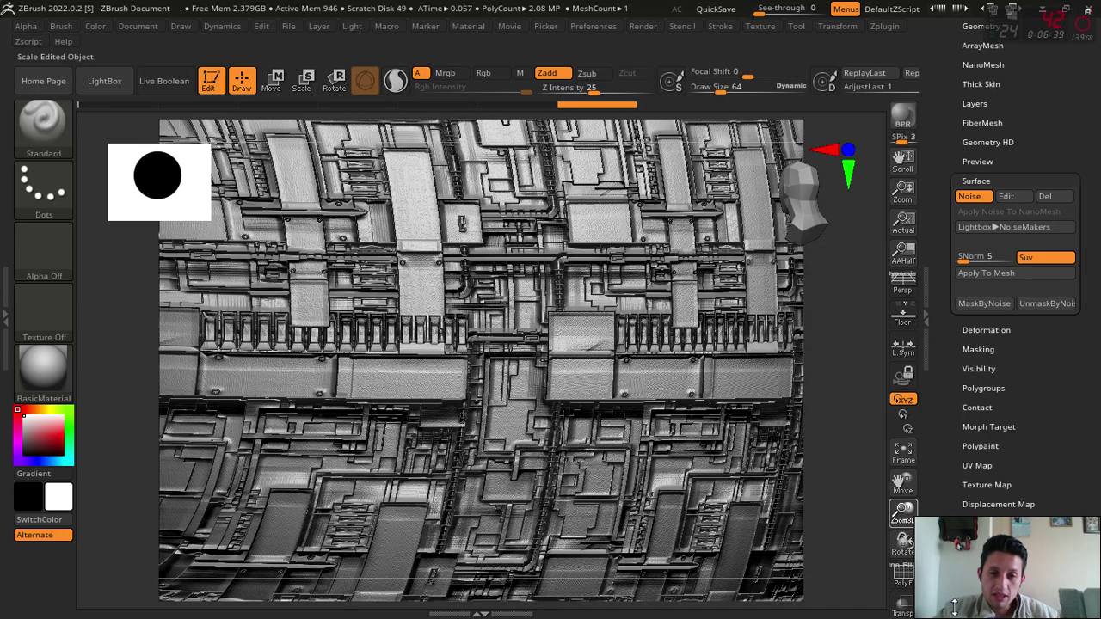
left_click_drag(877, 442, 896, 448)
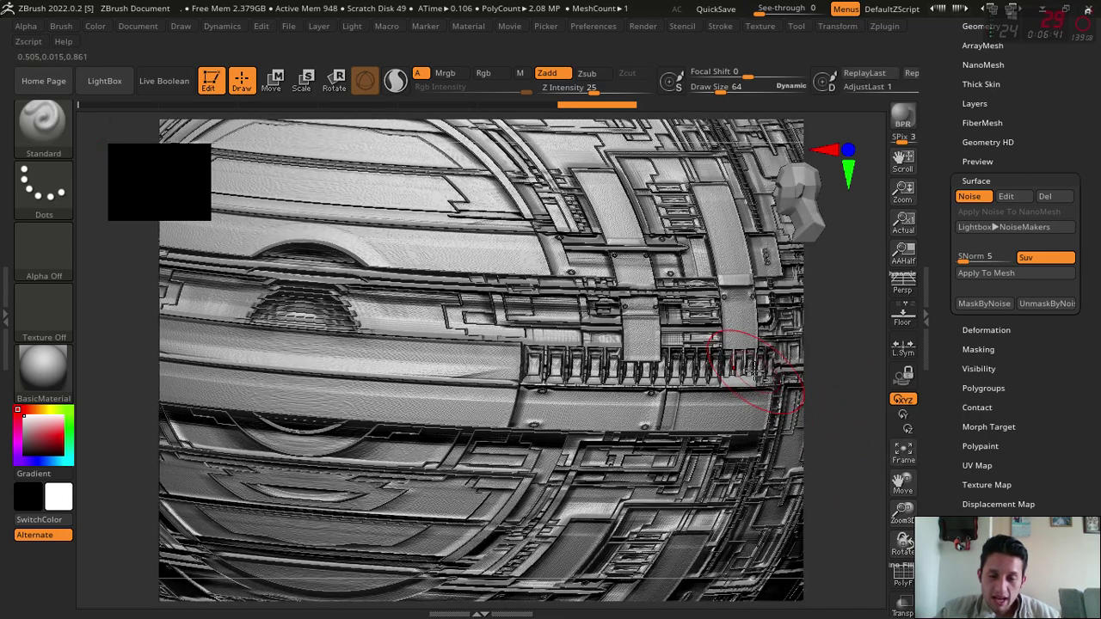
left_click_drag(801, 490, 872, 470)
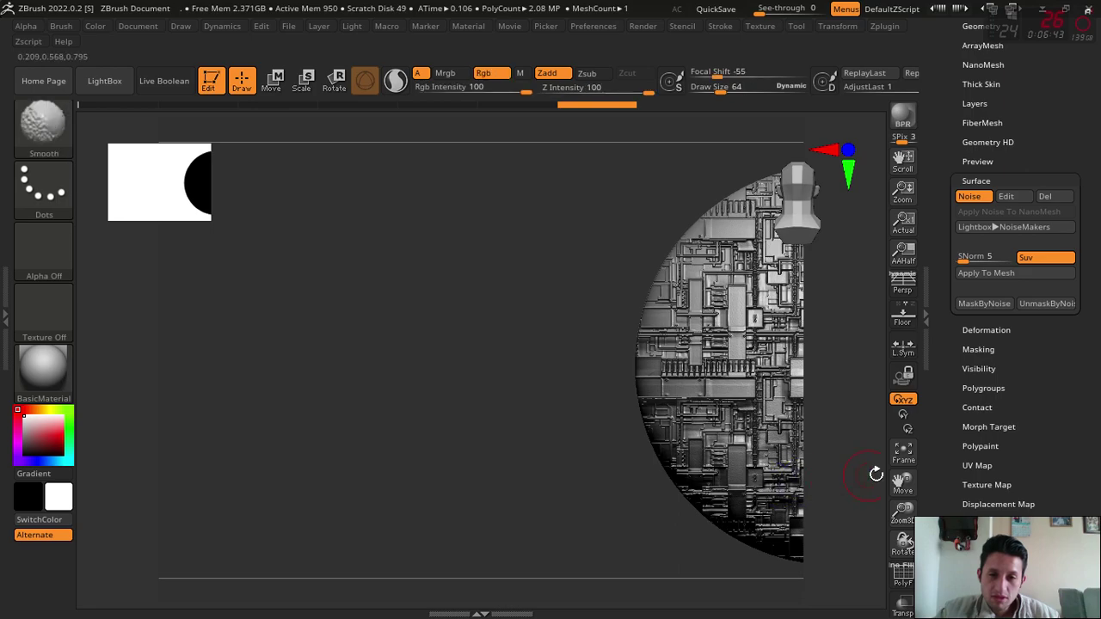
left_click(902, 453)
left_click_drag(739, 465, 766, 490)
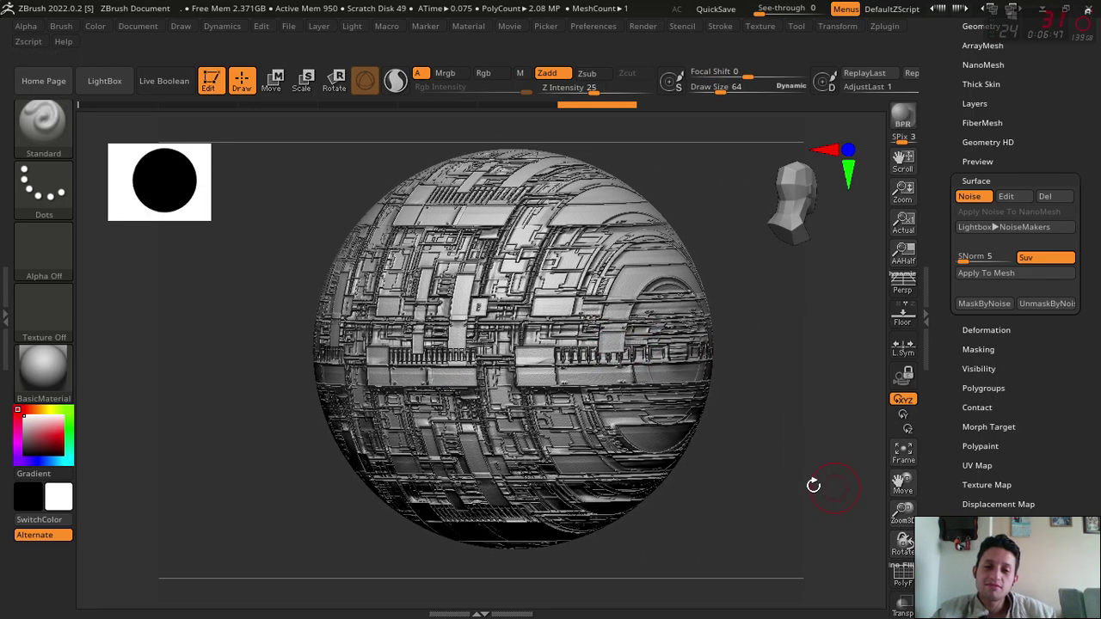
mouse_move(813, 485)
left_mouse_down("shift")
mouse_move(865, 479)
mouse_move(774, 460)
mouse_move(826, 413)
left_mouse_up("shift")
Bake the panel noise into the sphere with Apply To Mesh and inspect the relief from several angles.
left_click(971, 273)
left_click_drag(699, 354, 699, 357)
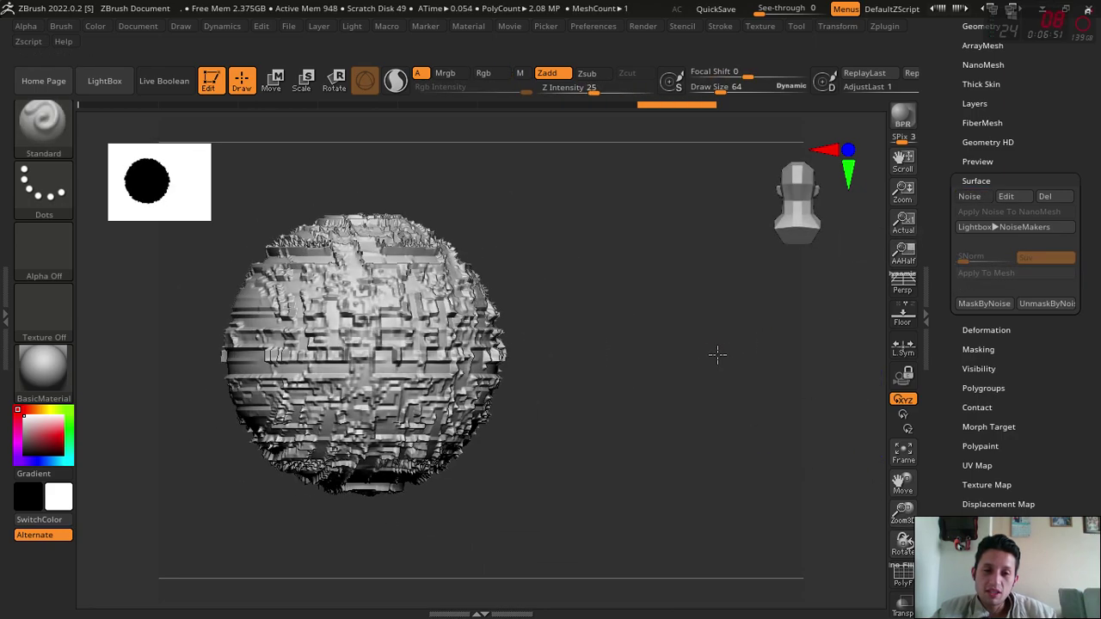
left_click_drag(901, 515, 721, 394)
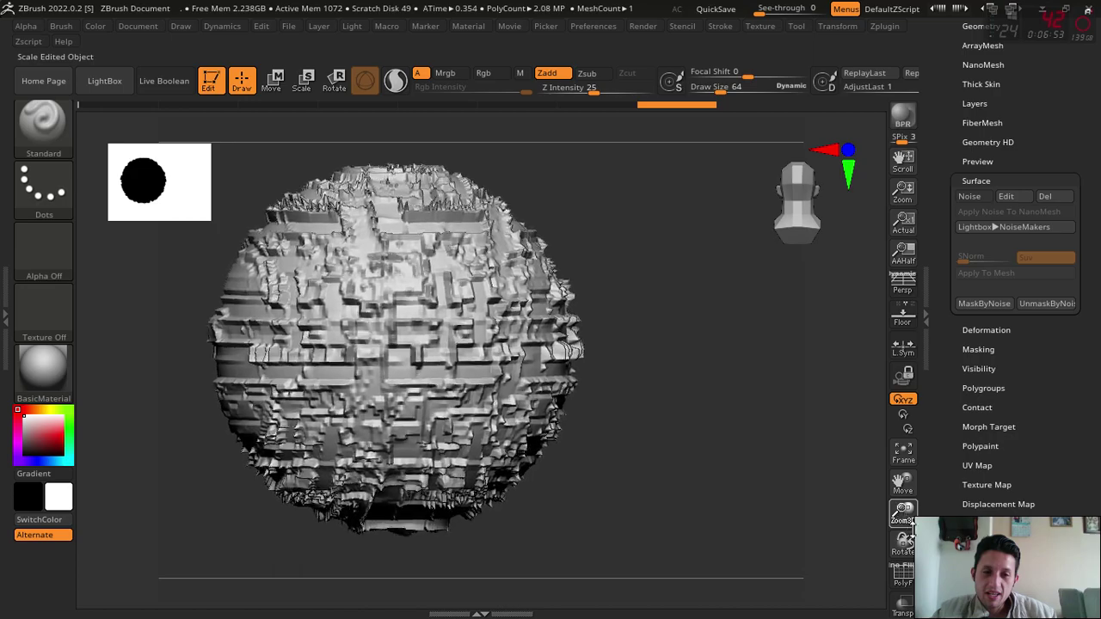
mouse_move(774, 344)
left_mouse_down()
mouse_move(835, 461)
mouse_move(574, 196)
left_mouse_up()
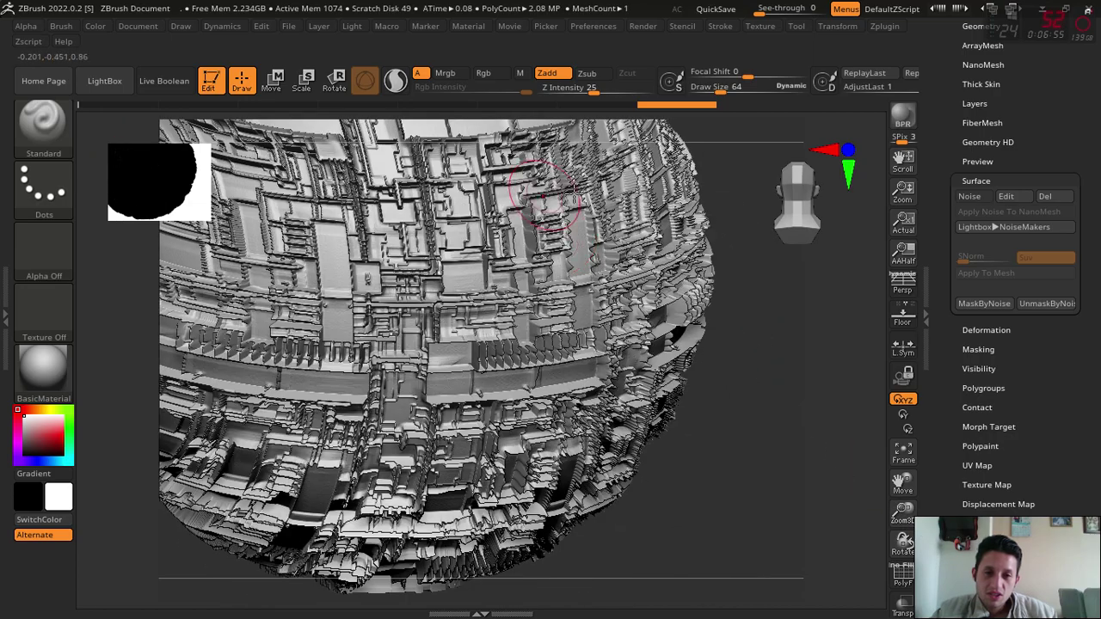
left_click_drag(751, 420, 782, 333)
left_click_drag(905, 506, 894, 533)
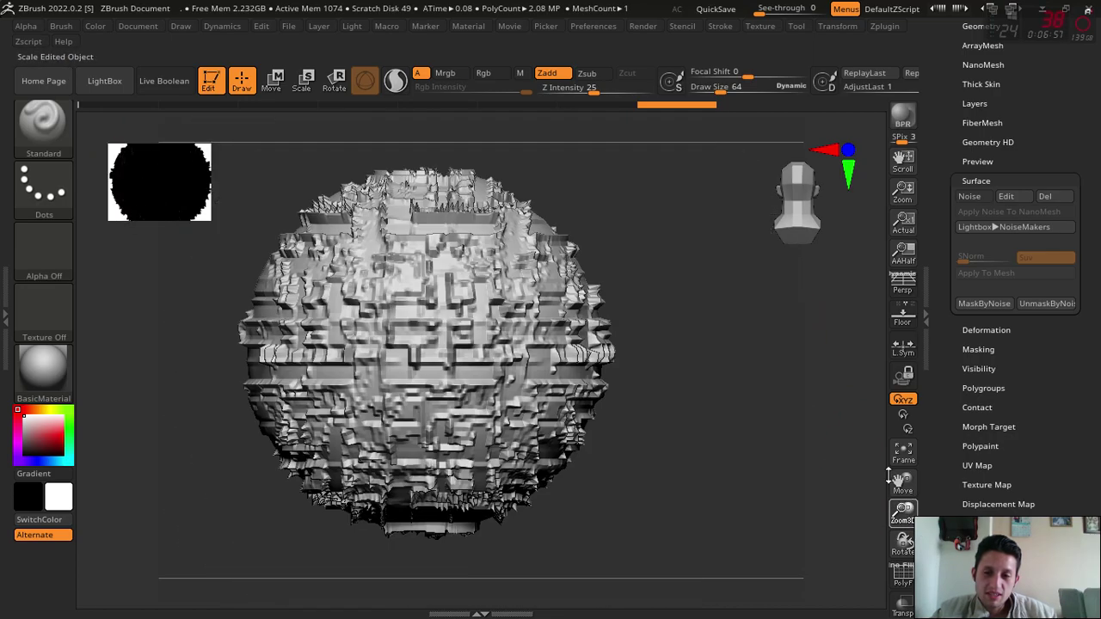
mouse_move(826, 516)
left_mouse_down()
mouse_move(759, 479)
mouse_move(848, 466)
mouse_move(719, 432)
mouse_move(814, 391)
mouse_move(676, 386)
mouse_move(761, 423)
mouse_move(712, 430)
mouse_move(896, 436)
left_mouse_up()
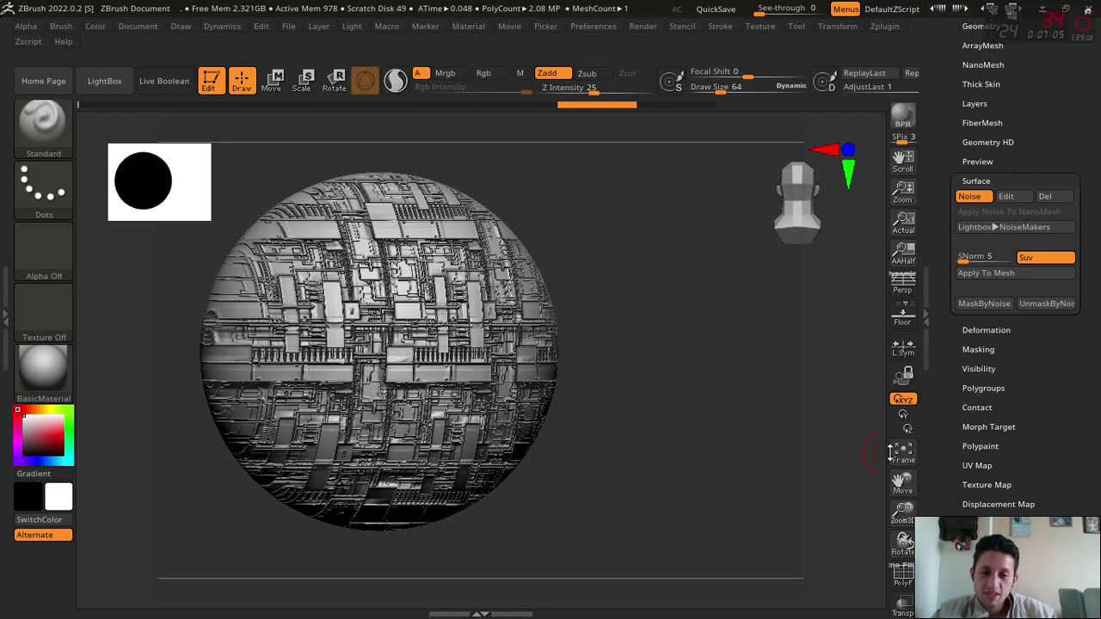
Frame, shrink and orbit the panelled sphere to inspect it from new angles.
left_click(901, 460)
left_click_drag(825, 481, 777, 491)
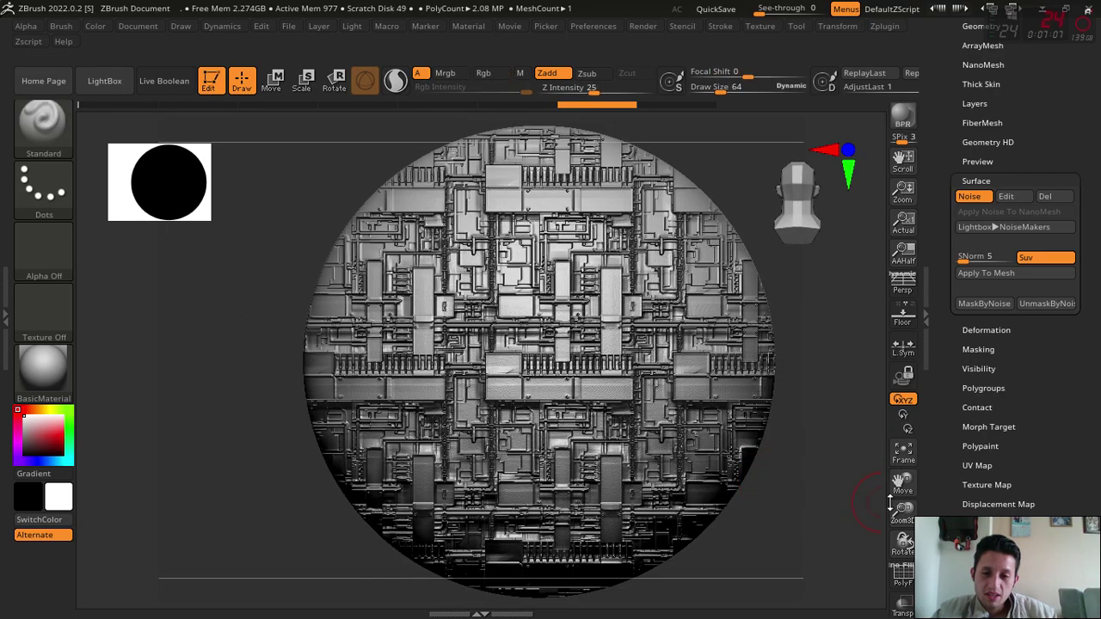
left_click_drag(901, 514, 895, 533)
mouse_move(776, 497)
left_mouse_down()
mouse_move(772, 505)
mouse_move(811, 504)
left_mouse_up()
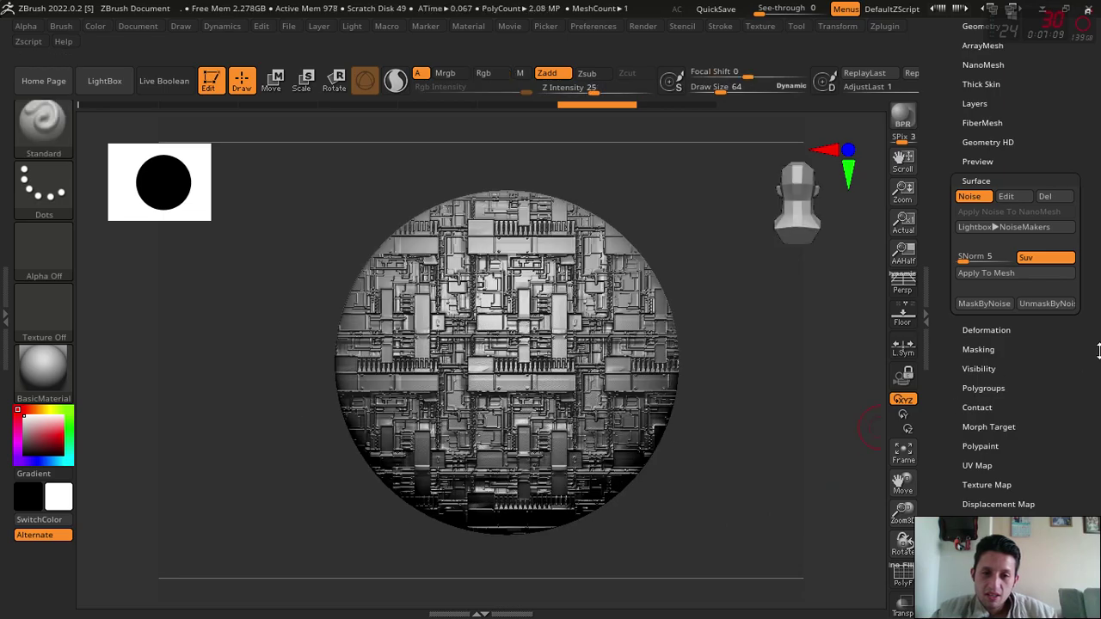
mouse_move(806, 452)
left_mouse_down()
mouse_move(823, 467)
mouse_move(880, 442)
left_mouse_up()
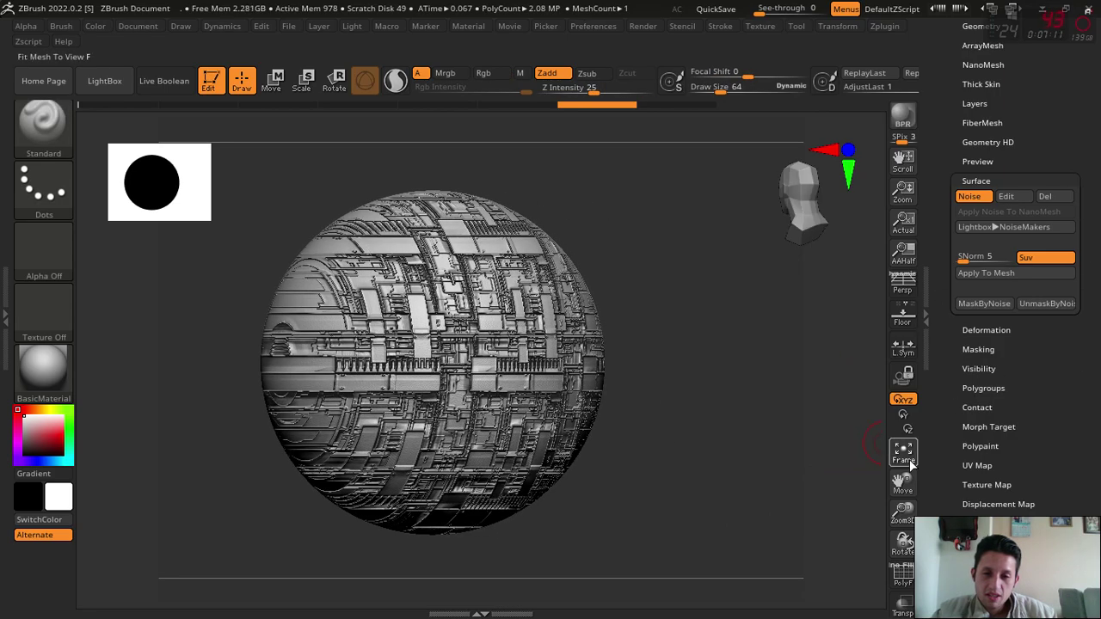
Reframe the sphere to a front view, move it to the left, and scroll the Tool tray up.
left_click(910, 464)
mouse_move(764, 484)
left_mouse_down("shift")
mouse_move(765, 496)
mouse_move(743, 489)
mouse_move(825, 481)
left_mouse_up("shift")
left_click_drag(911, 514, 894, 479)
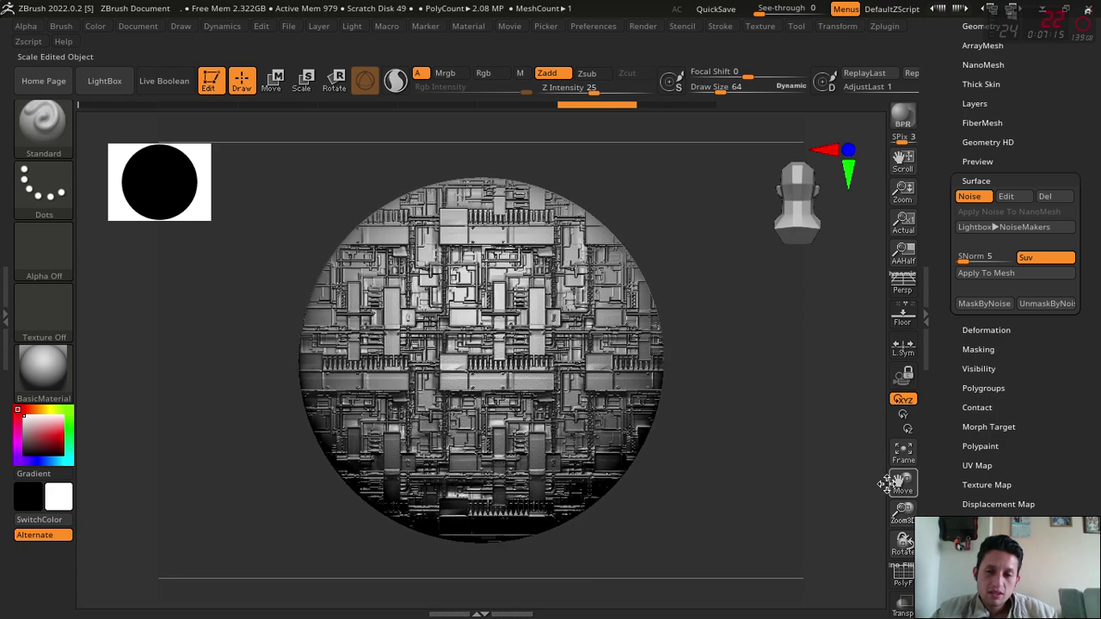
left_click_drag(744, 435, 874, 462)
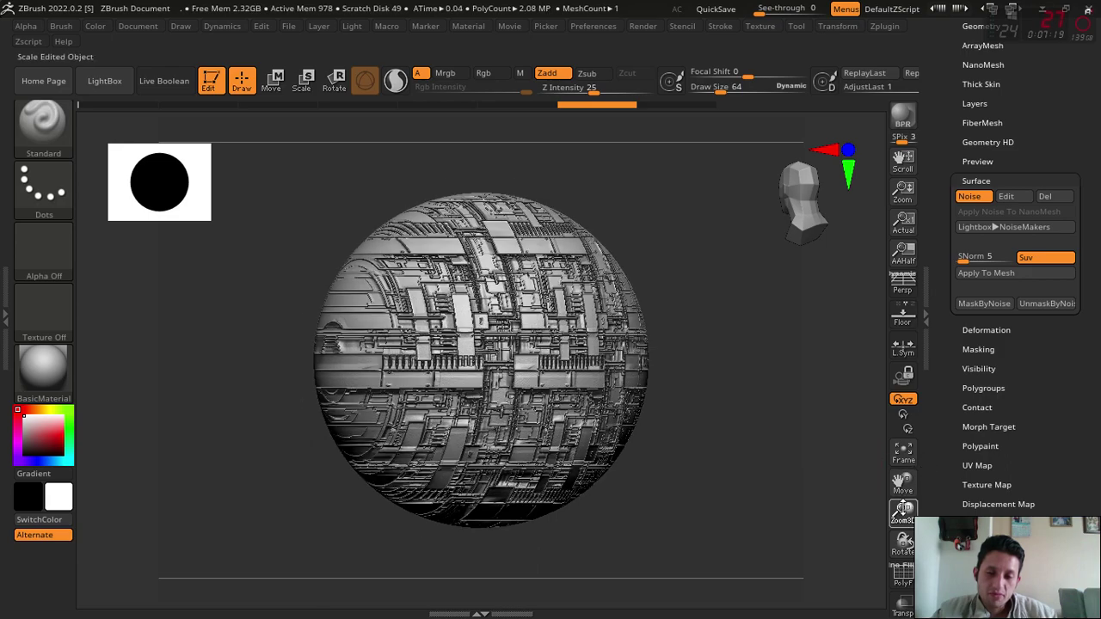
mouse_move(902, 514)
left_mouse_down()
mouse_move(872, 479)
mouse_move(746, 465)
left_mouse_up()
left_click_drag(902, 482, 807, 465)
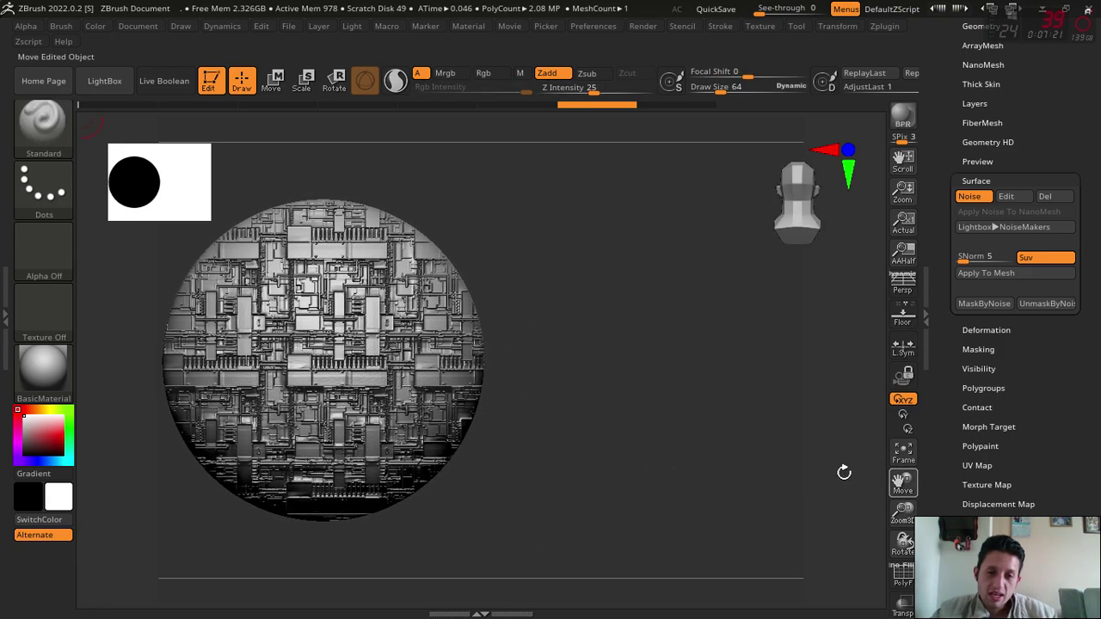
left_click_drag(1098, 318, 1098, 449)
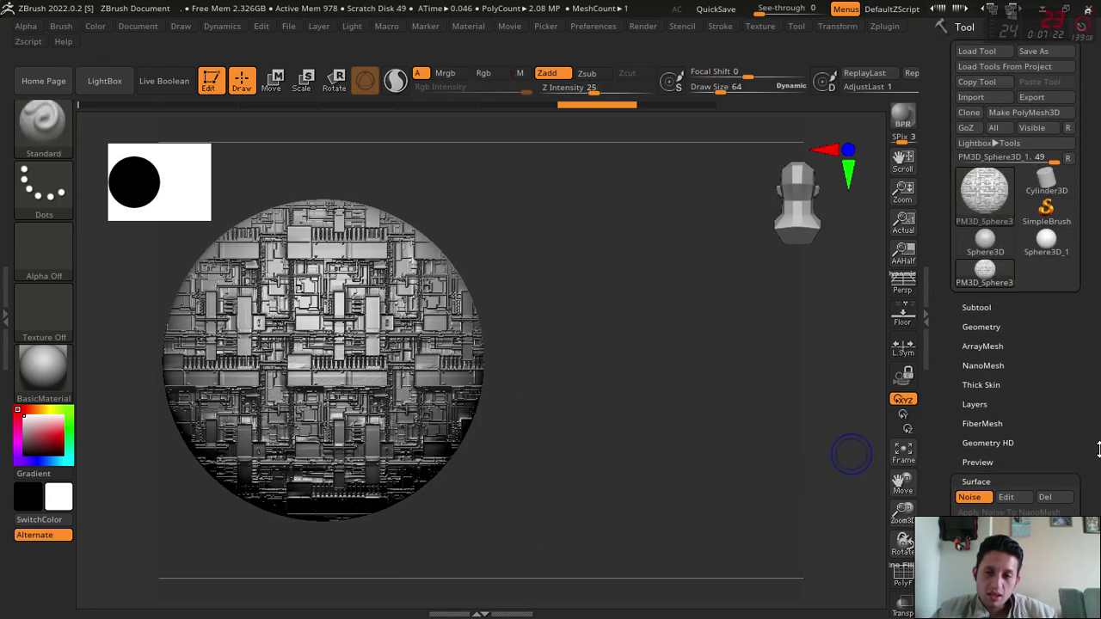
Select the plain Sphere3D and convert it to an editable PolyMesh3D.
left_click(983, 239)
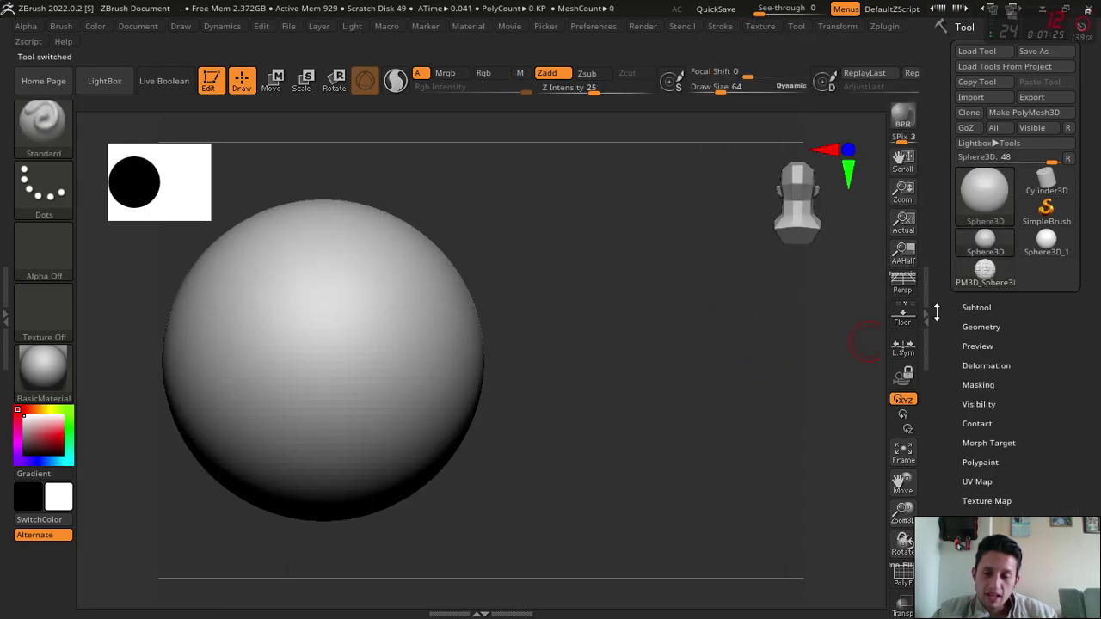
left_click(902, 452)
left_click_drag(902, 512, 803, 457)
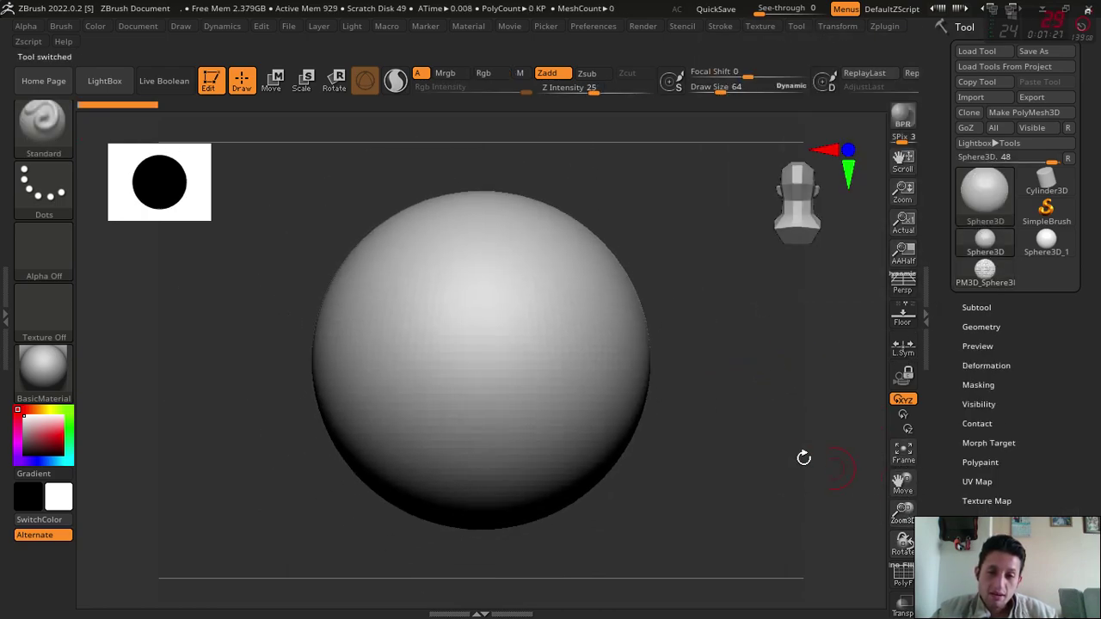
left_click_drag(1063, 433, 1052, 415)
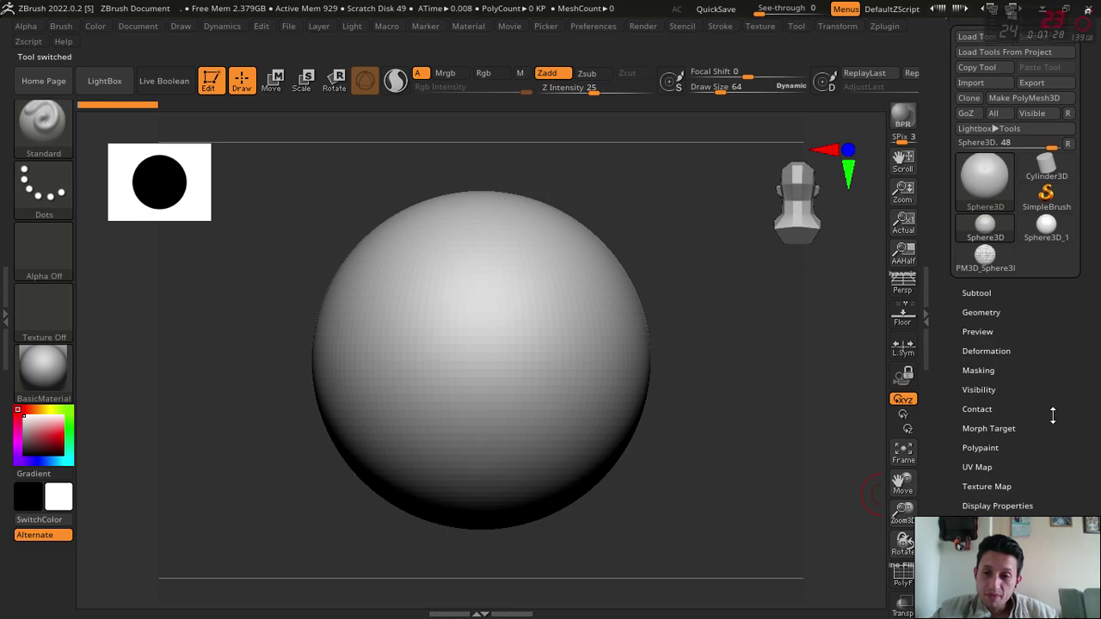
left_click(1006, 313)
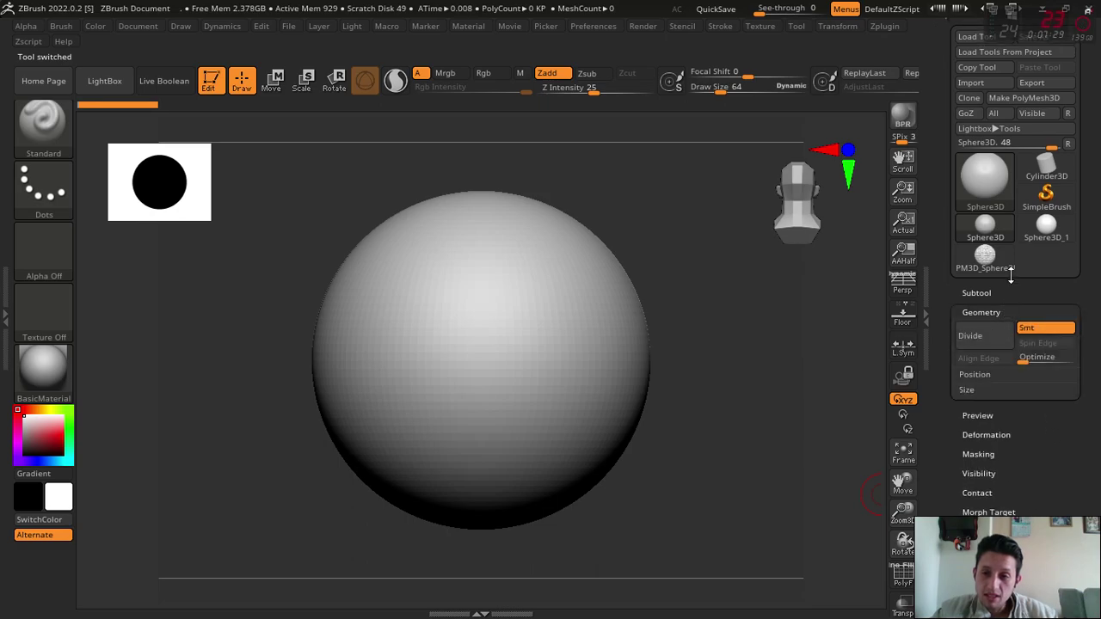
left_click(1031, 98)
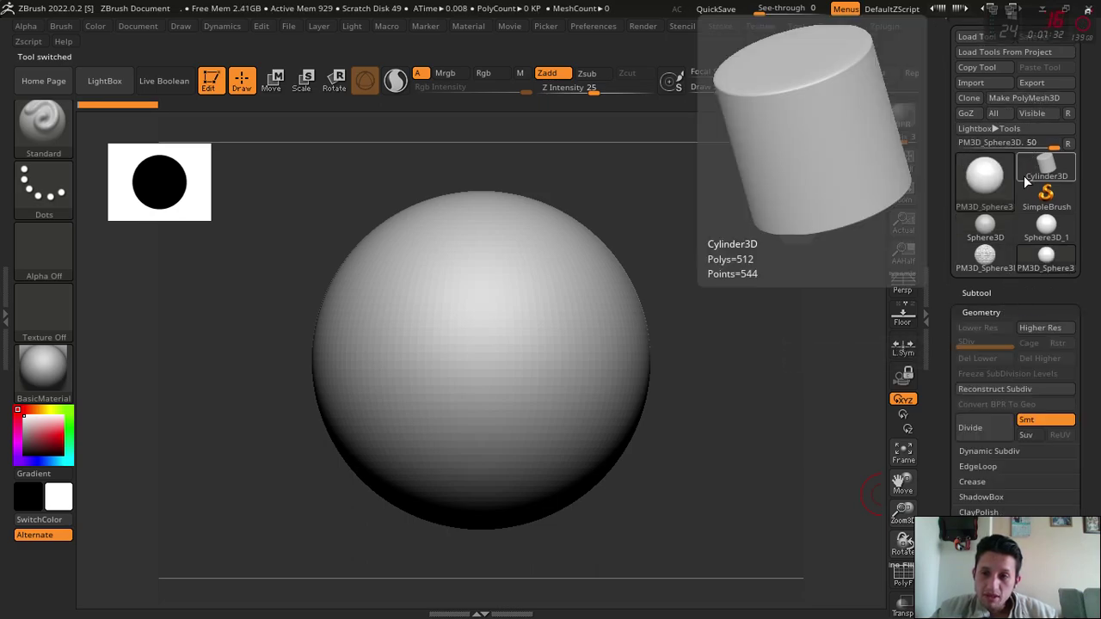
Return to PM3D_Sphere3D_1 and insert the new polymesh sphere as a subtool.
left_click(992, 259)
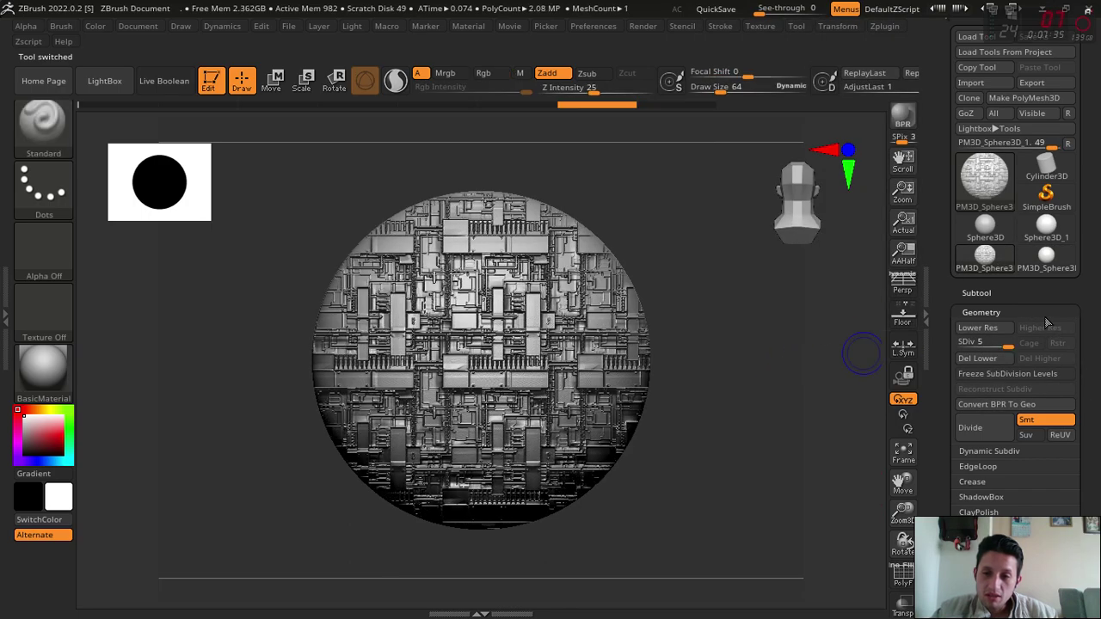
left_click(1024, 292)
scroll(1047, 309, "down", 2)
scroll(1083, 343, "down", 2)
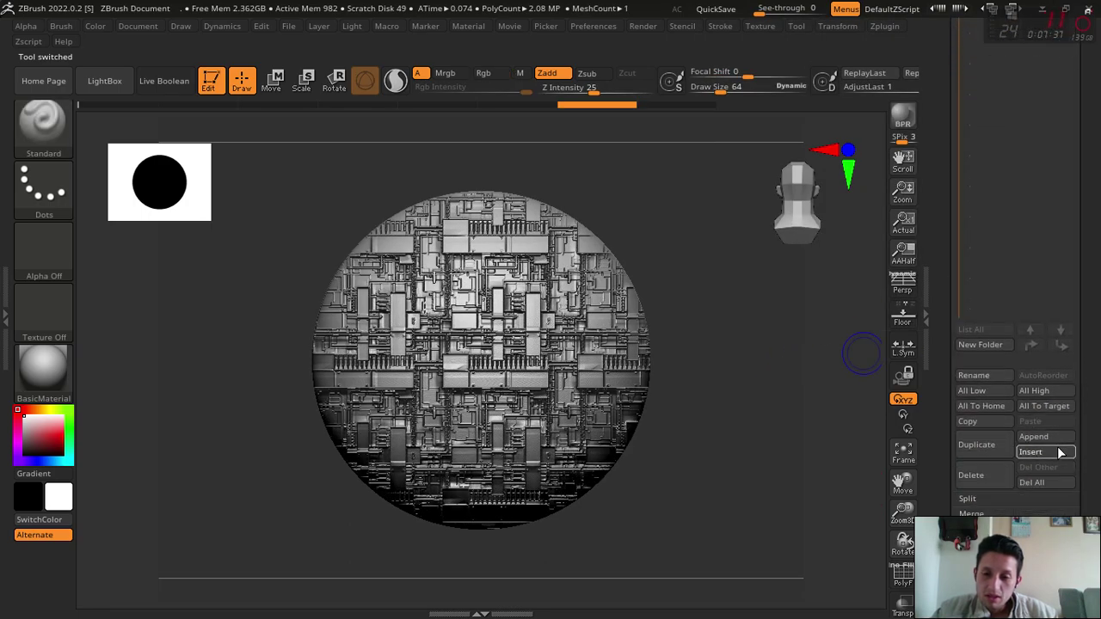
left_click(1030, 451)
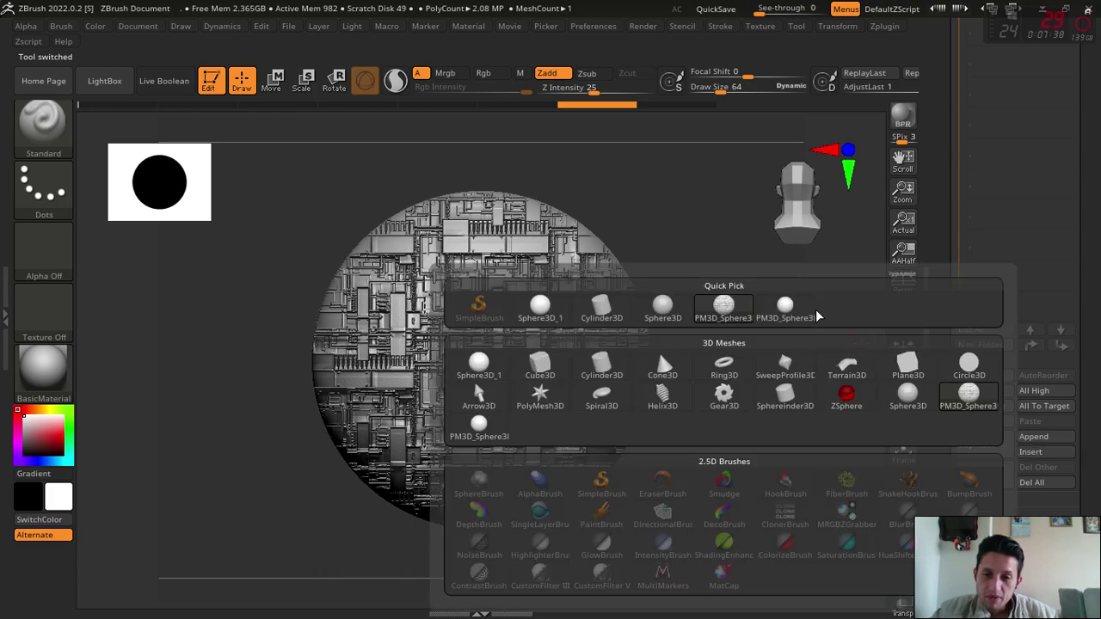
left_click(658, 350)
Hide the panel-detailed sphere's subtool so only the plain sphere shows.
left_click(1066, 253)
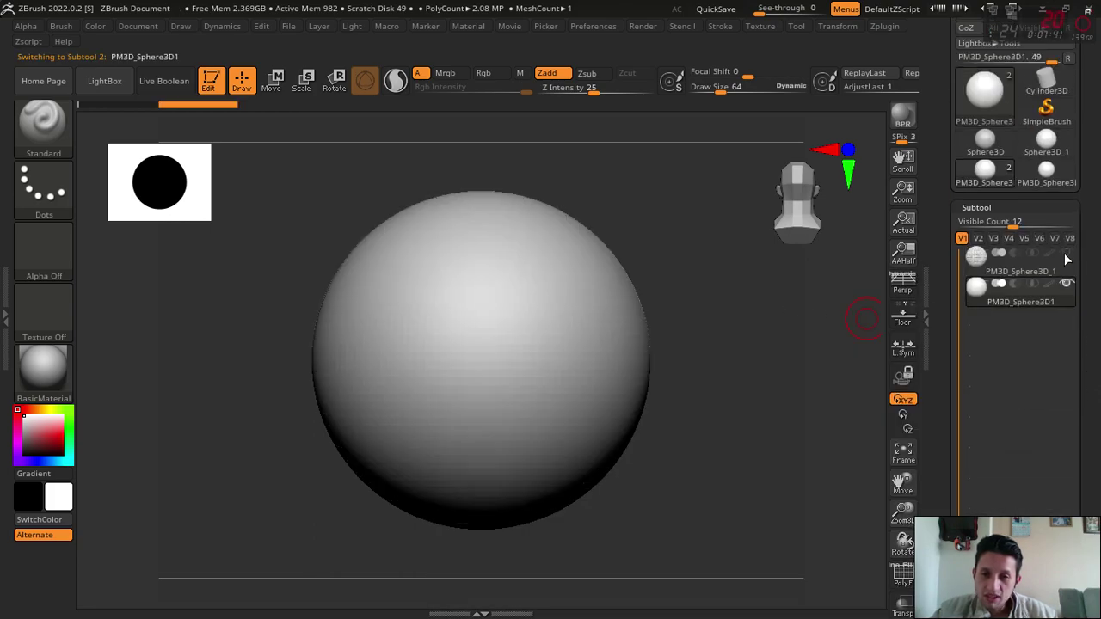
left_click_drag(1082, 352, 1090, 258)
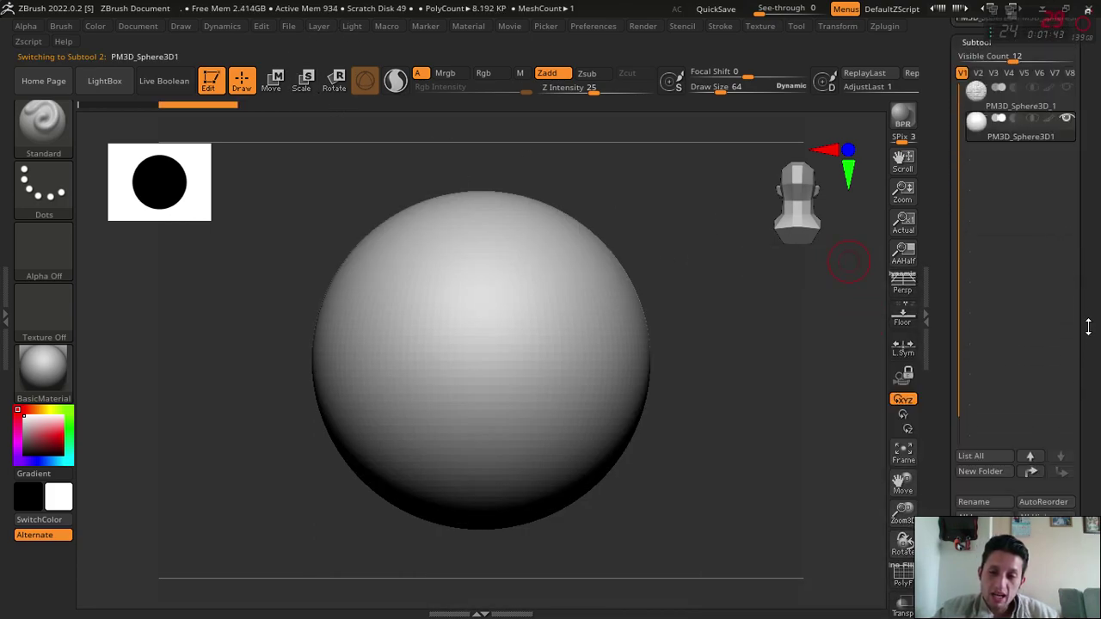
left_click_drag(1095, 368, 1098, 344)
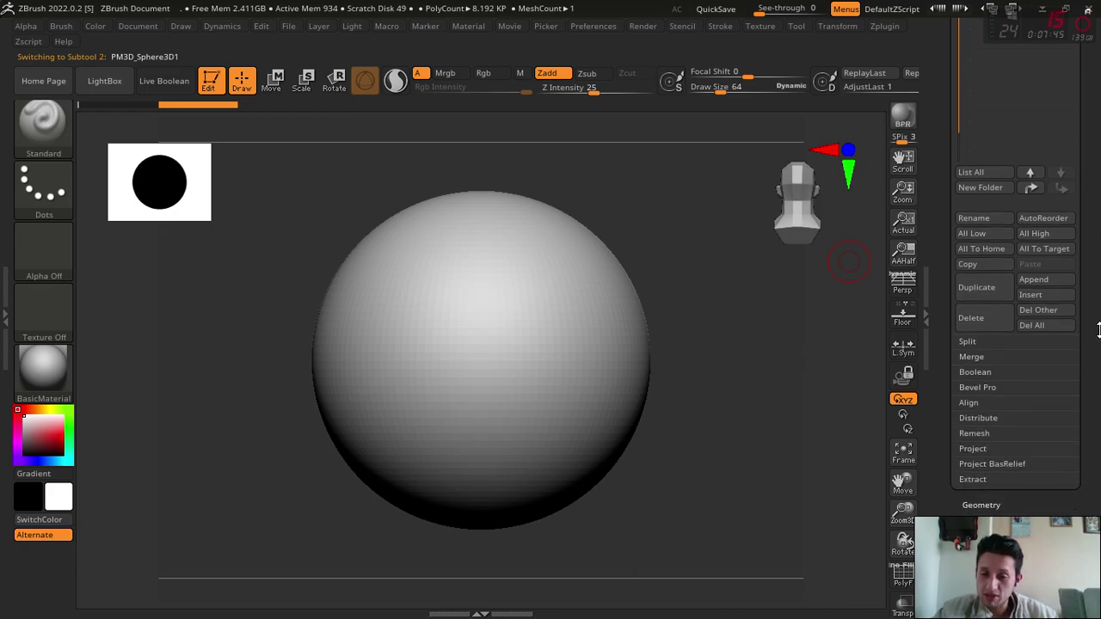
left_click_drag(1056, 537, 753, 344)
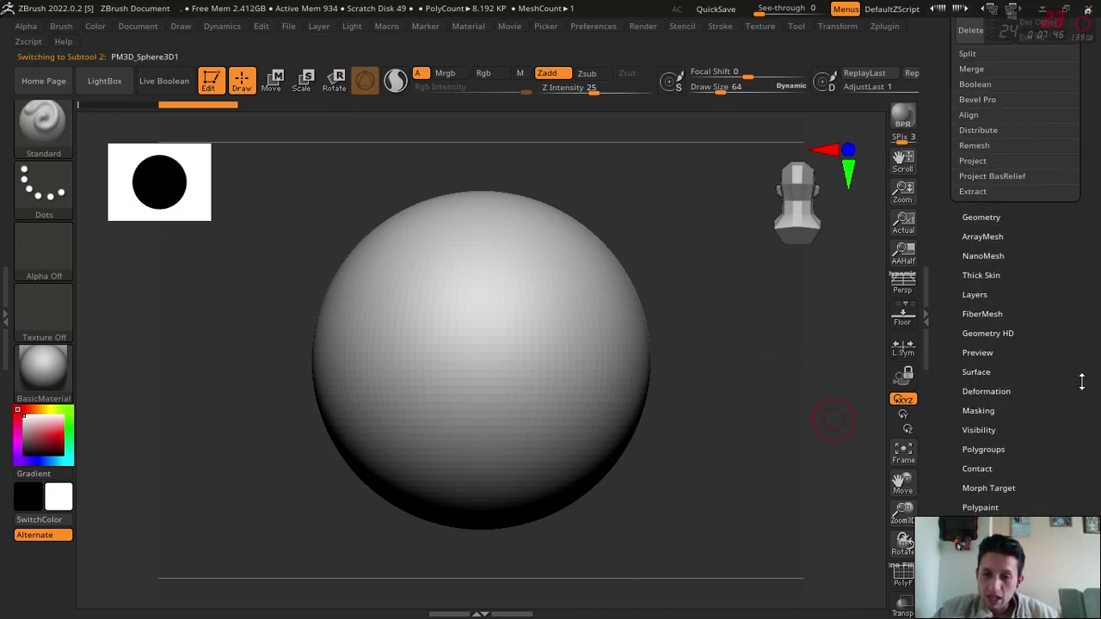
scroll(1052, 369, "down", 5)
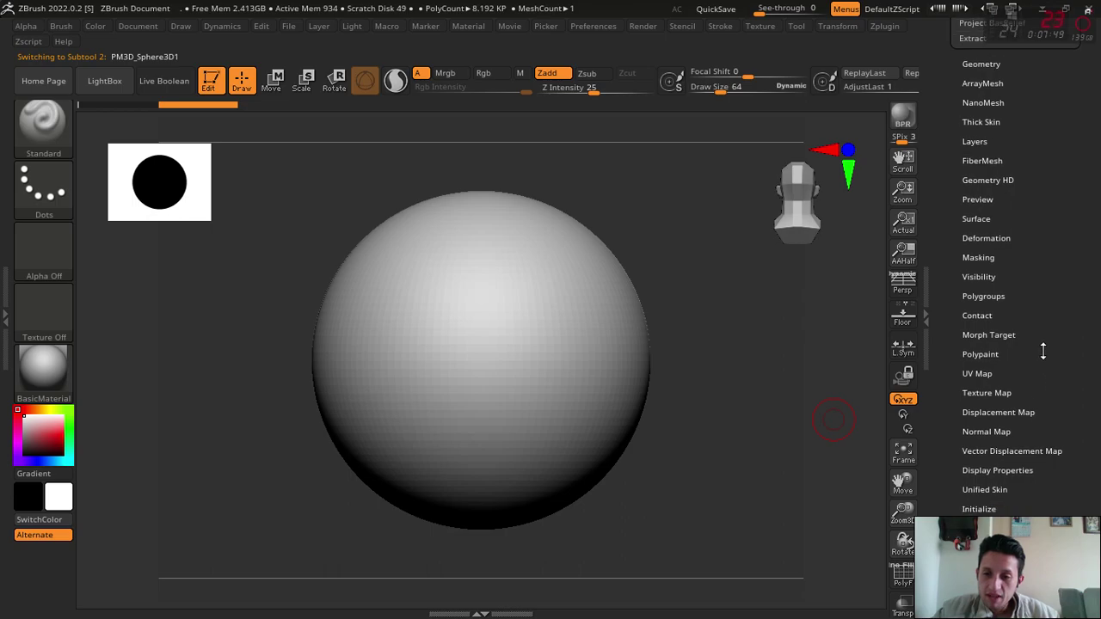
left_click_drag(1042, 350, 1044, 340)
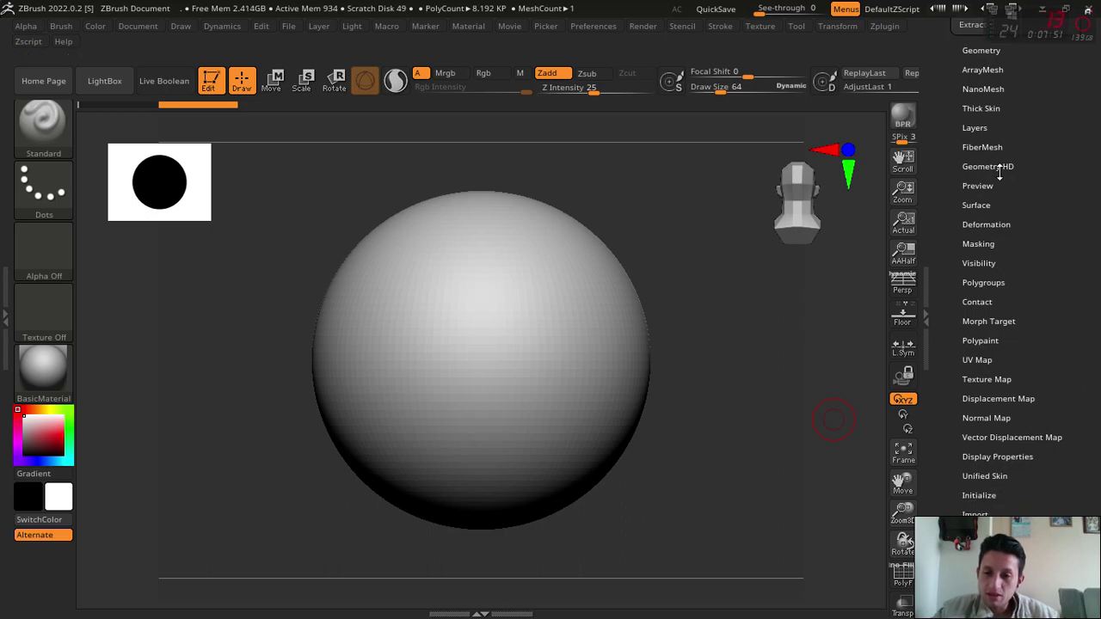
Enable Surface Noise on the new sphere and load 01_ZBrush Document as the NoiseMaker alpha.
left_click(983, 203)
left_click(989, 206)
left_click(969, 203)
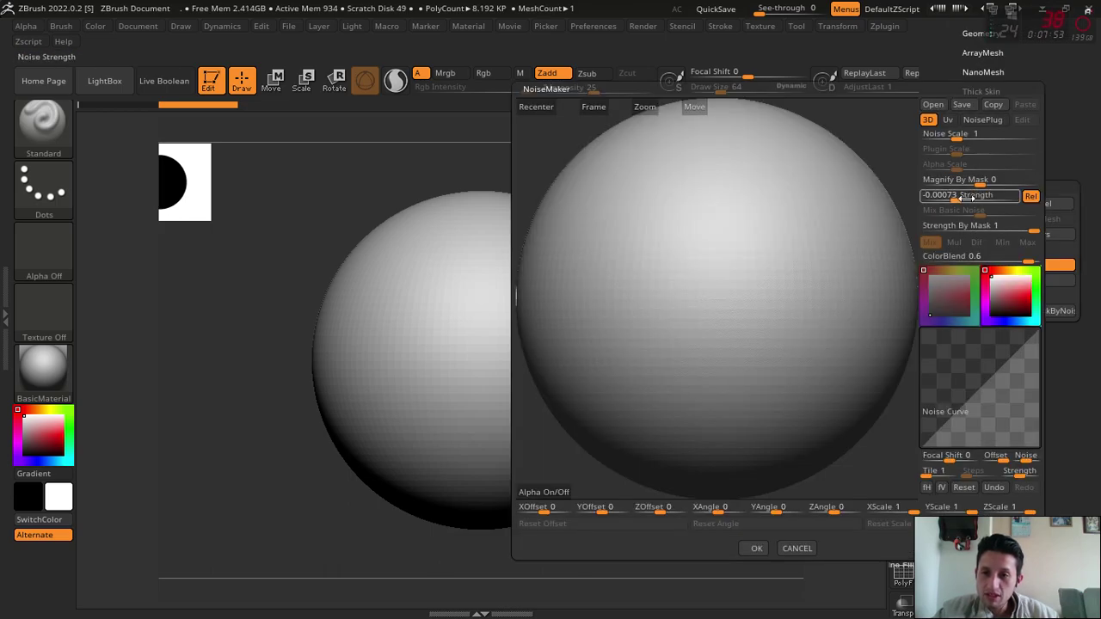
left_click(541, 491)
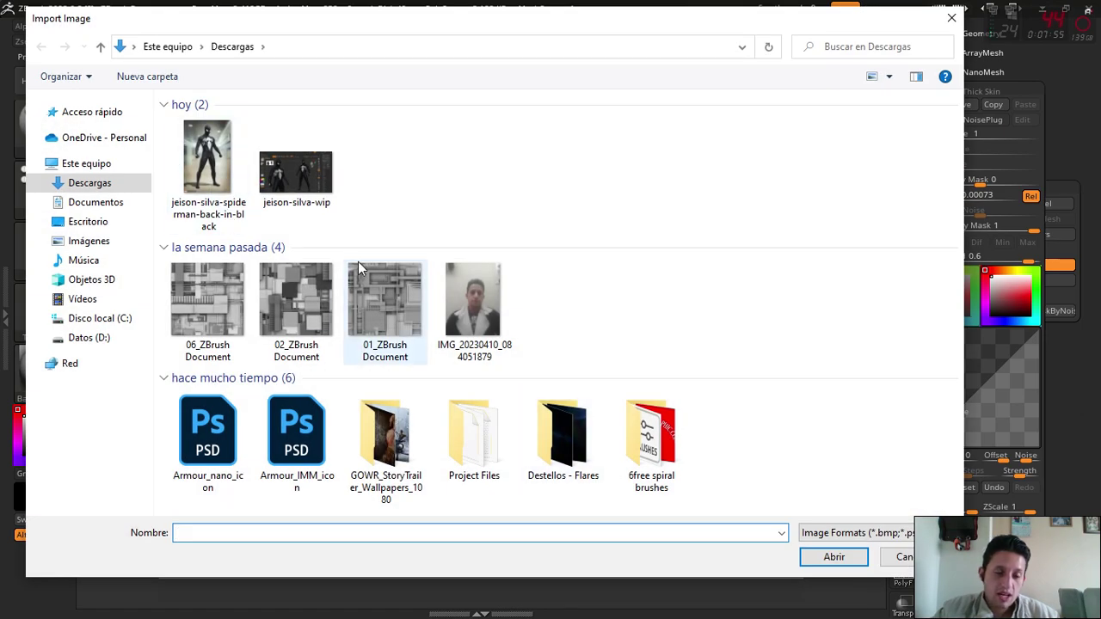
left_click(380, 310)
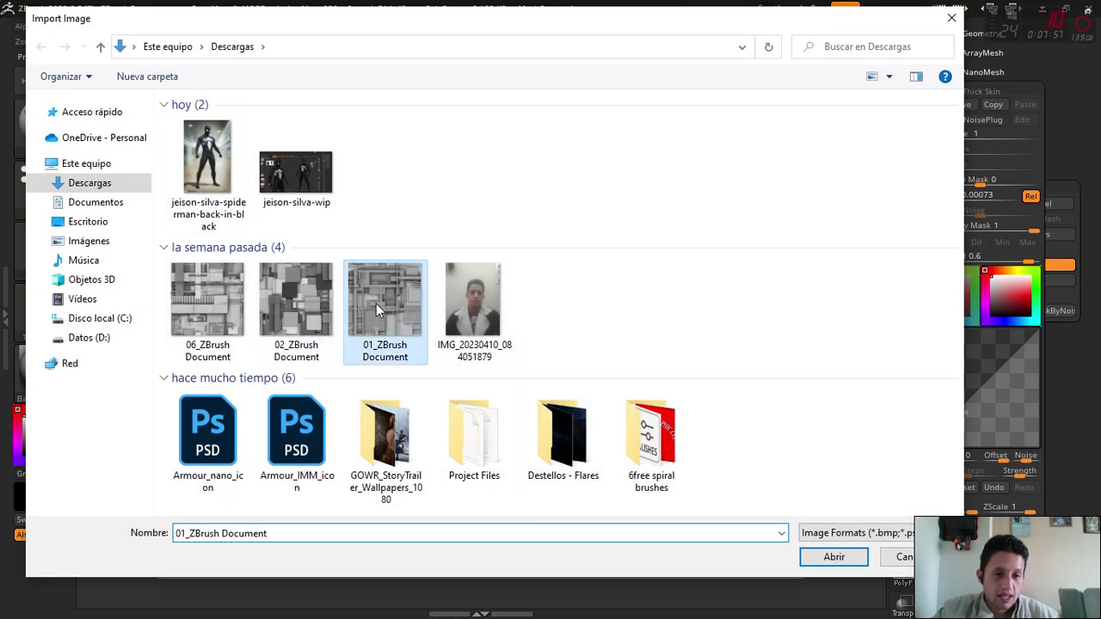
left_click(812, 559)
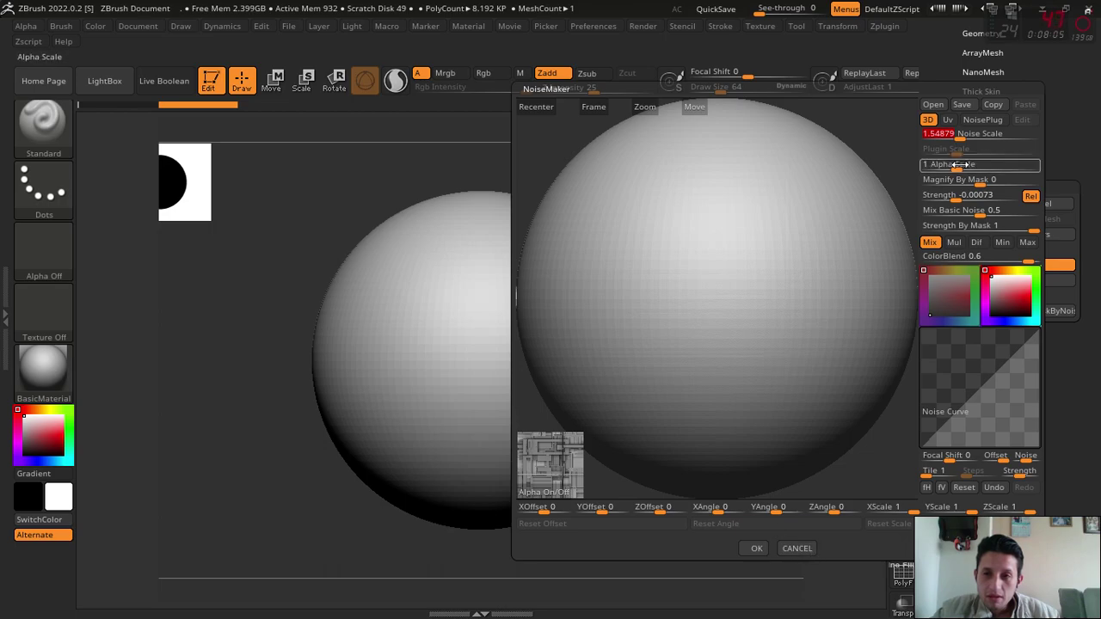
Set Noise Scale 512, Alpha Scale 1.21351, Strength 0.07951 and Mix Basic Noise 0, previewing the sphere.
mouse_move(954, 168)
left_mouse_down()
mouse_move(1006, 164)
mouse_move(969, 164)
left_mouse_up()
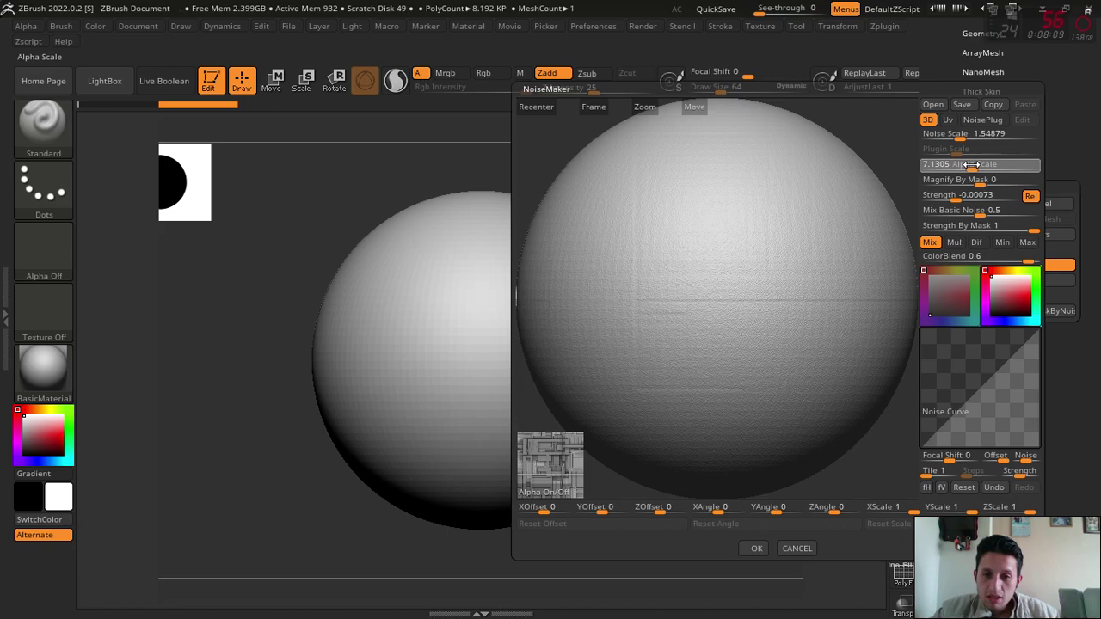
left_click_drag(965, 147, 1067, 148)
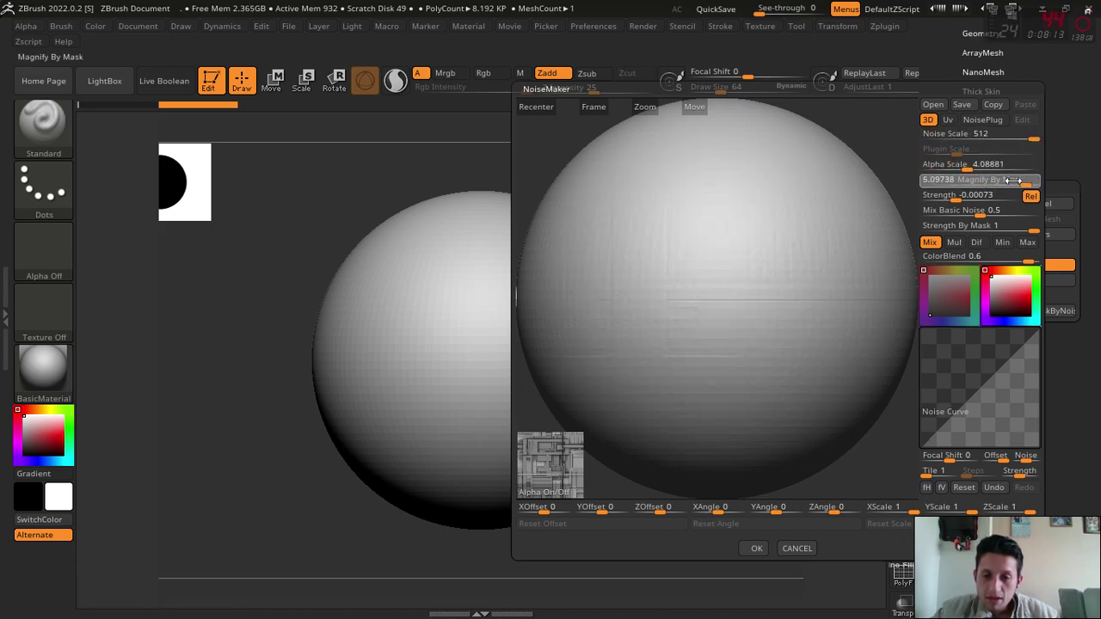
mouse_move(1015, 179)
left_mouse_down()
mouse_move(993, 180)
mouse_move(997, 198)
left_mouse_up()
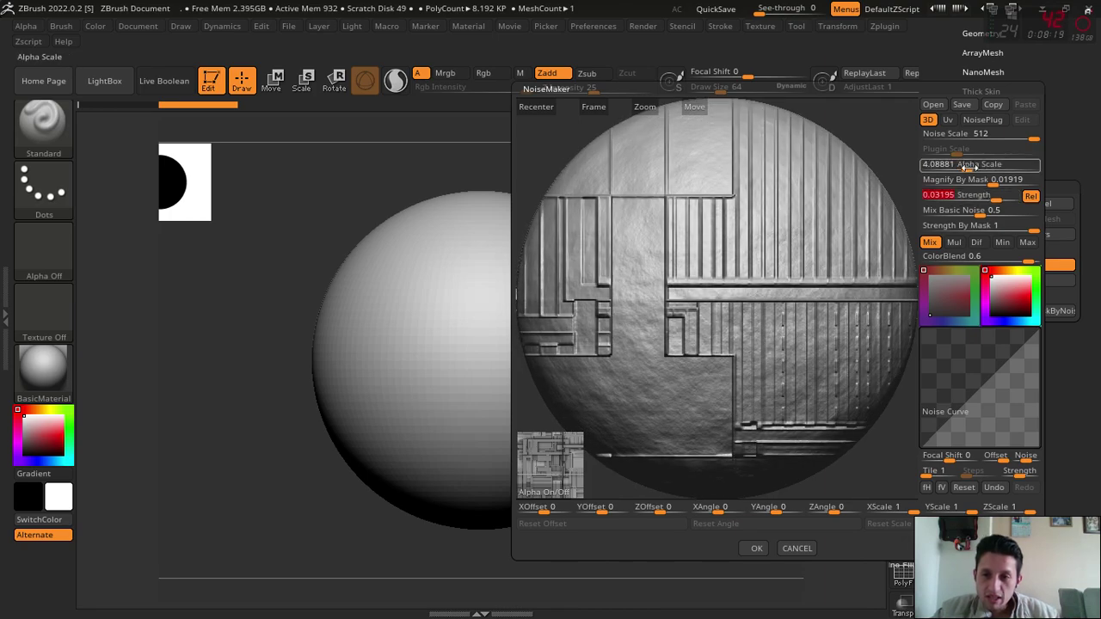
left_click_drag(965, 167, 955, 168)
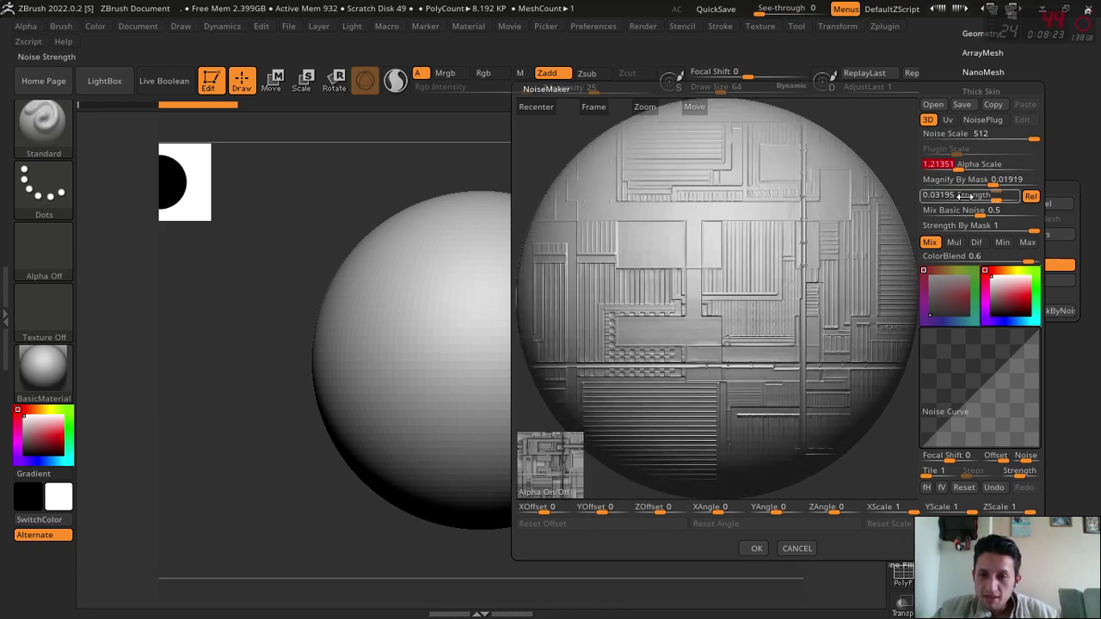
mouse_move(997, 200)
left_mouse_down()
mouse_move(871, 219)
mouse_move(968, 214)
mouse_move(890, 225)
left_mouse_up()
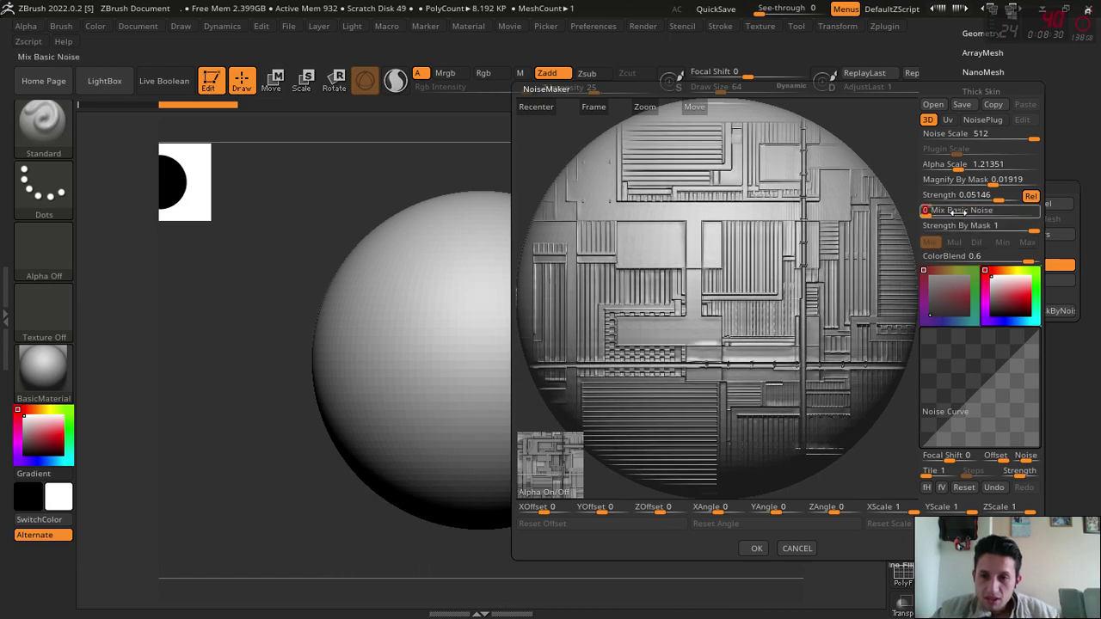
left_click_drag(1000, 209, 907, 214)
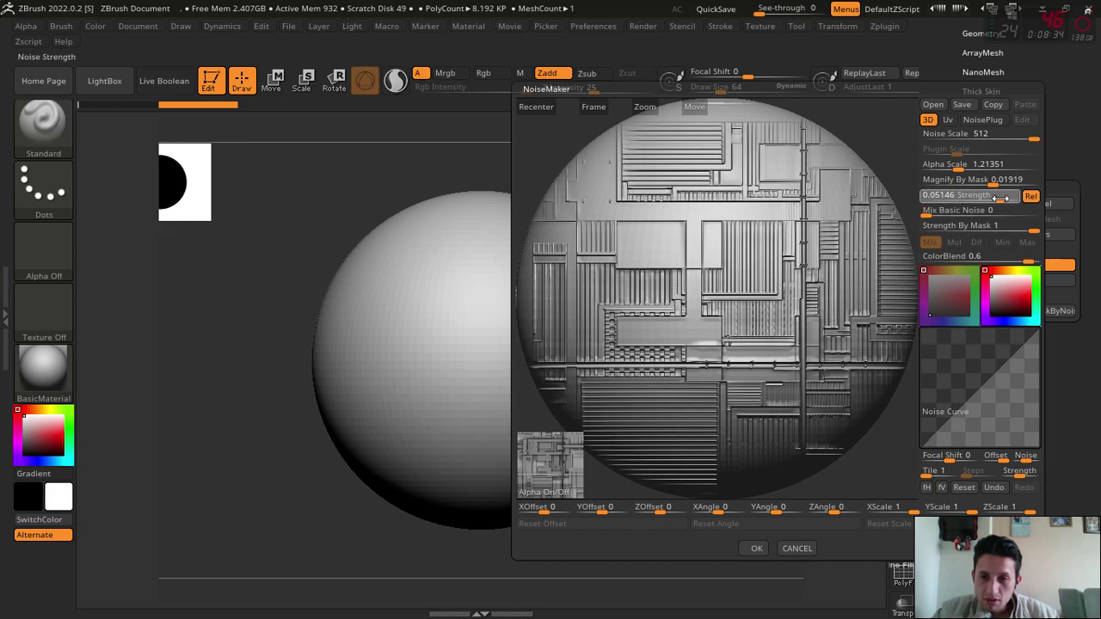
left_click_drag(1000, 198, 1006, 198)
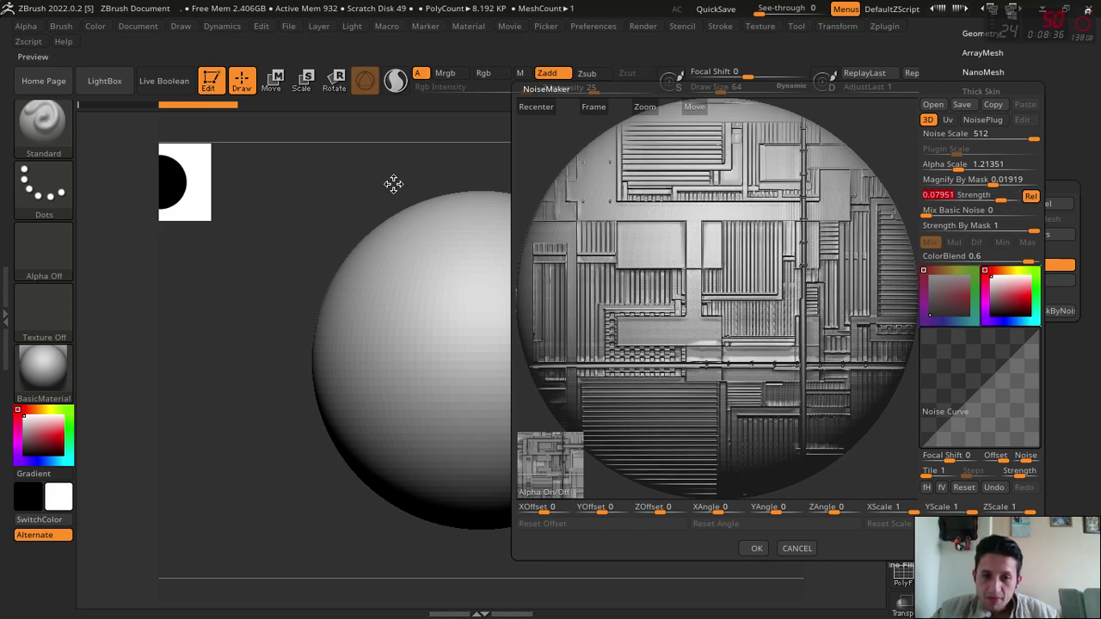
left_click_drag(704, 363, 860, 310)
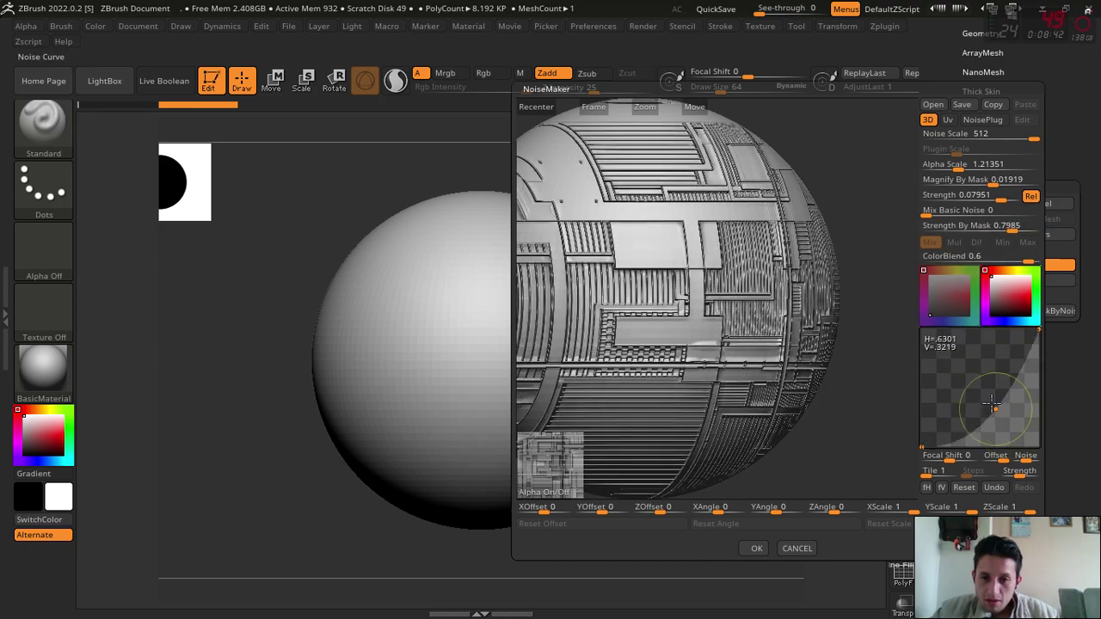
left_click_drag(773, 284, 879, 223)
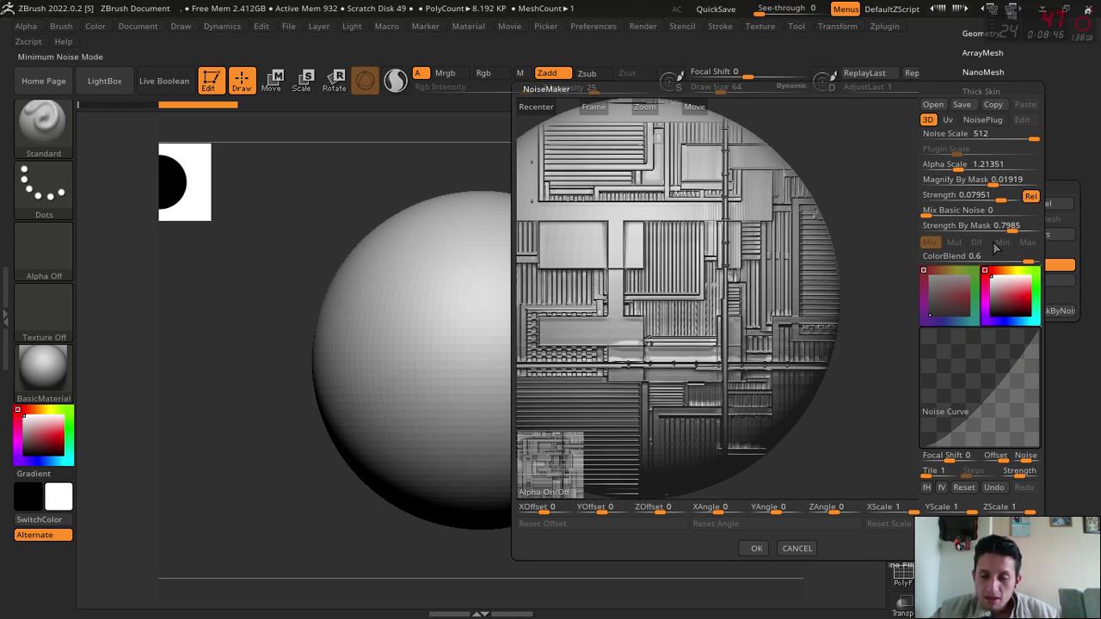
left_click(756, 548)
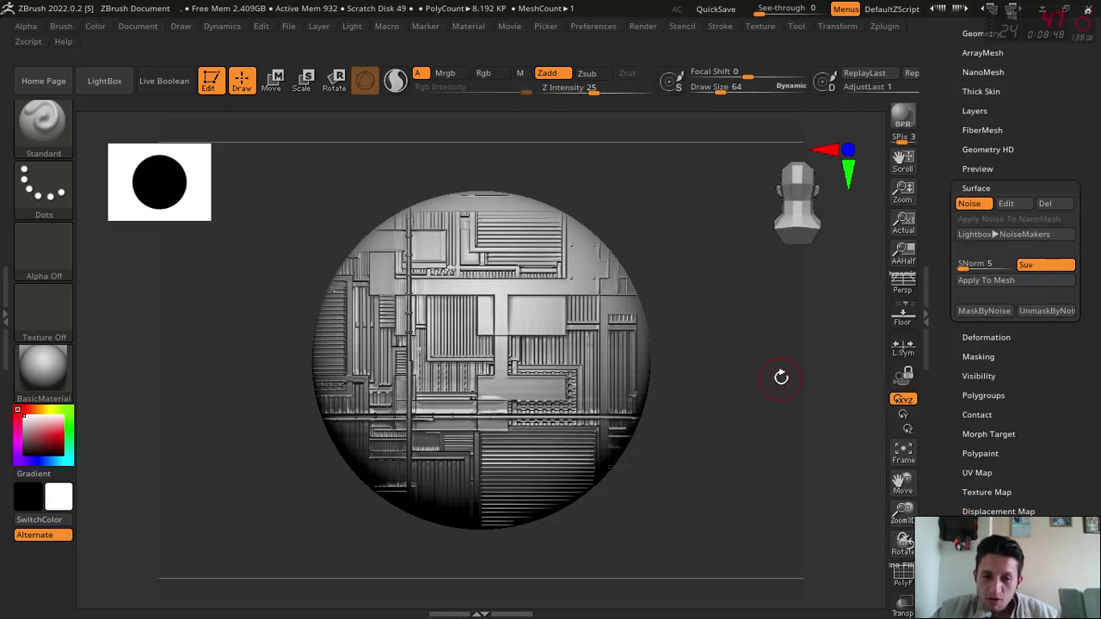
left_click(979, 281)
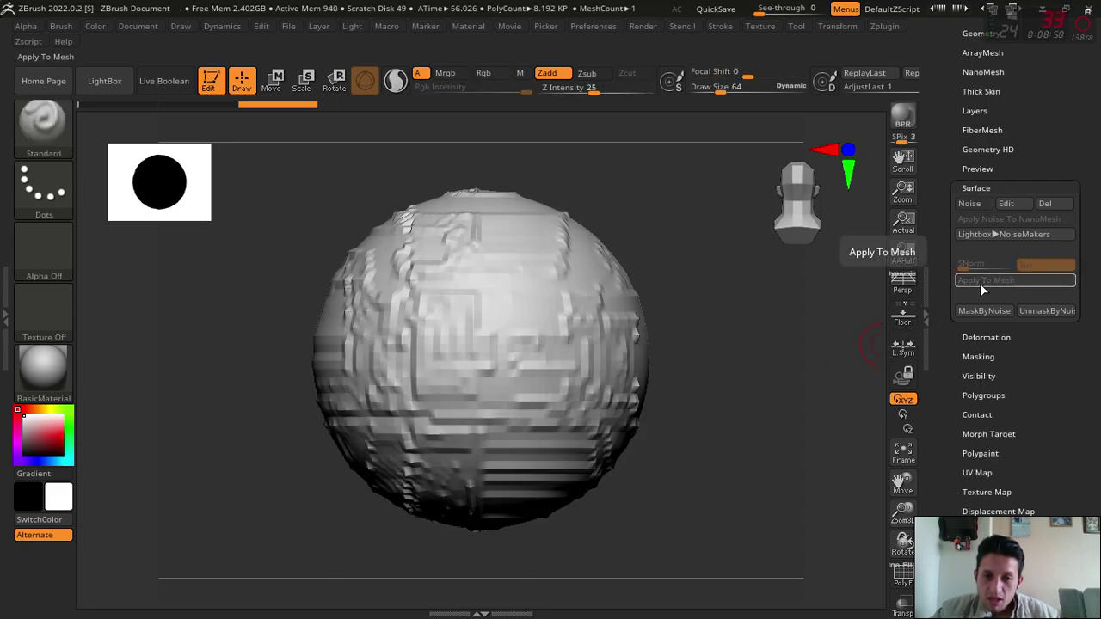
key("ctrl+z")
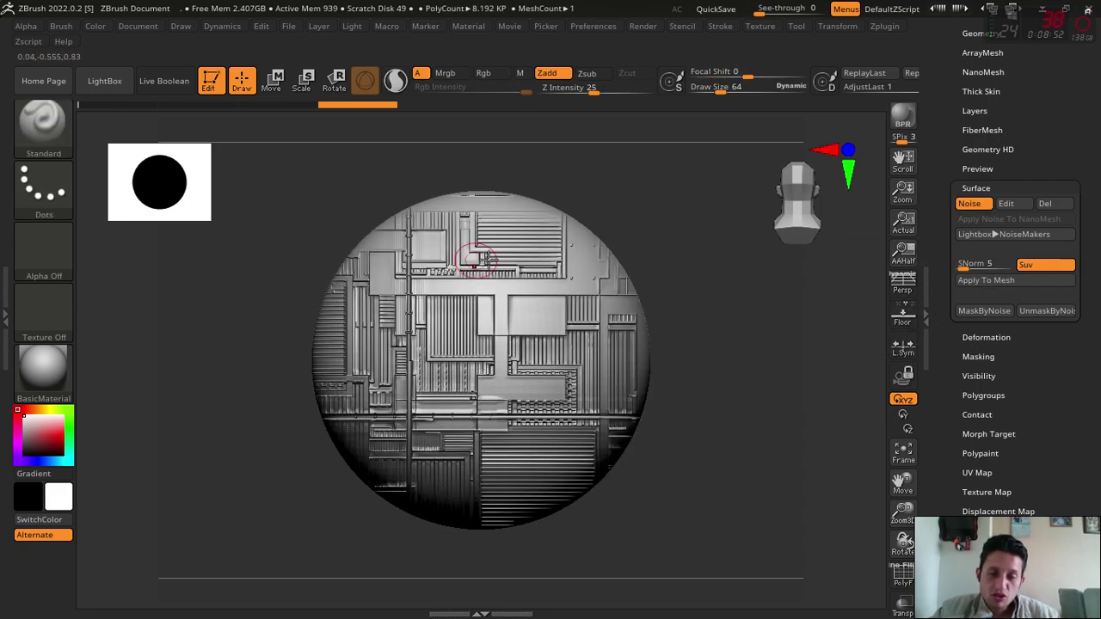
left_click_drag(481, 296, 733, 477)
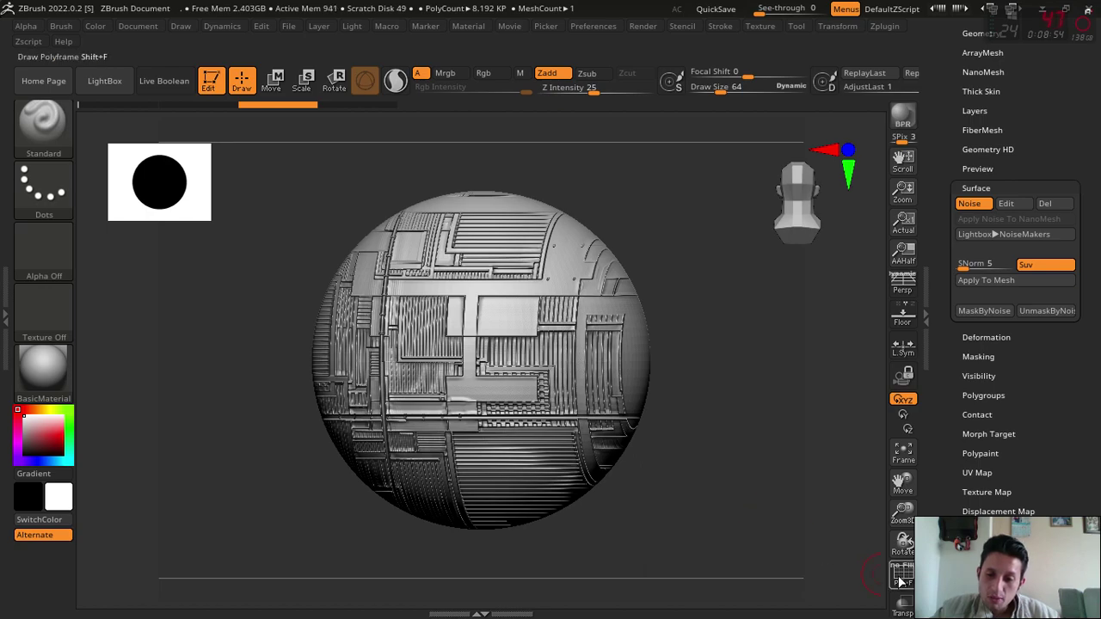
left_click(901, 580)
mouse_move(821, 468)
left_mouse_down()
mouse_move(860, 498)
mouse_move(746, 376)
mouse_move(755, 454)
mouse_move(870, 471)
left_mouse_up()
key("f")
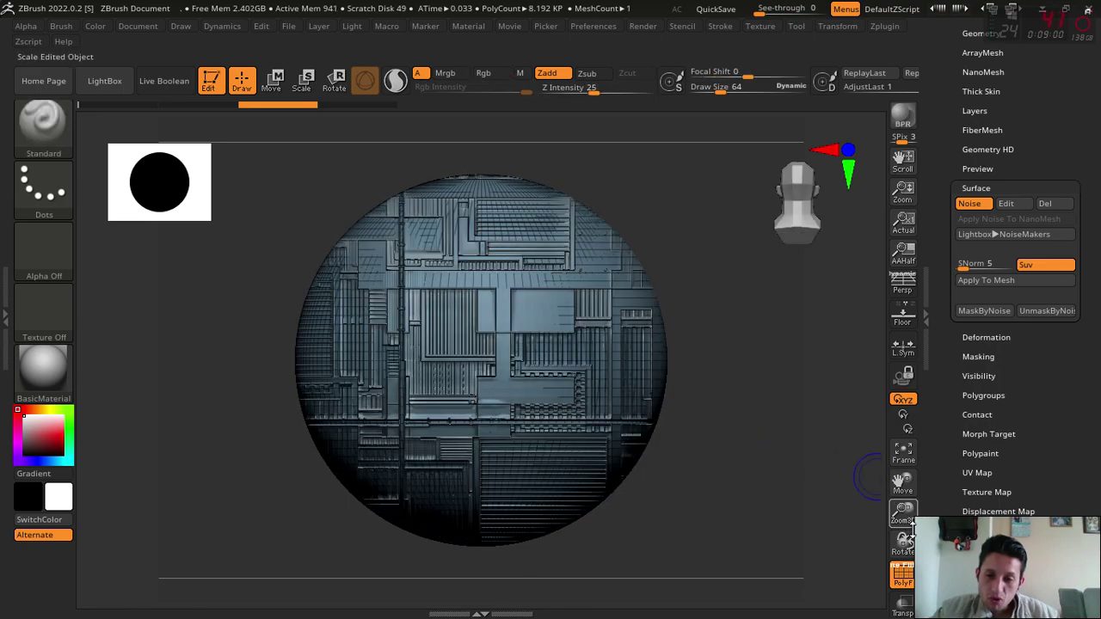
left_click(903, 576)
scroll(1014, 258, "up", 5)
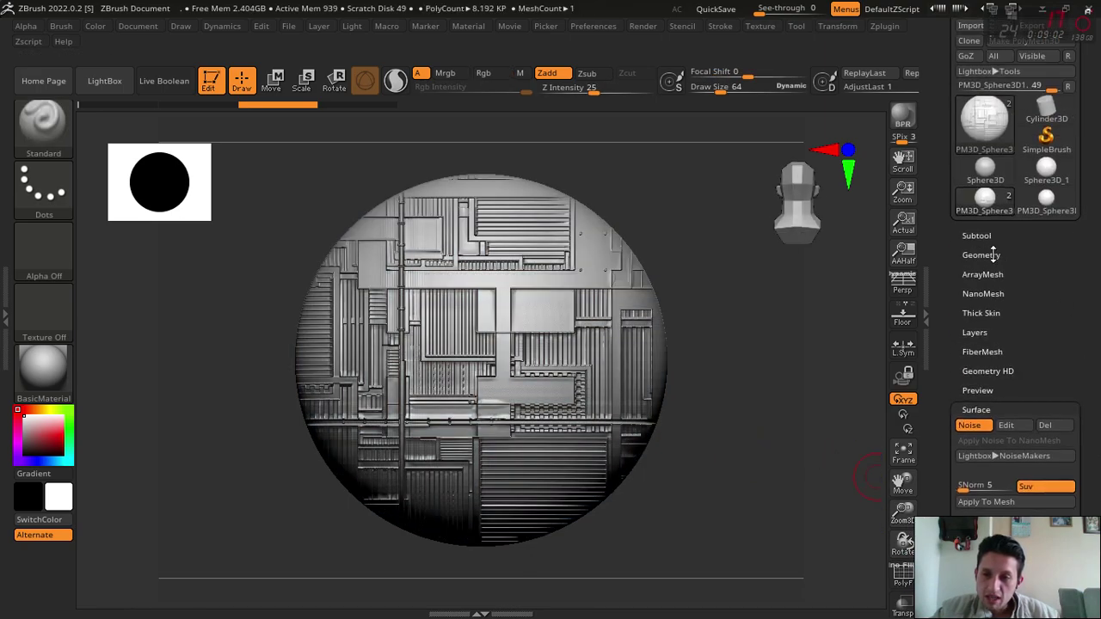
Divide the second sphere three times to reach 520.192 KP.
left_click(980, 255)
left_click(983, 362)
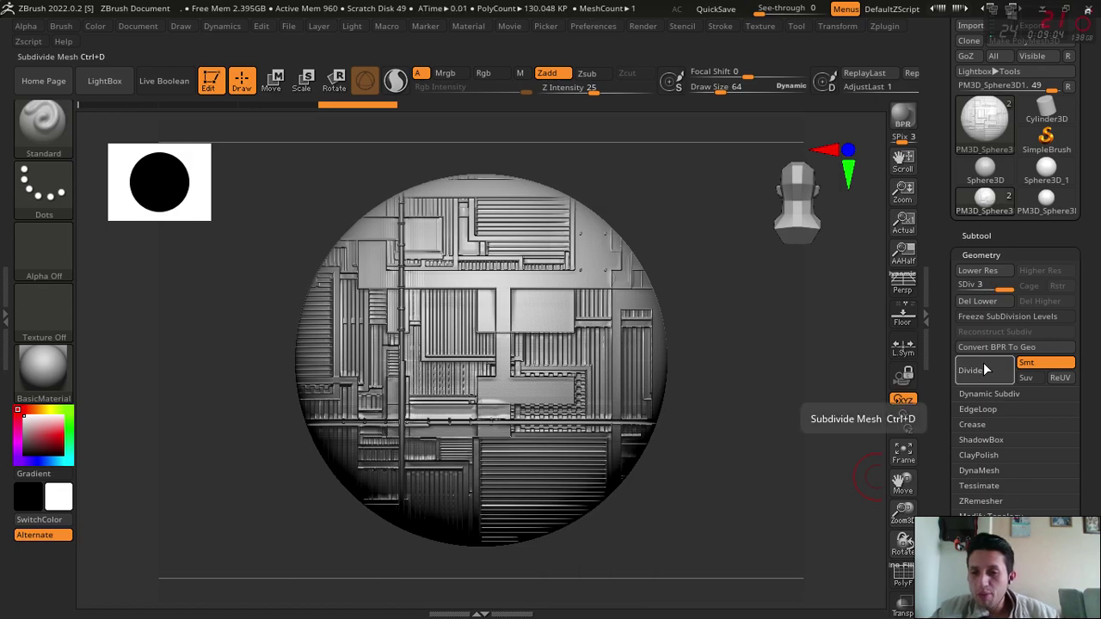
left_click(983, 362)
left_click(972, 375)
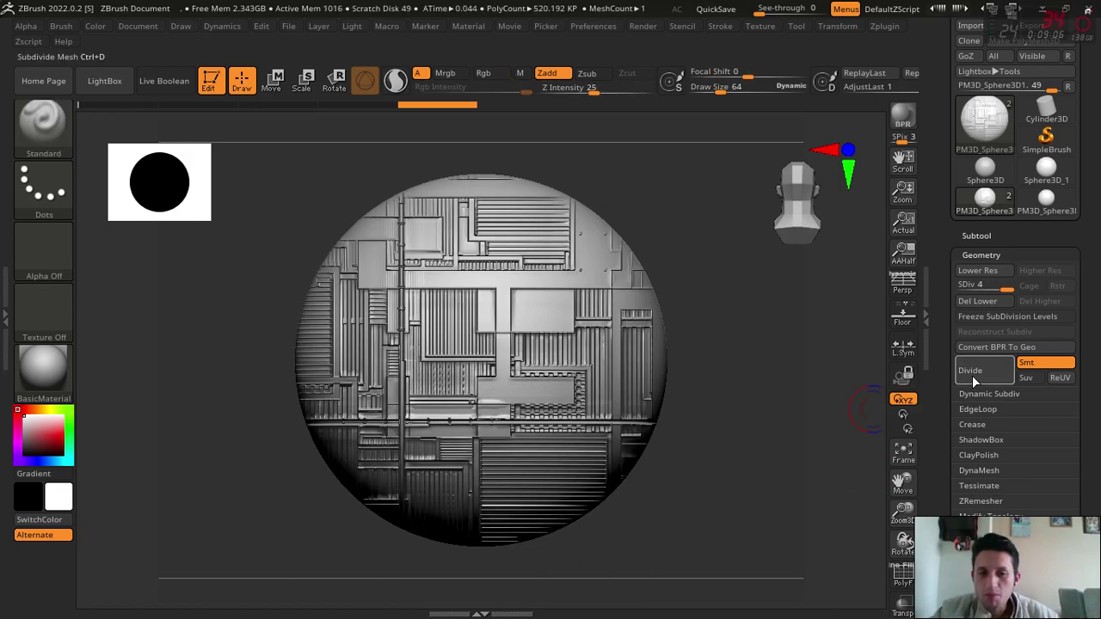
left_click_drag(901, 511, 902, 533)
mouse_move(825, 438)
left_mouse_down()
mouse_move(705, 433)
mouse_move(835, 387)
left_mouse_up()
Bake the current panel noise into the subdivided mesh with Apply To Mesh.
scroll(1098, 348, "down", 5)
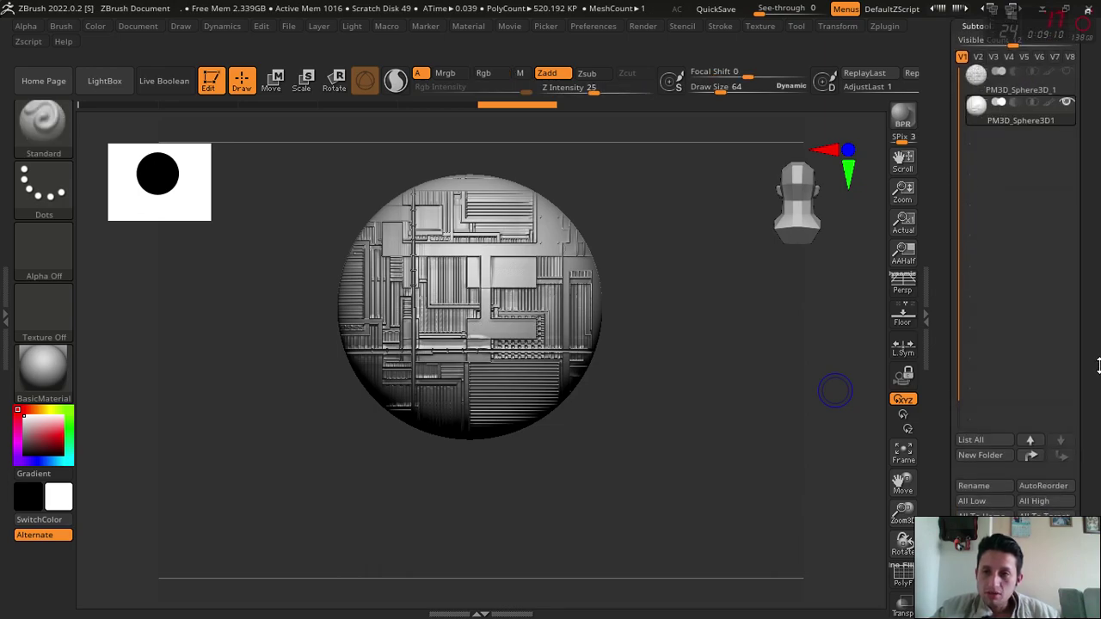
scroll(1098, 361, "down", 3)
scroll(1092, 383, "down", 3)
scroll(1085, 430, "down", 3)
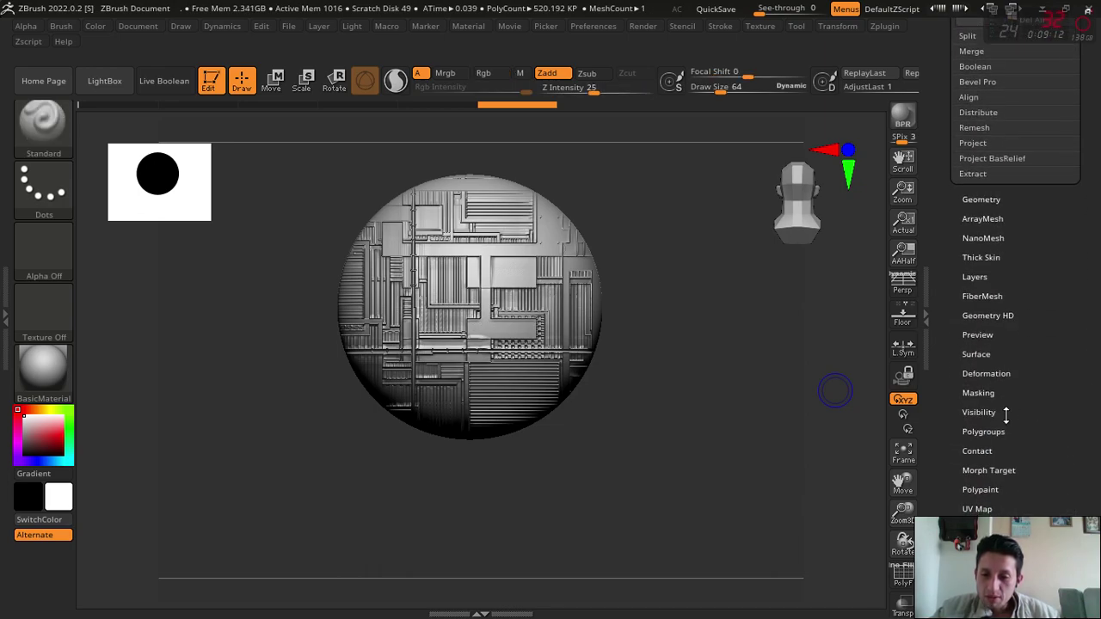
left_click(976, 352)
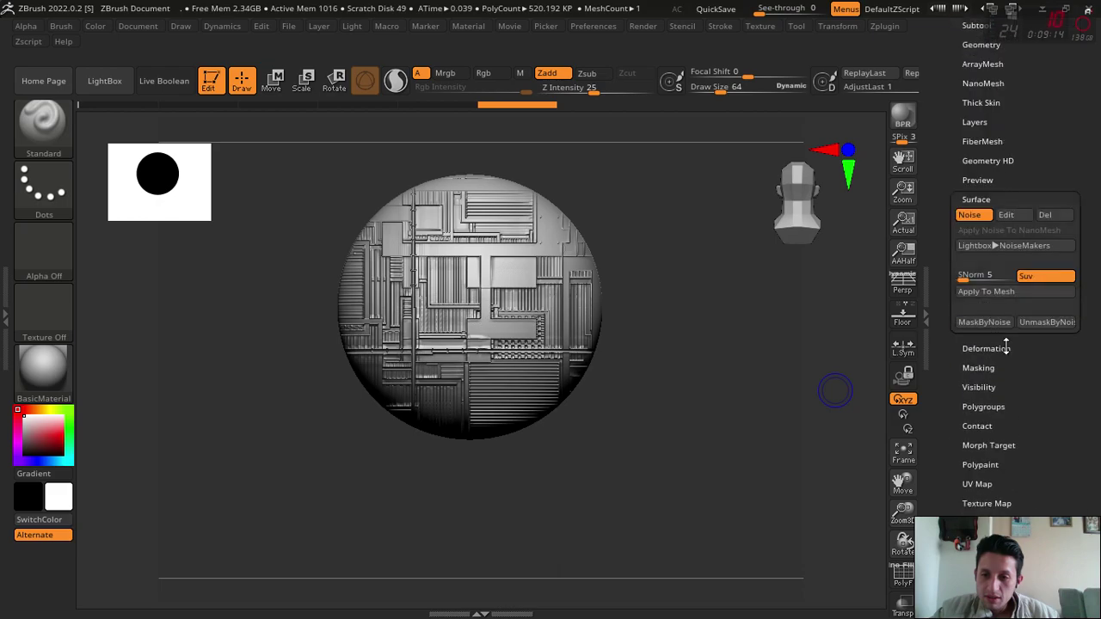
left_click(995, 295)
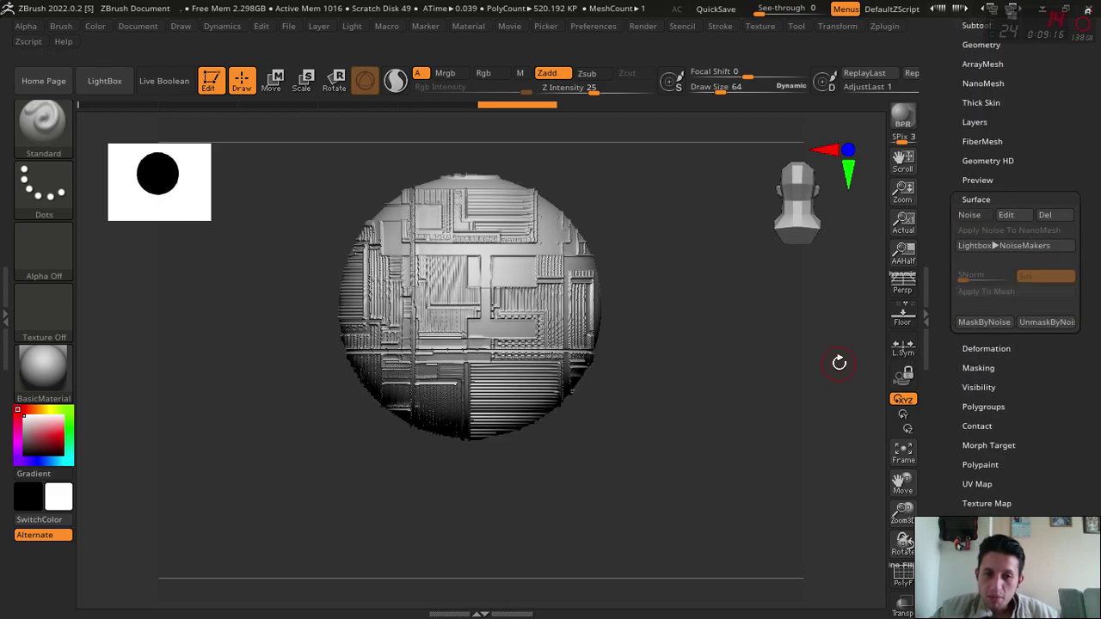
mouse_move(901, 510)
left_mouse_down()
mouse_move(848, 570)
mouse_move(849, 547)
left_mouse_up()
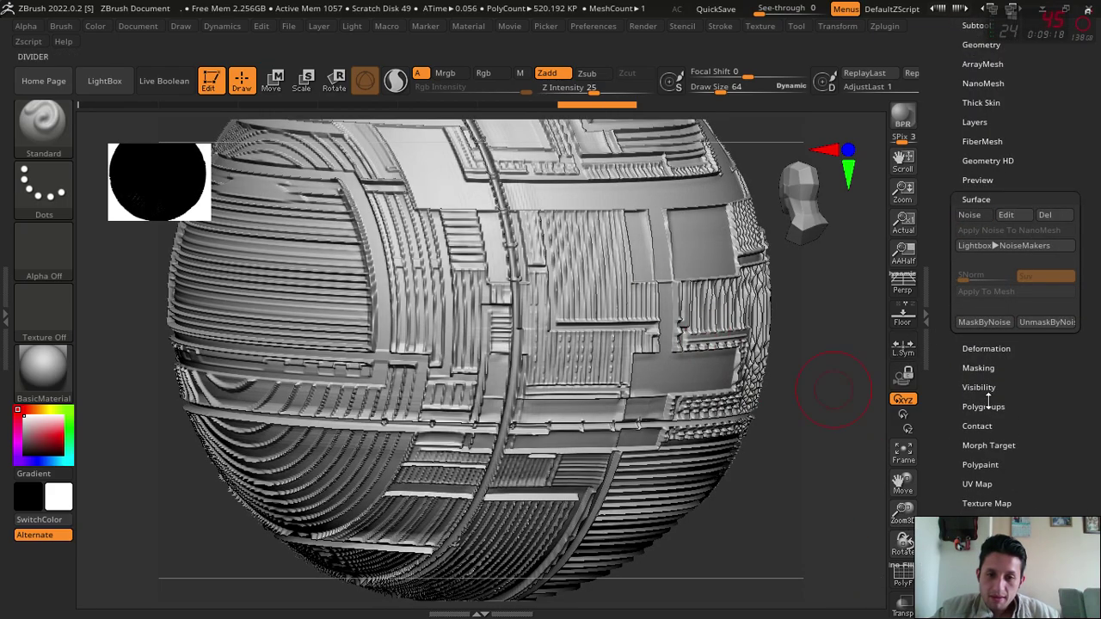
Raise the noise Strength to 0.13466 and bake it into the mesh again.
left_click(969, 215)
left_click(1012, 215)
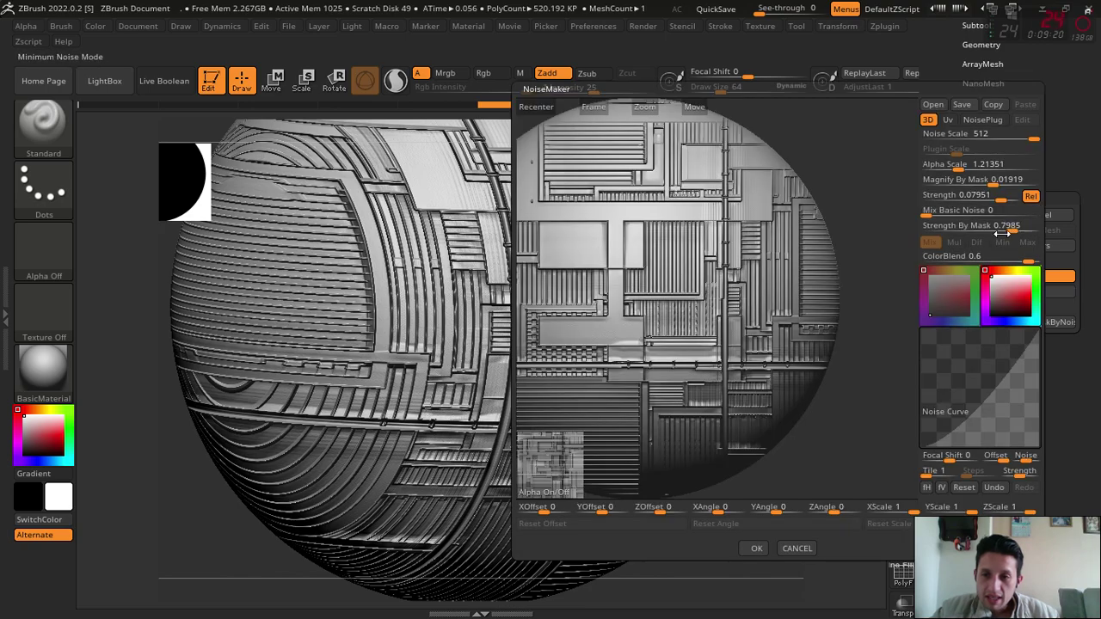
left_click_drag(1000, 204, 1006, 204)
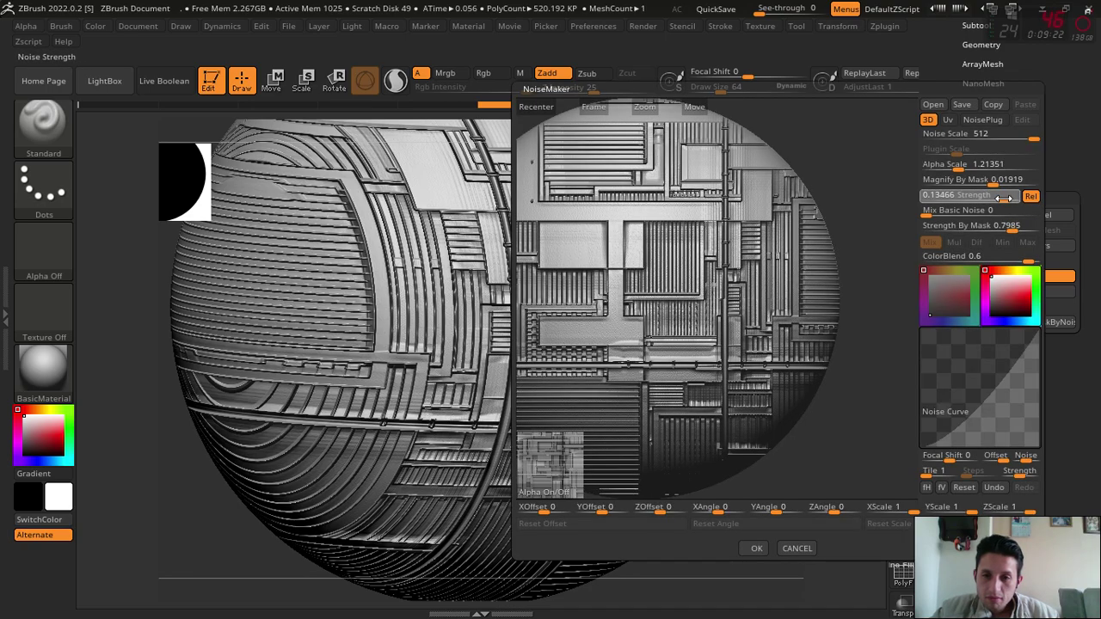
left_click(756, 548)
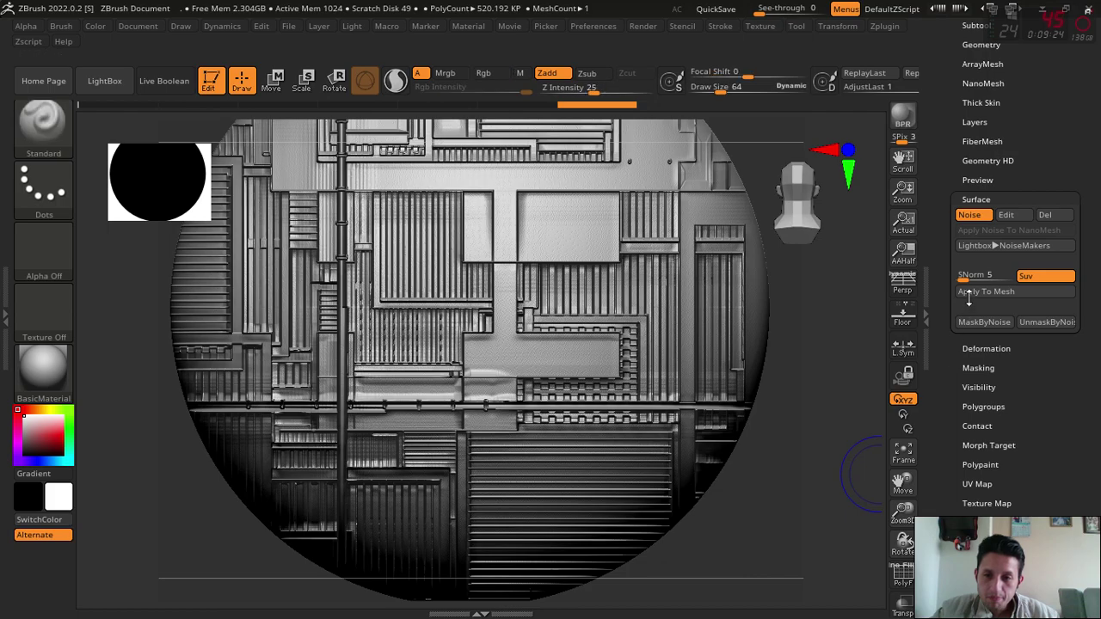
left_click(988, 297)
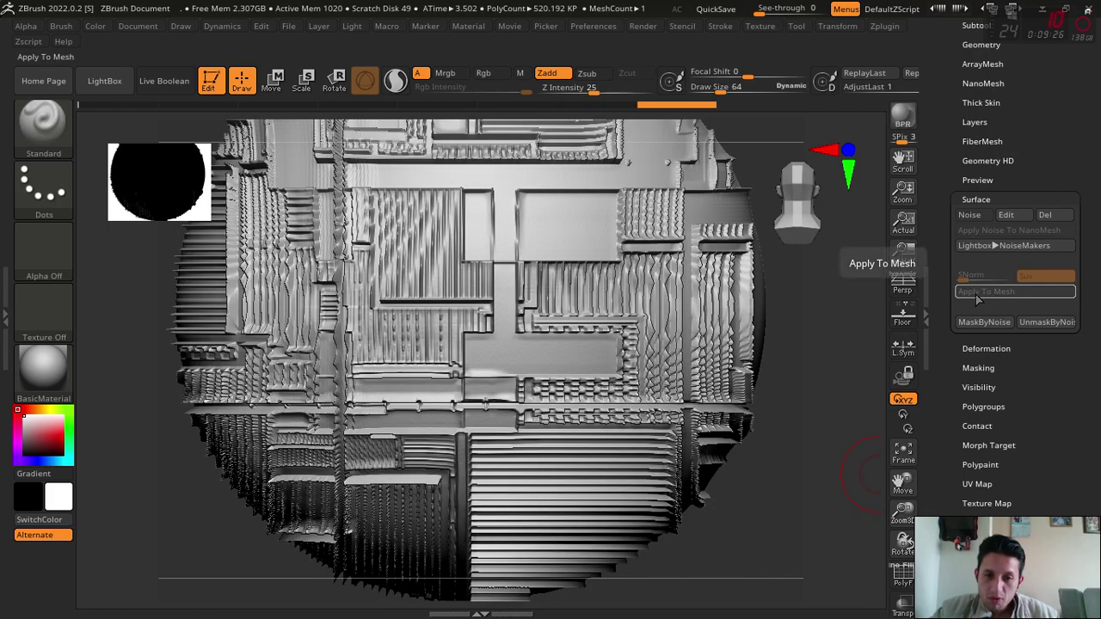
left_click_drag(909, 507, 910, 525)
left_click_drag(742, 393, 791, 401)
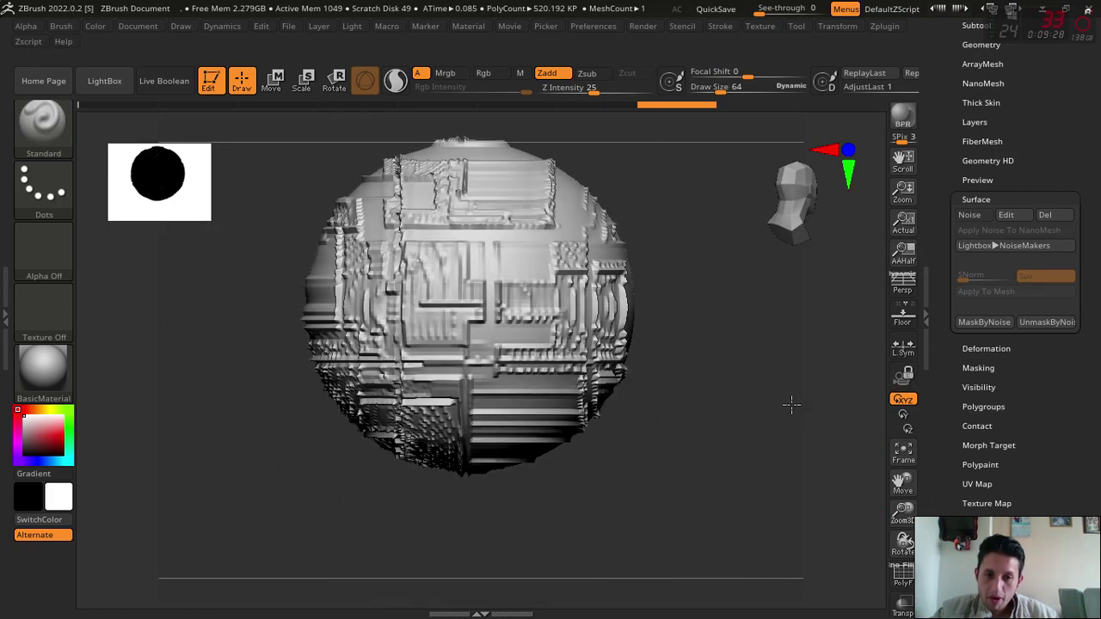
left_click_drag(908, 488, 544, 134)
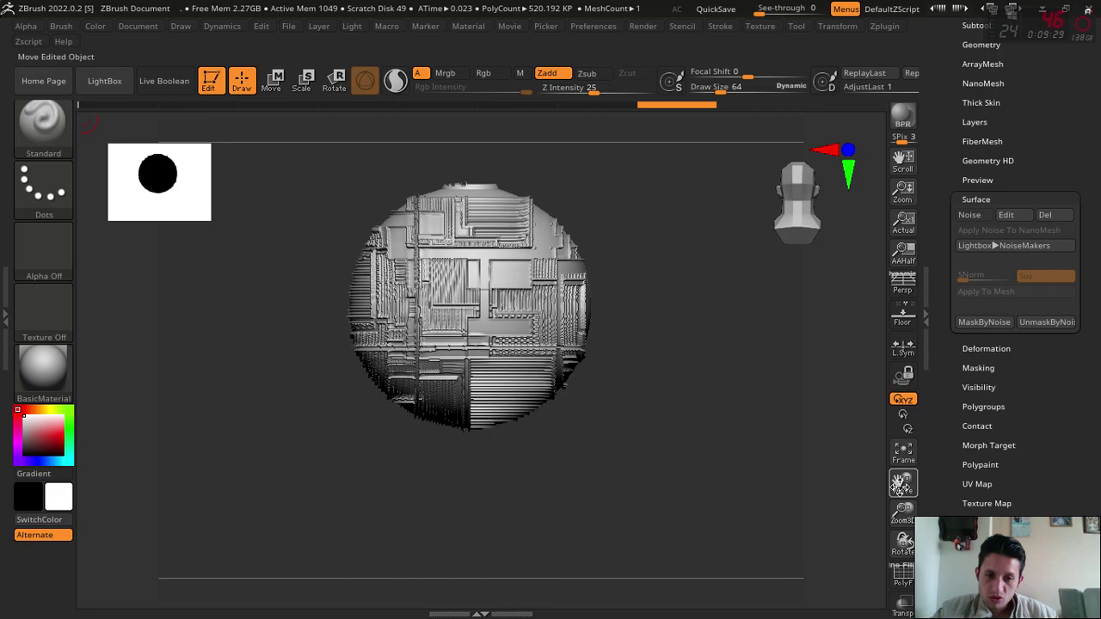
Move the new sphere right, unhide PM3D_Sphere3D_1, and slide it left beside it.
left_click(280, 86)
left_click_drag(633, 344, 849, 350)
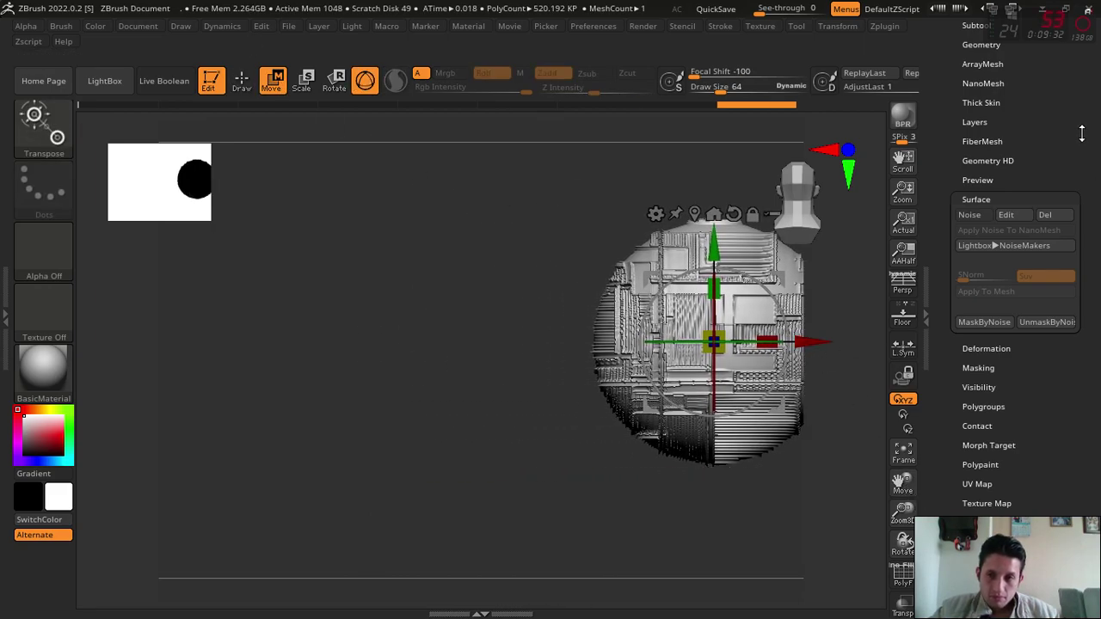
left_click_drag(1081, 133, 1083, 204)
left_click(1011, 181)
left_click(1066, 72)
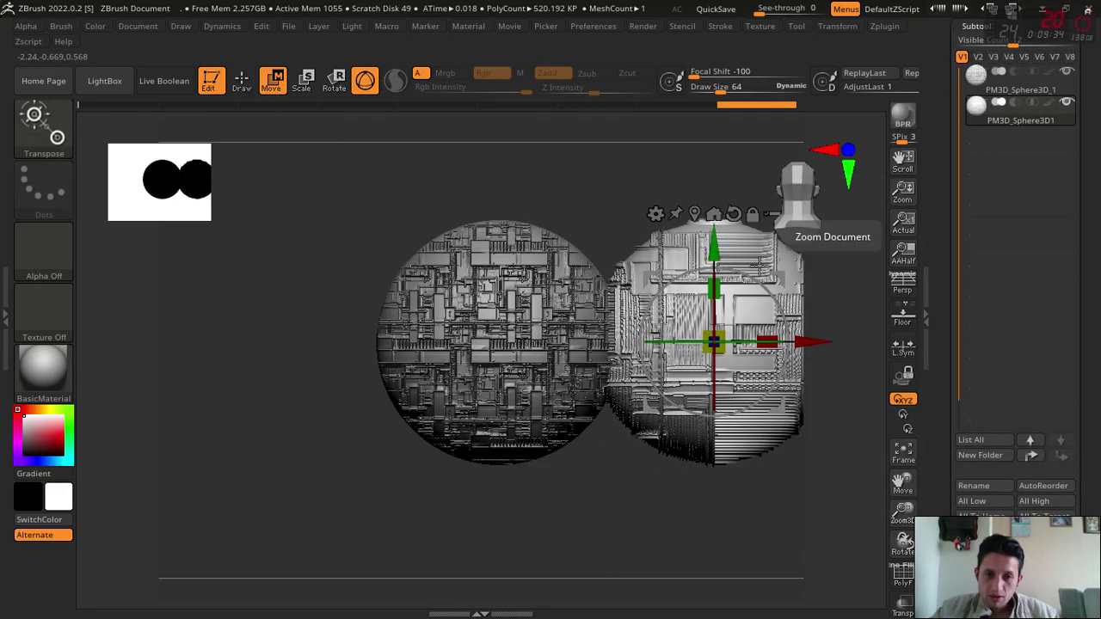
left_click(1022, 92)
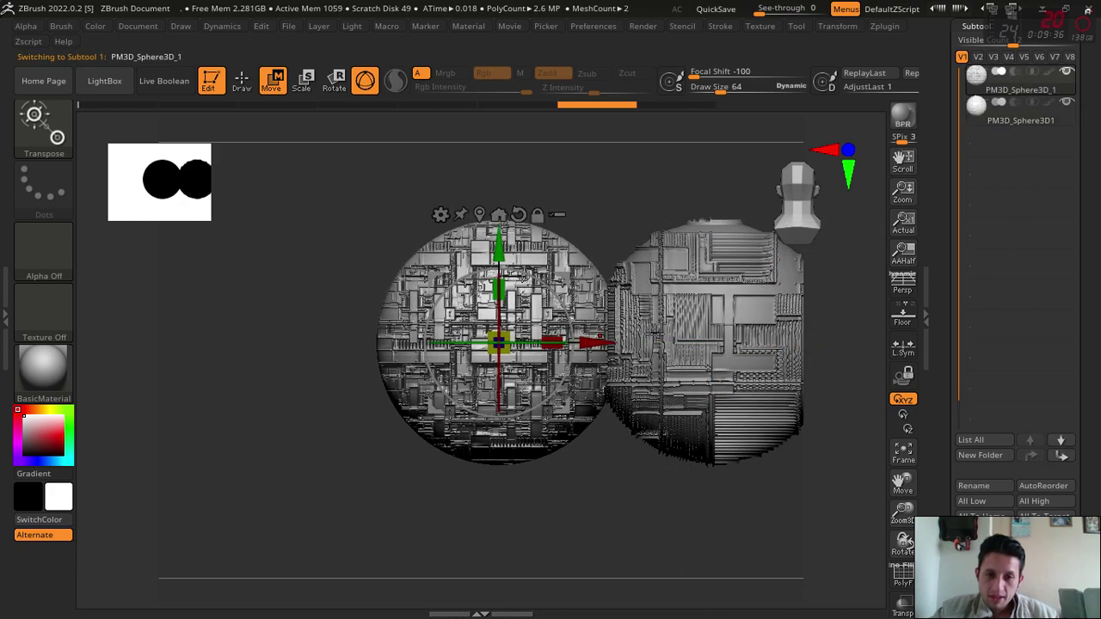
left_click_drag(587, 342, 484, 343)
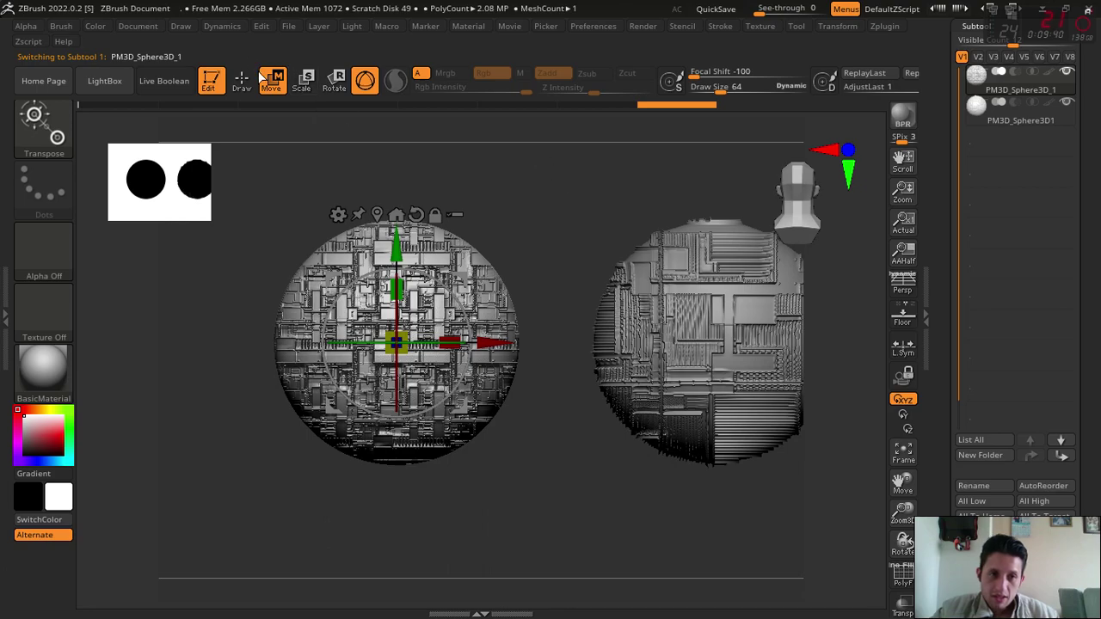
key("q")
left_click(902, 427)
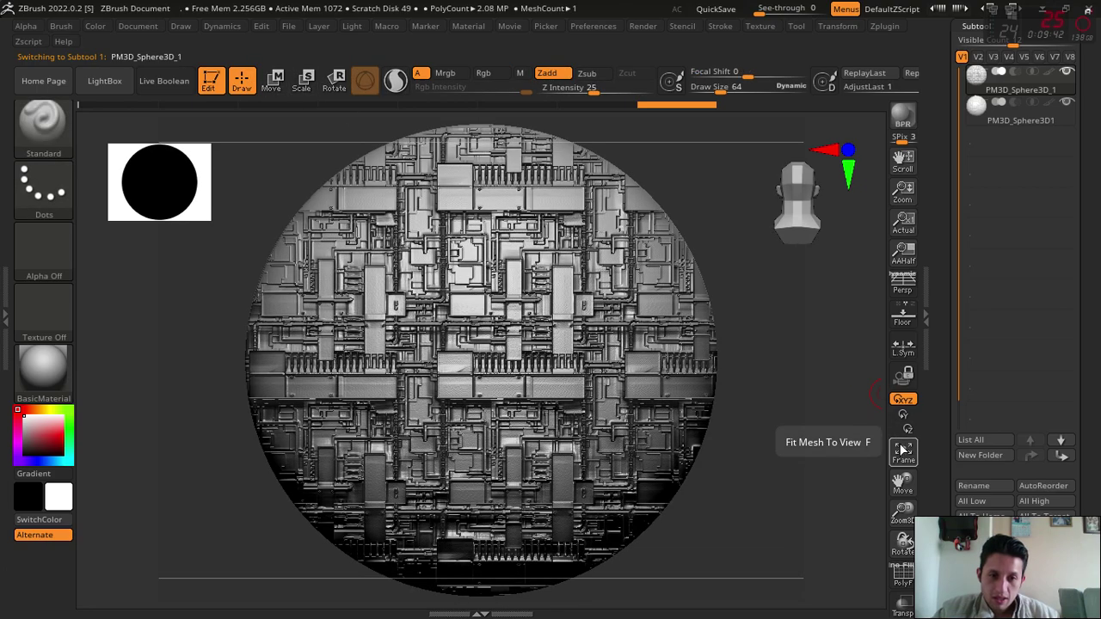
Slide the left sphere along X with the Transpose gizmo until it sits apart from the right one.
left_click(271, 80)
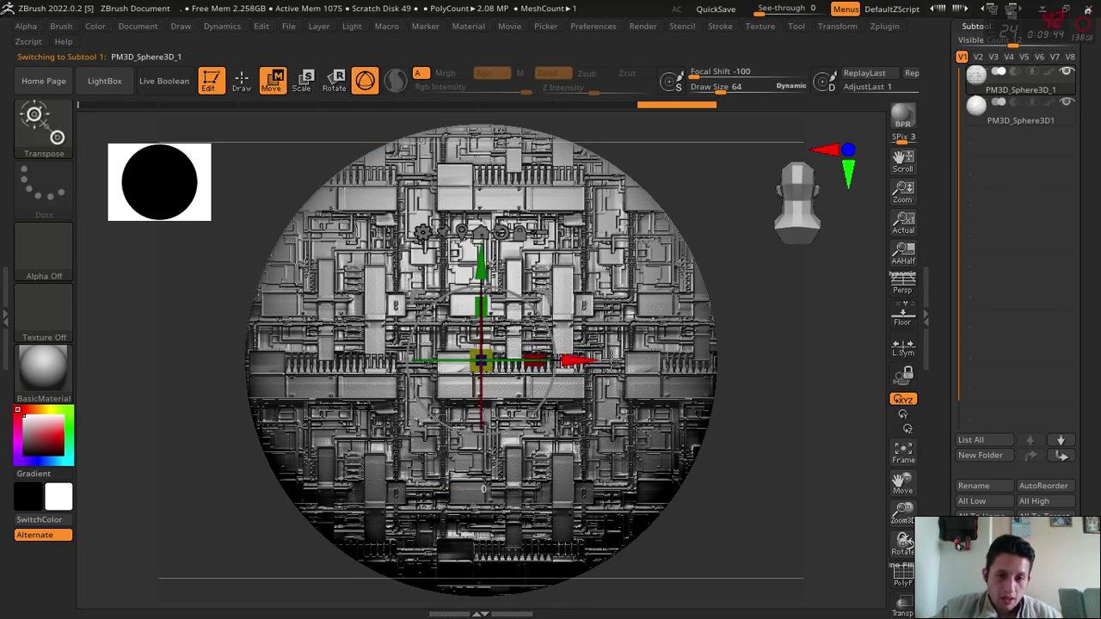
scroll(1086, 256, "down", 5)
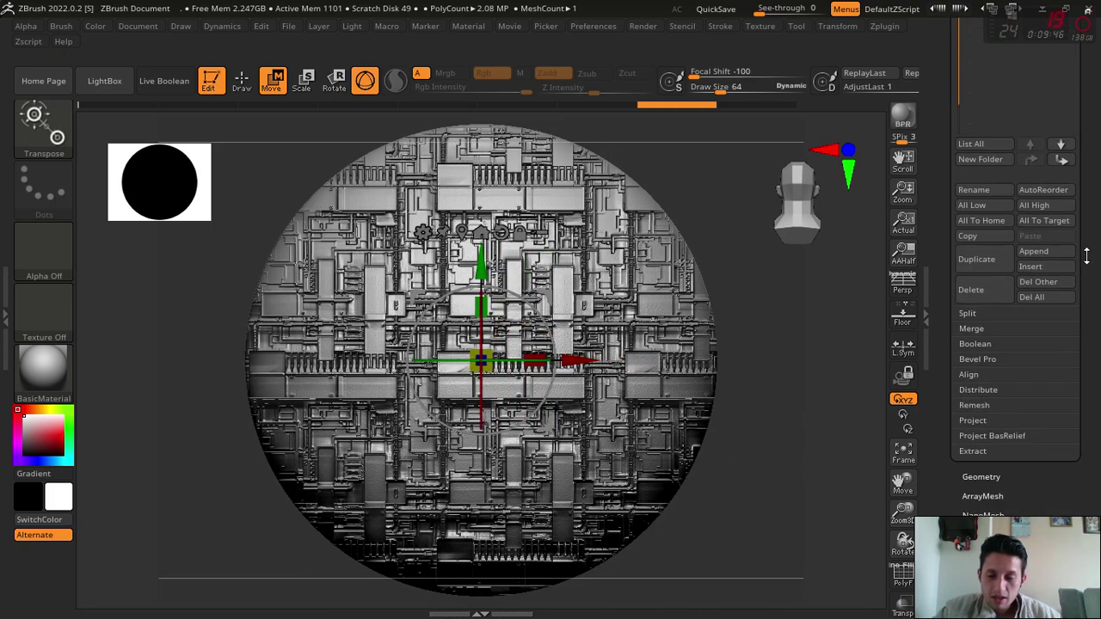
scroll(1086, 256, "down", 3)
scroll(1082, 391, "down", 3)
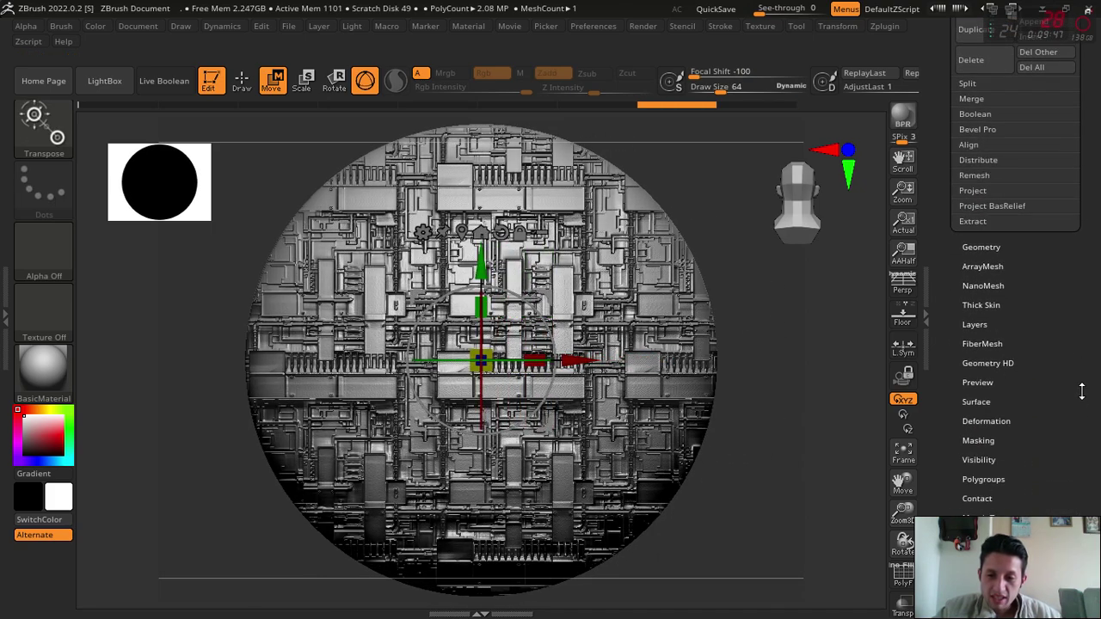
left_click(980, 402)
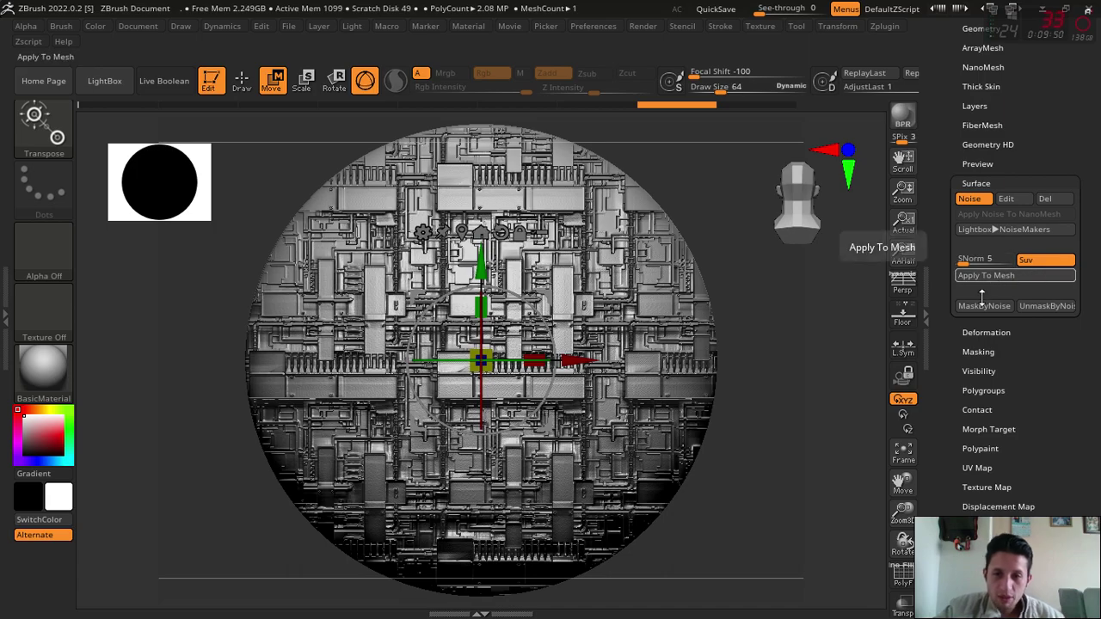
mouse_move(588, 346)
left_mouse_down()
mouse_move(484, 371)
mouse_move(570, 383)
left_mouse_up()
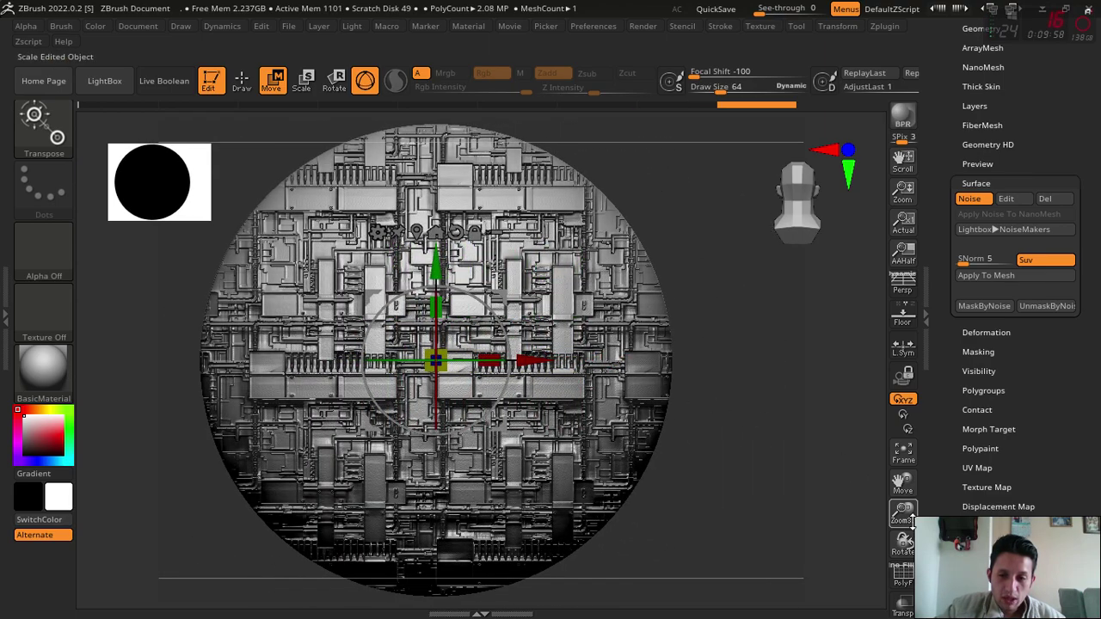
left_click_drag(913, 520, 622, 328)
left_click_drag(491, 321, 393, 323)
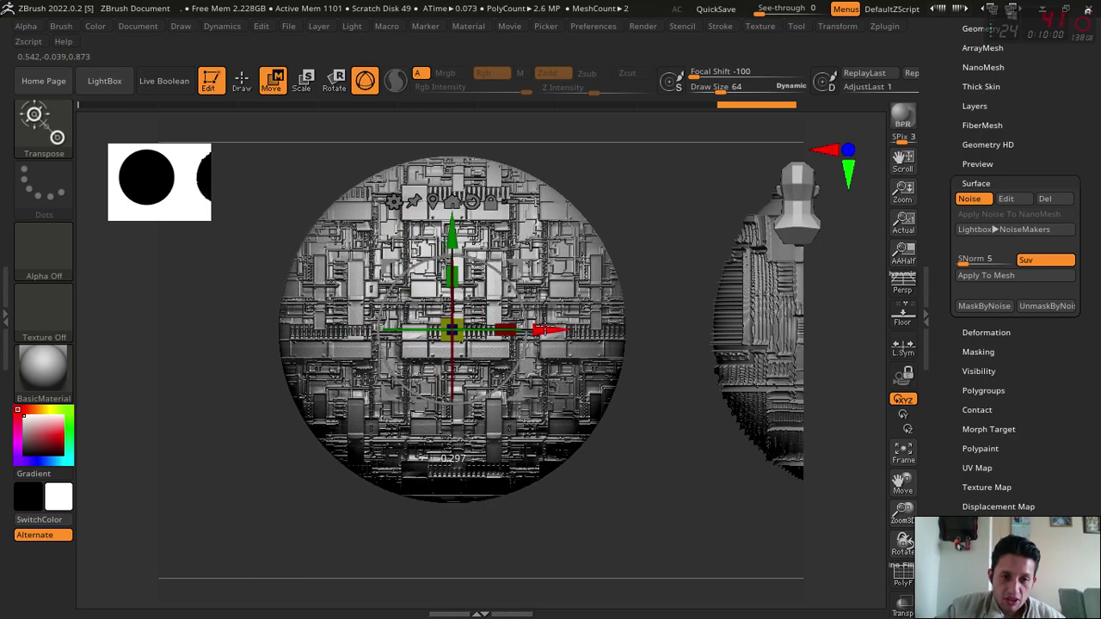
mouse_move(571, 323)
left_mouse_down()
mouse_move(370, 324)
mouse_move(628, 324)
mouse_move(430, 324)
mouse_move(555, 324)
left_mouse_up()
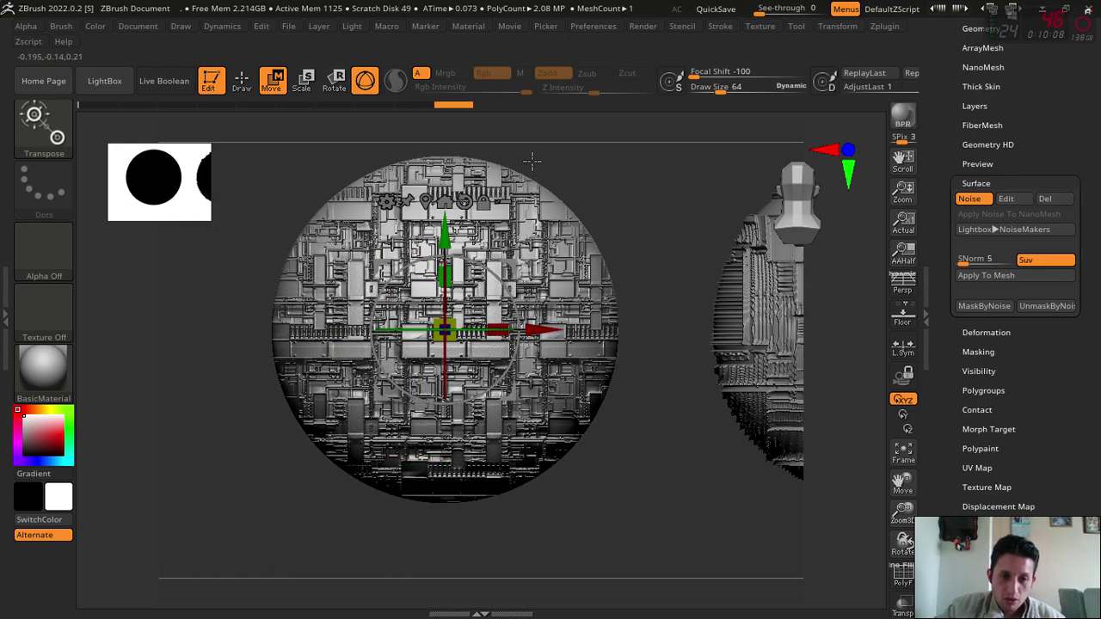
mouse_move(535, 329)
left_mouse_down()
mouse_move(625, 329)
mouse_move(436, 330)
mouse_move(633, 334)
mouse_move(386, 334)
mouse_move(507, 332)
left_mouse_up()
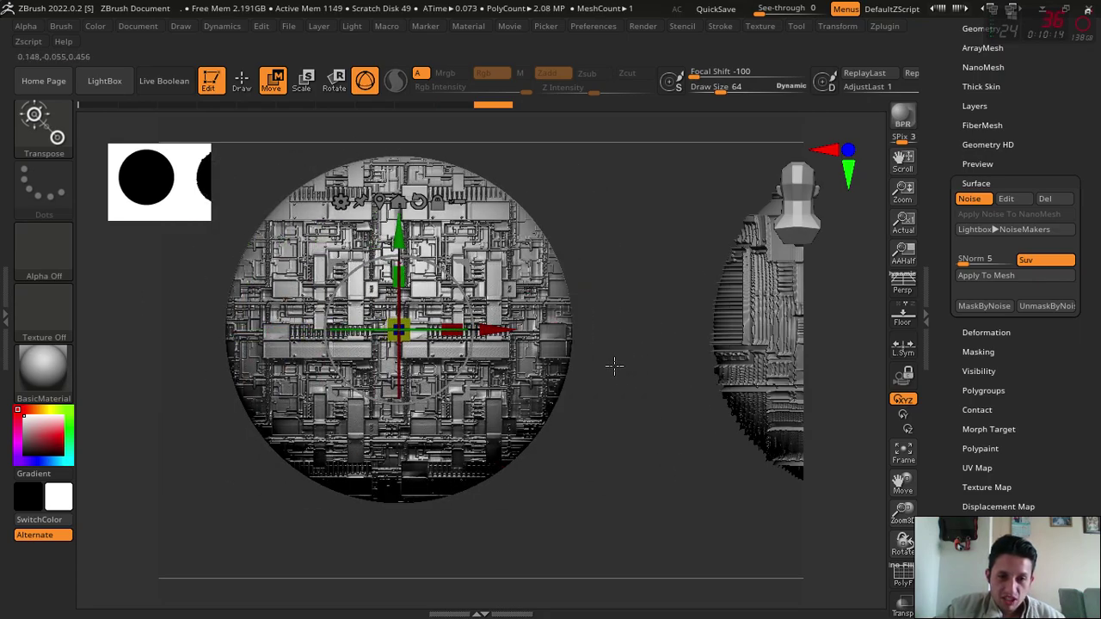
mouse_move(870, 469)
left_mouse_down()
mouse_move(831, 499)
mouse_move(769, 503)
left_mouse_up()
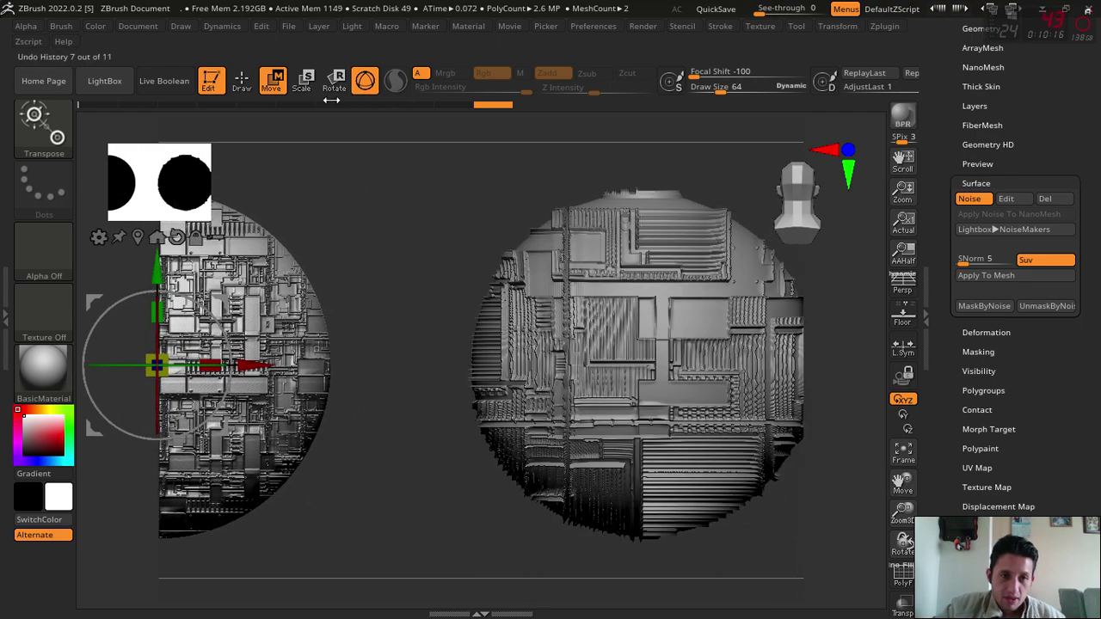
Select the right sphere subtool and slide it along X with the Move gizmo.
left_click(242, 82)
left_click(637, 322, "alt")
key("w")
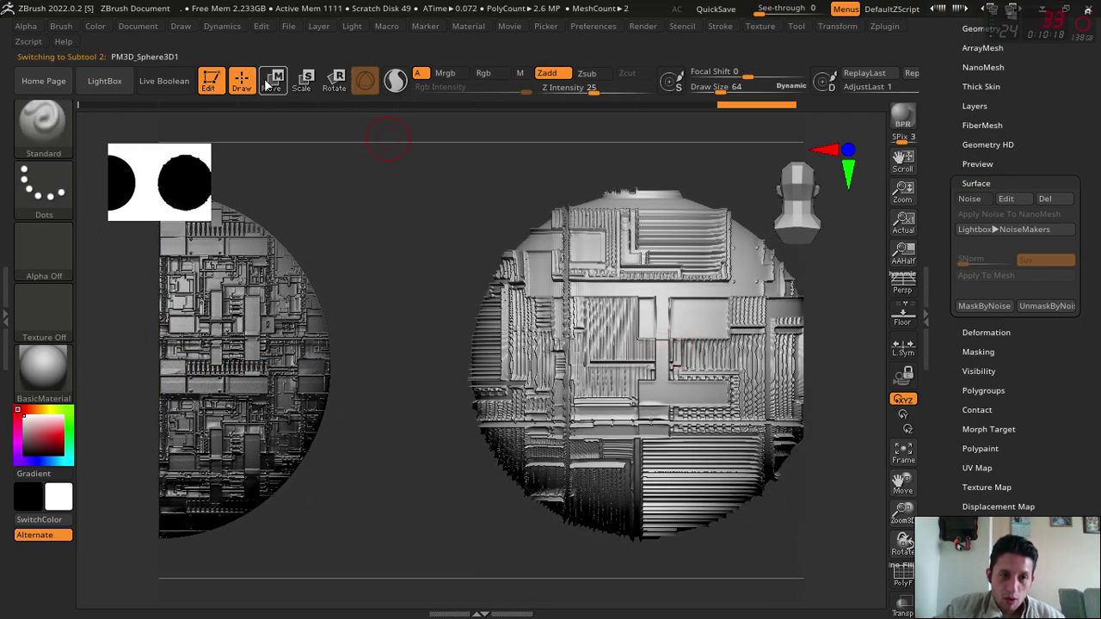
left_click_drag(664, 349, 643, 350)
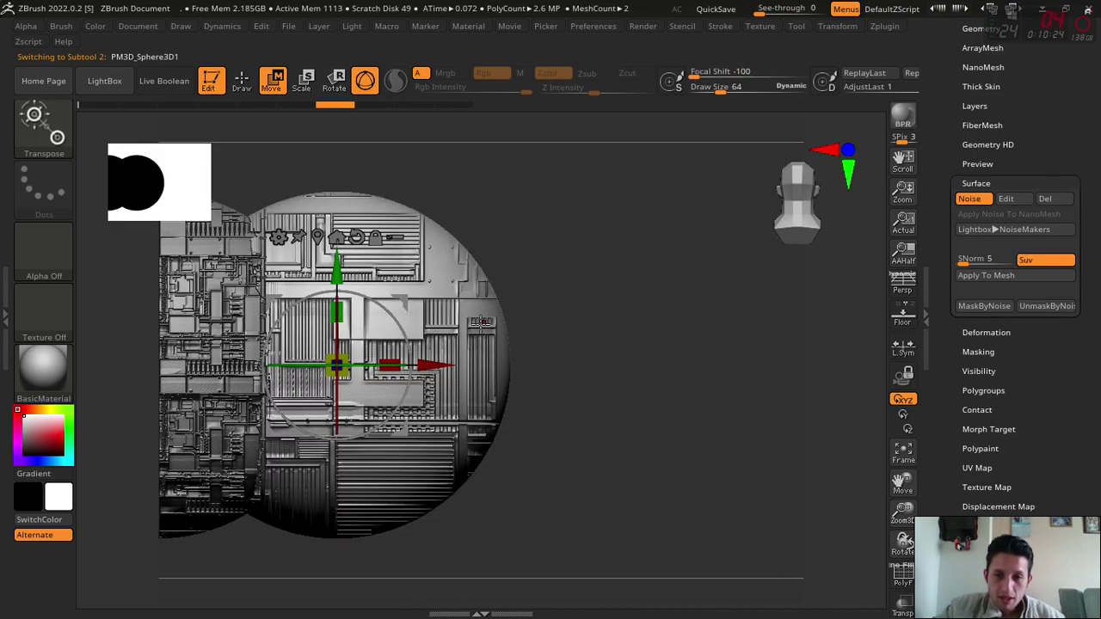
mouse_move(414, 366)
left_mouse_down()
mouse_move(561, 373)
mouse_move(316, 373)
mouse_move(716, 365)
mouse_move(620, 365)
mouse_move(670, 368)
left_mouse_up()
key("q")
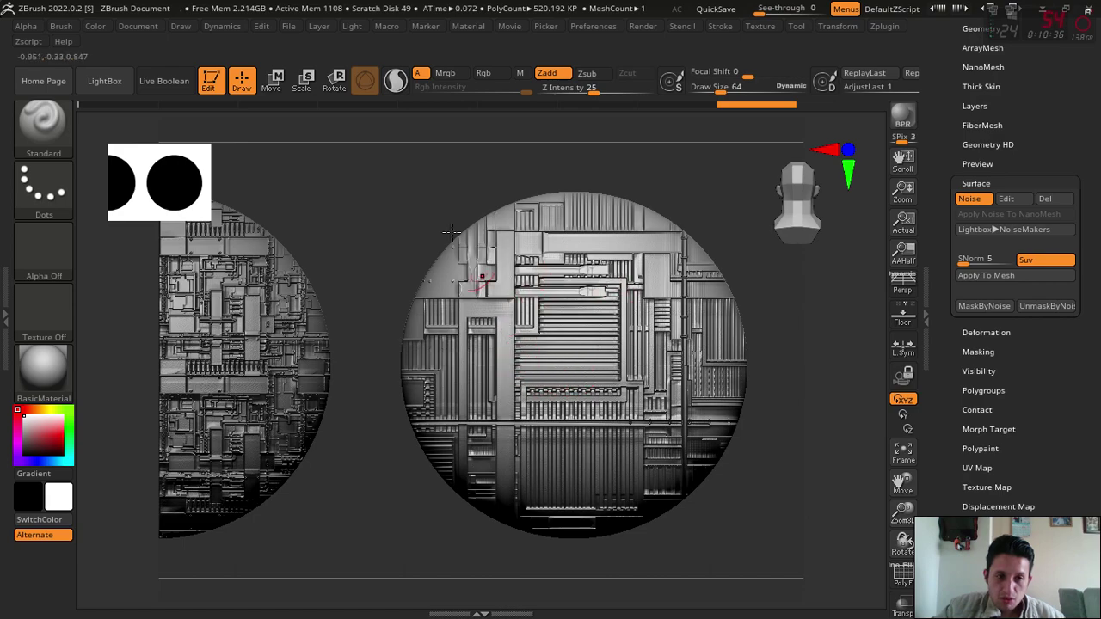
Shift the right sphere further right and bake its panel noise with Apply To Mesh.
left_click(275, 80)
mouse_move(662, 363)
left_mouse_down()
mouse_move(755, 365)
mouse_move(679, 365)
mouse_move(693, 365)
left_mouse_up()
left_click(1033, 277)
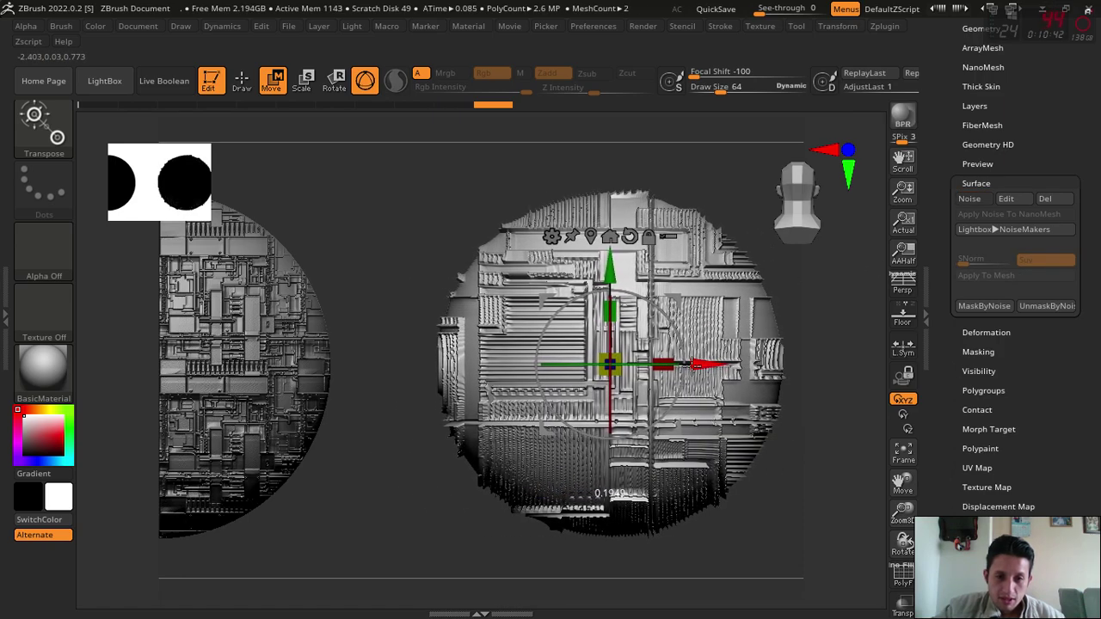
left_click_drag(902, 481, 1006, 490)
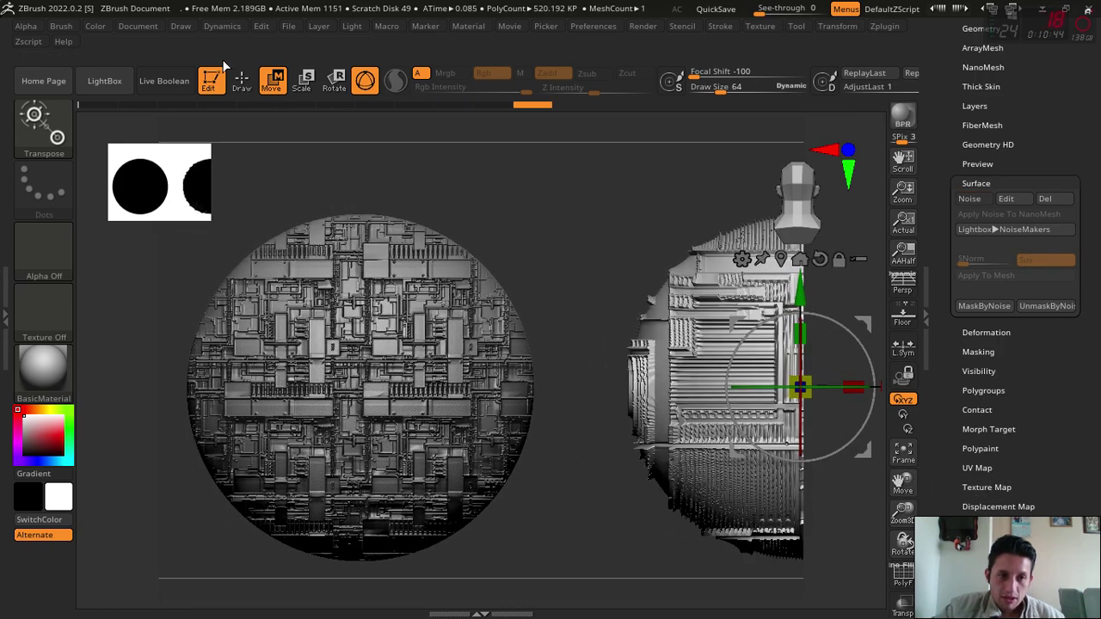
key("q")
Select the left sphere and nudge it along X.
left_click(351, 409, "alt")
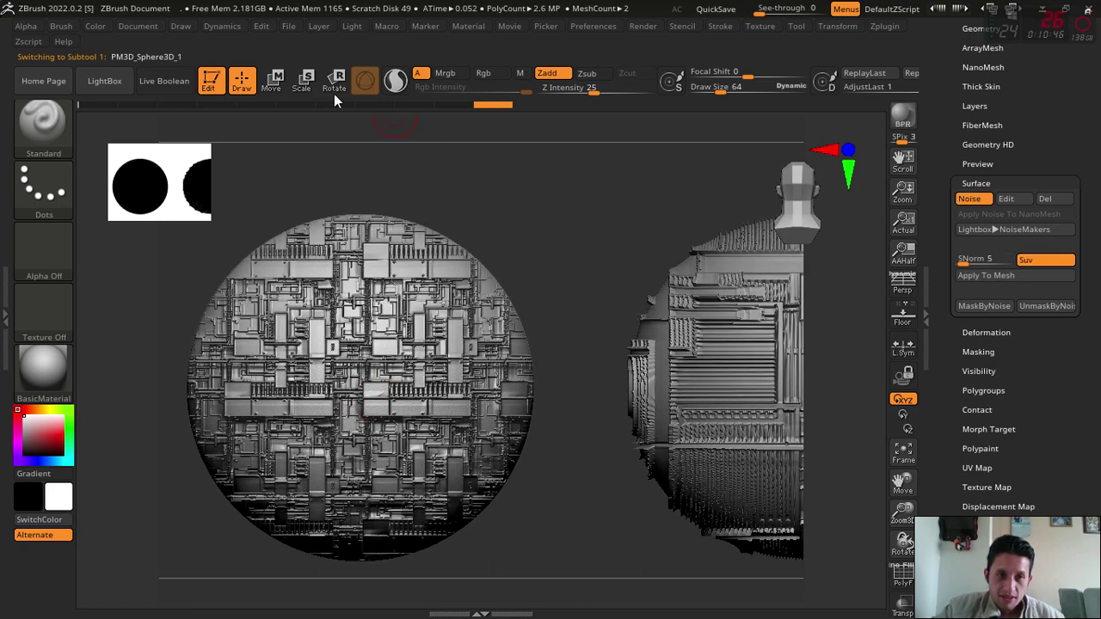
key("w")
mouse_move(469, 389)
left_mouse_down()
mouse_move(557, 389)
mouse_move(362, 389)
mouse_move(528, 387)
left_mouse_up()
left_click(242, 80)
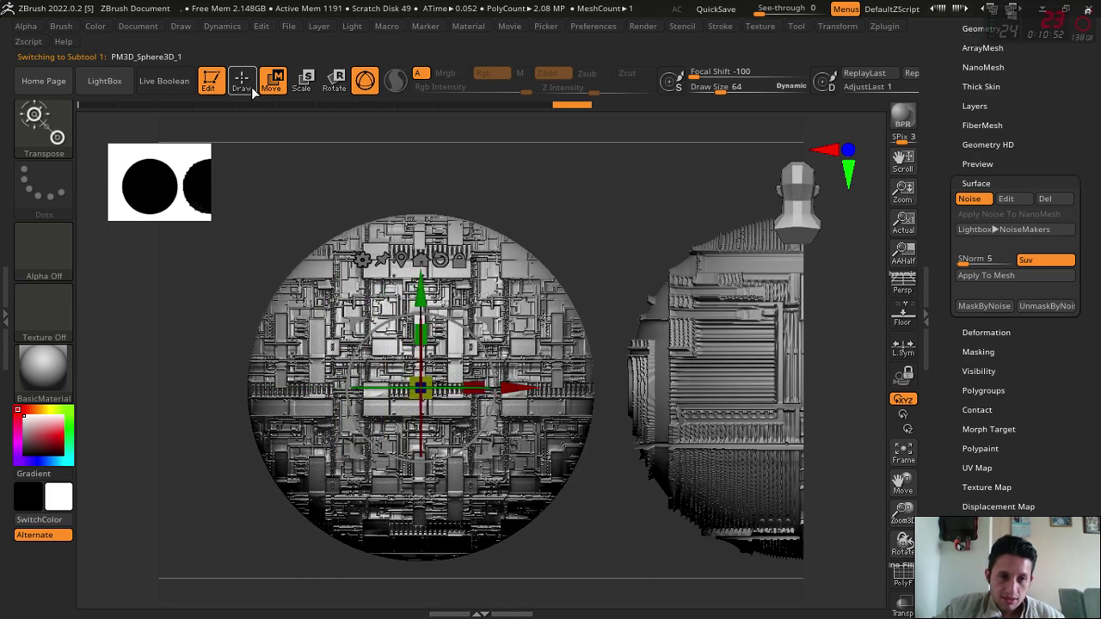
Bake the left sphere's noise and slide it further left along X.
left_click(986, 274)
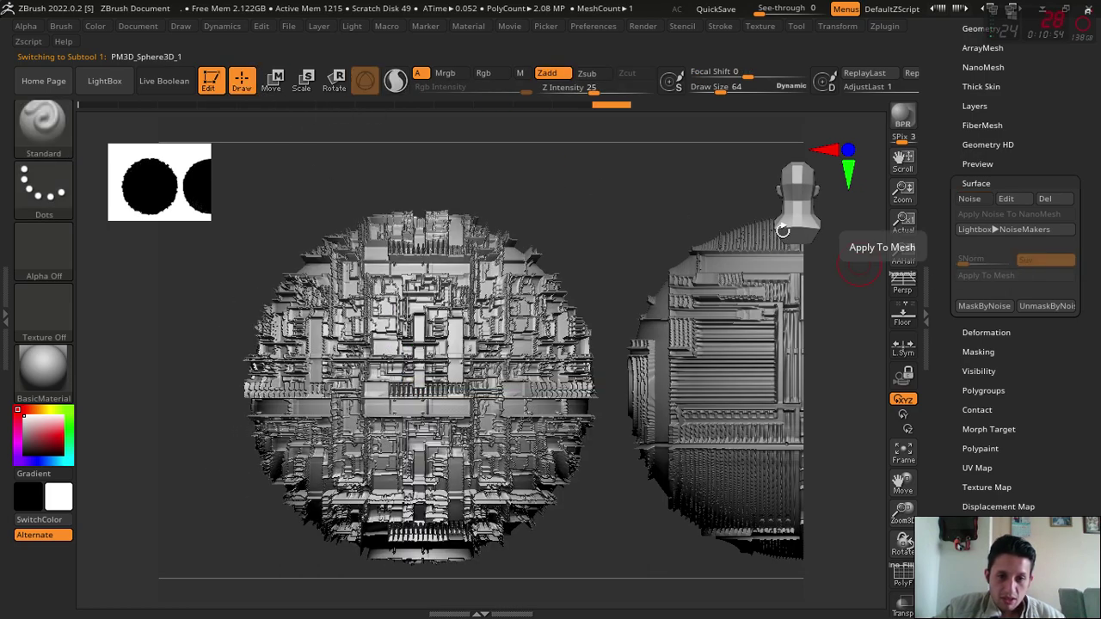
left_click(271, 80)
left_click_drag(514, 387, 422, 387)
mouse_move(582, 209)
left_mouse_down()
mouse_move(668, 214)
mouse_move(511, 206)
mouse_move(572, 223)
mouse_move(563, 235)
left_mouse_up()
Undo the strong bake, lower the NoiseMaker Strength, and re-bake the subtler noise.
key("ctrl")
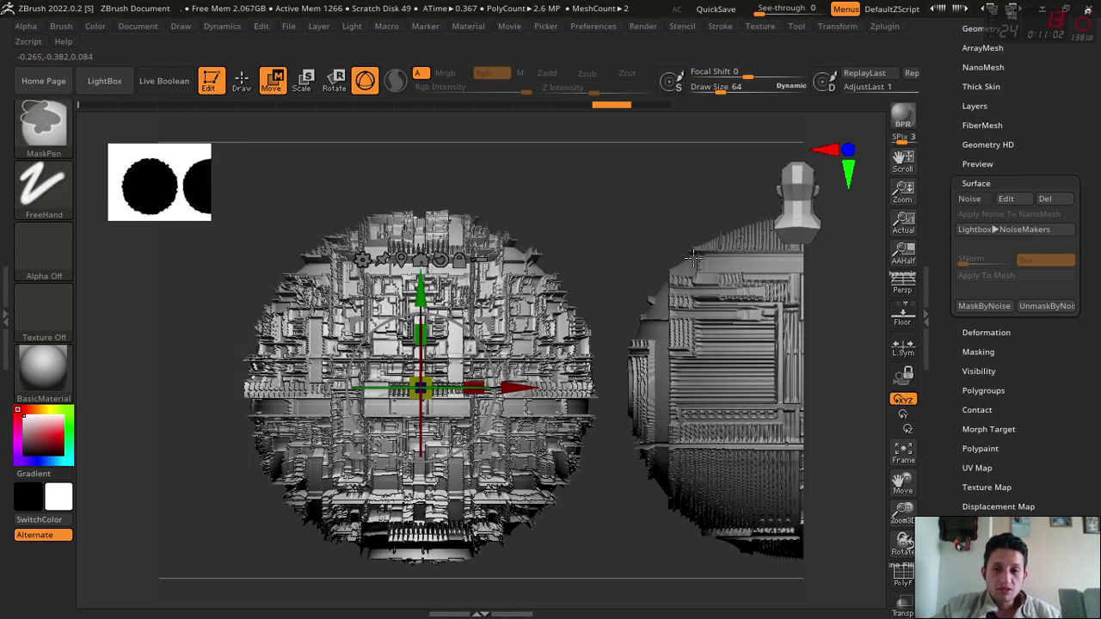
left_click(969, 199)
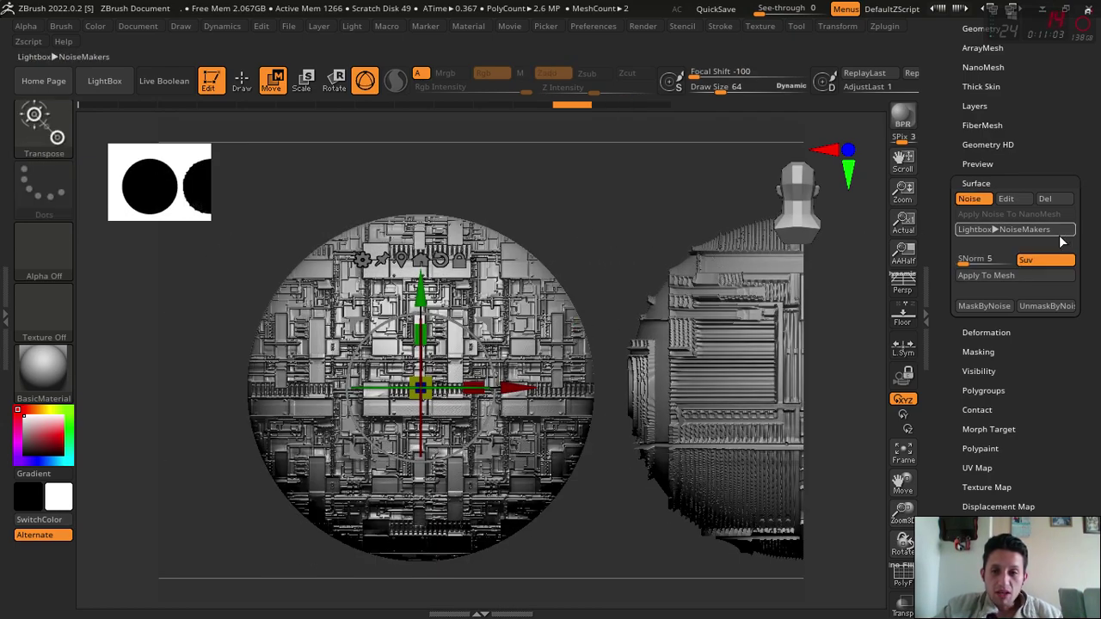
left_click(1005, 199)
mouse_move(1011, 196)
left_mouse_down()
mouse_move(984, 196)
mouse_move(1003, 196)
left_mouse_up()
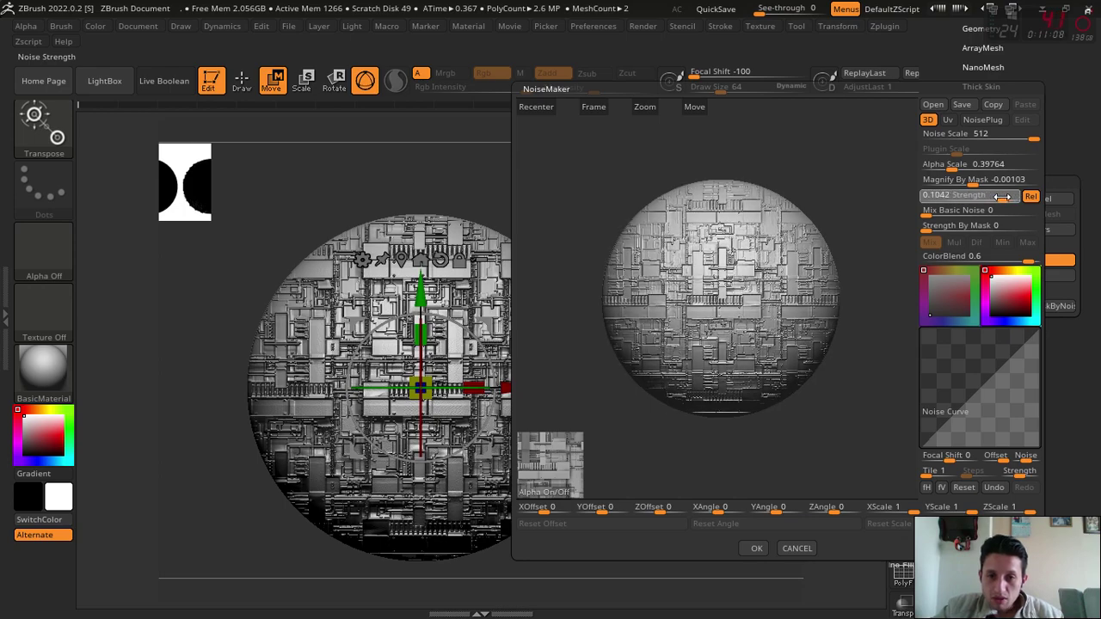
left_click(756, 548)
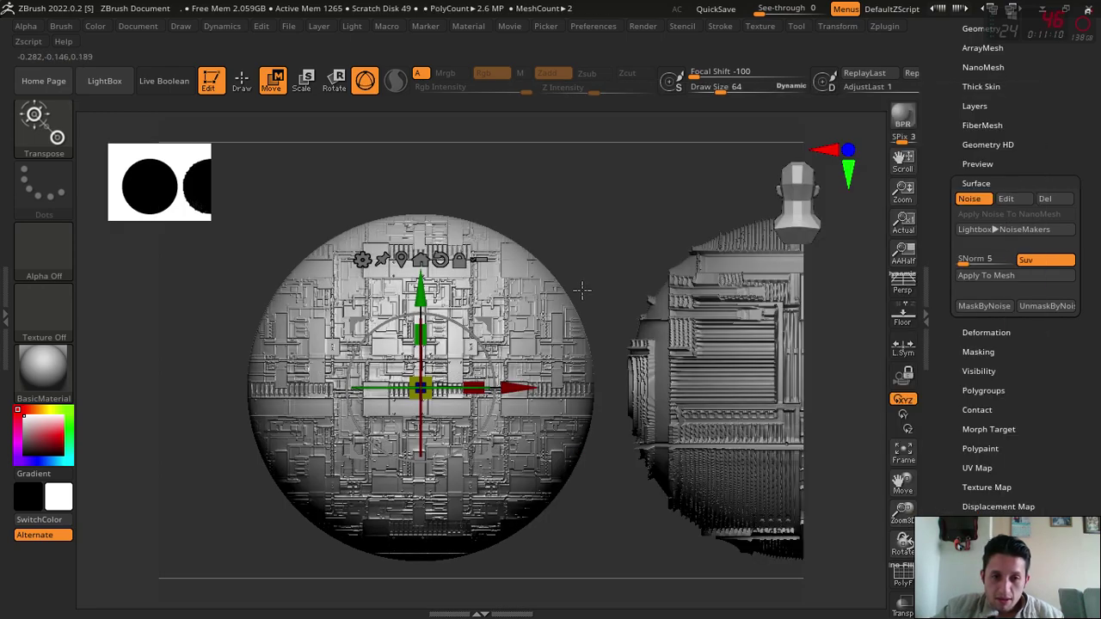
left_click(1023, 277)
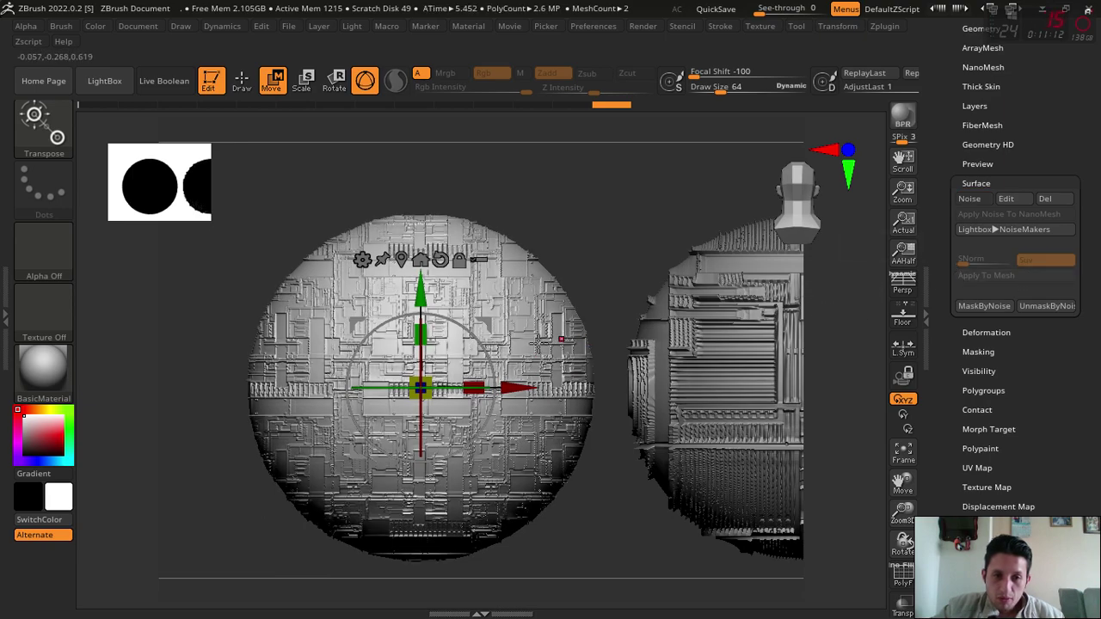
Nudge the left sphere and orbit the view until both spheres sit side by side.
left_click_drag(901, 513, 786, 430)
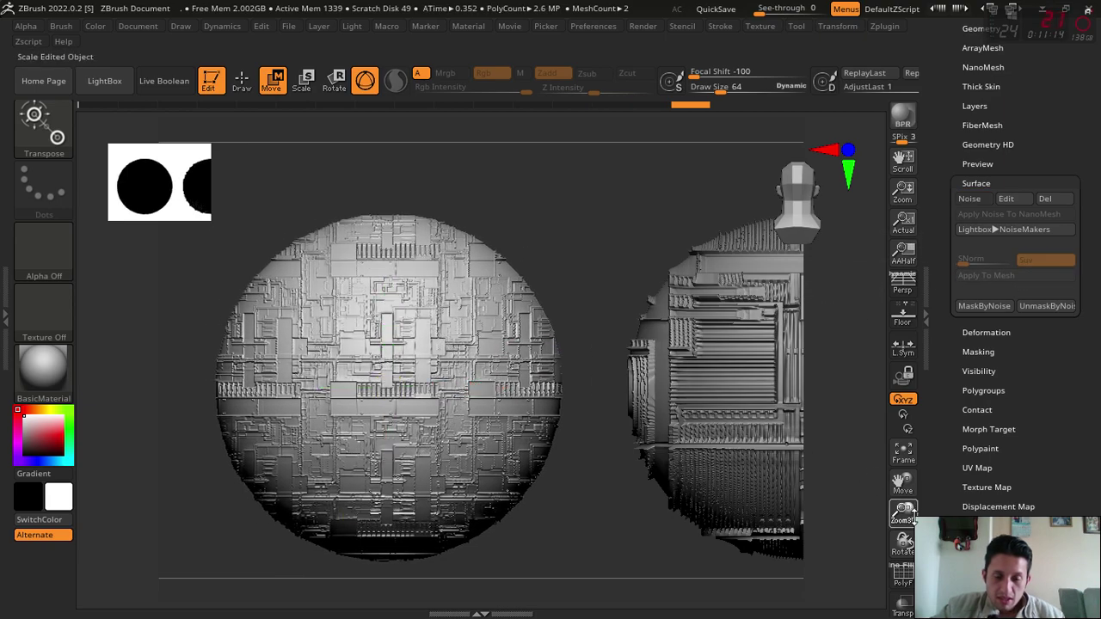
left_click_drag(490, 387, 520, 387)
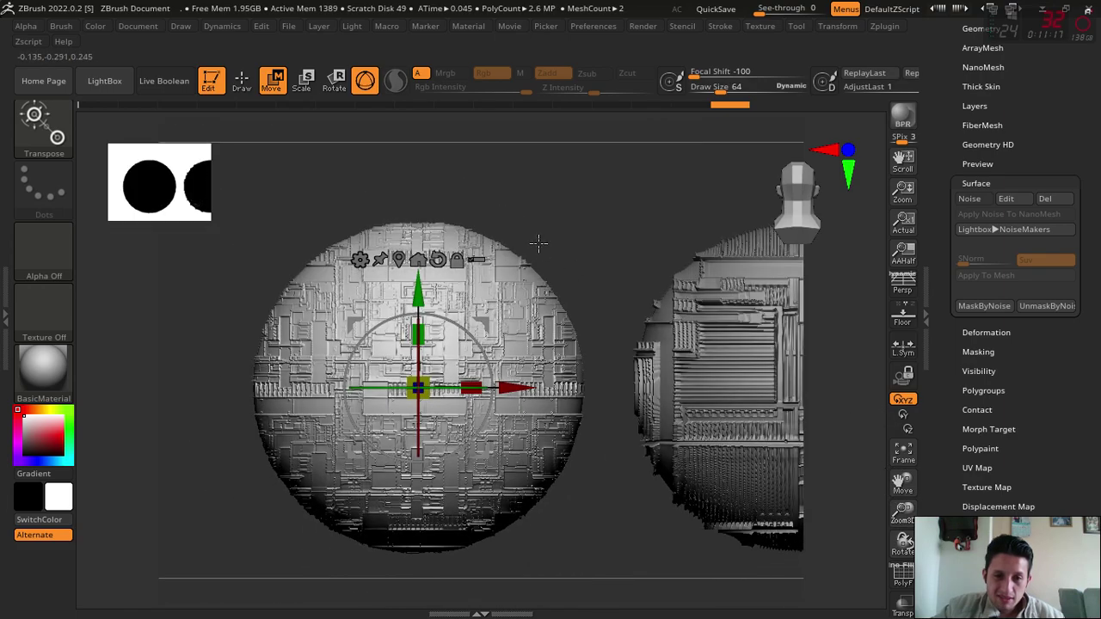
left_click(903, 451)
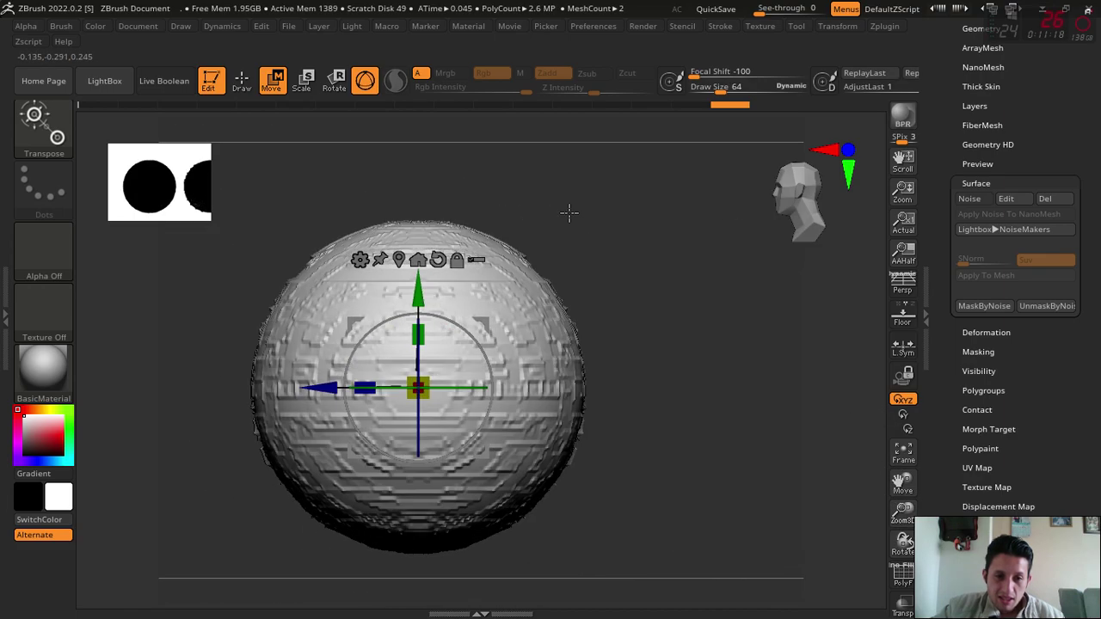
key("q")
left_click_drag(536, 241, 567, 189)
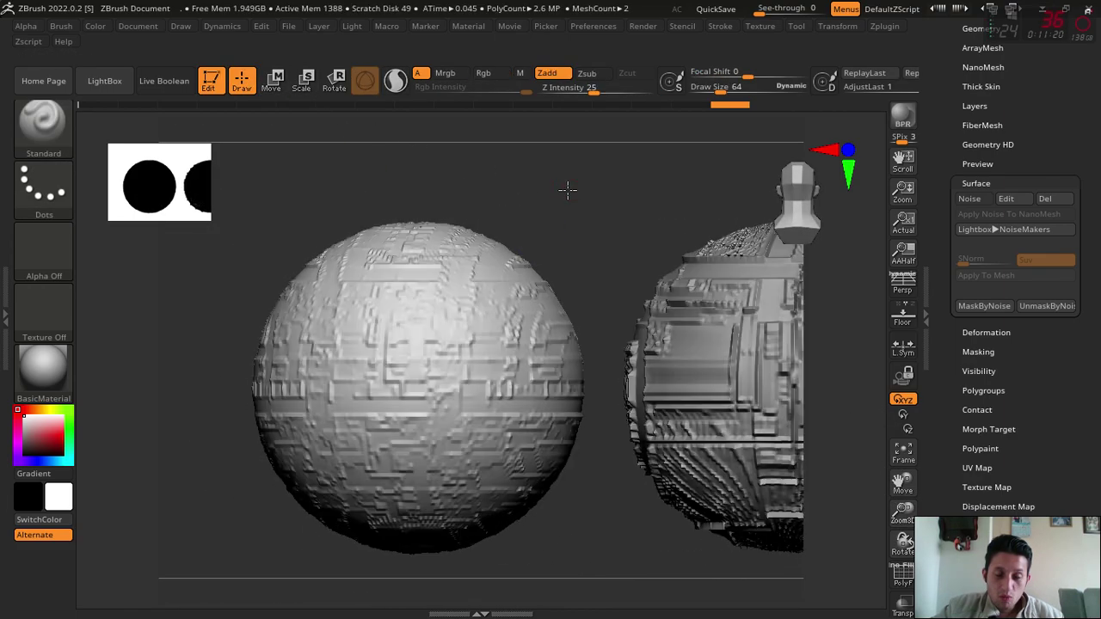
mouse_move(837, 319)
left_mouse_down()
mouse_move(868, 479)
mouse_move(516, 190)
left_mouse_up()
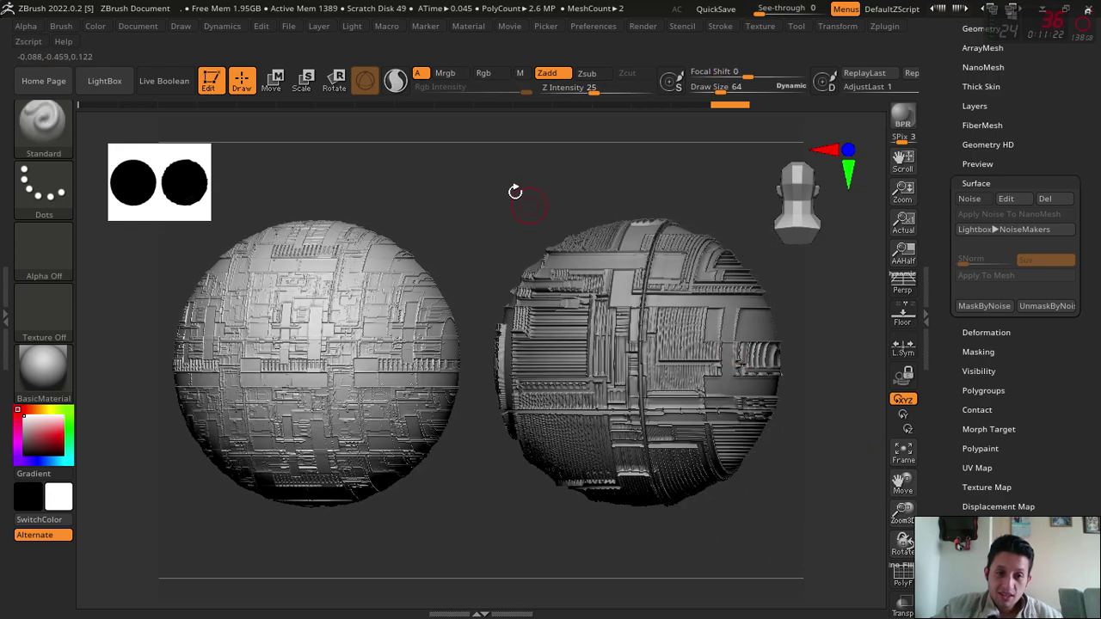
left_click_drag(585, 214, 499, 178)
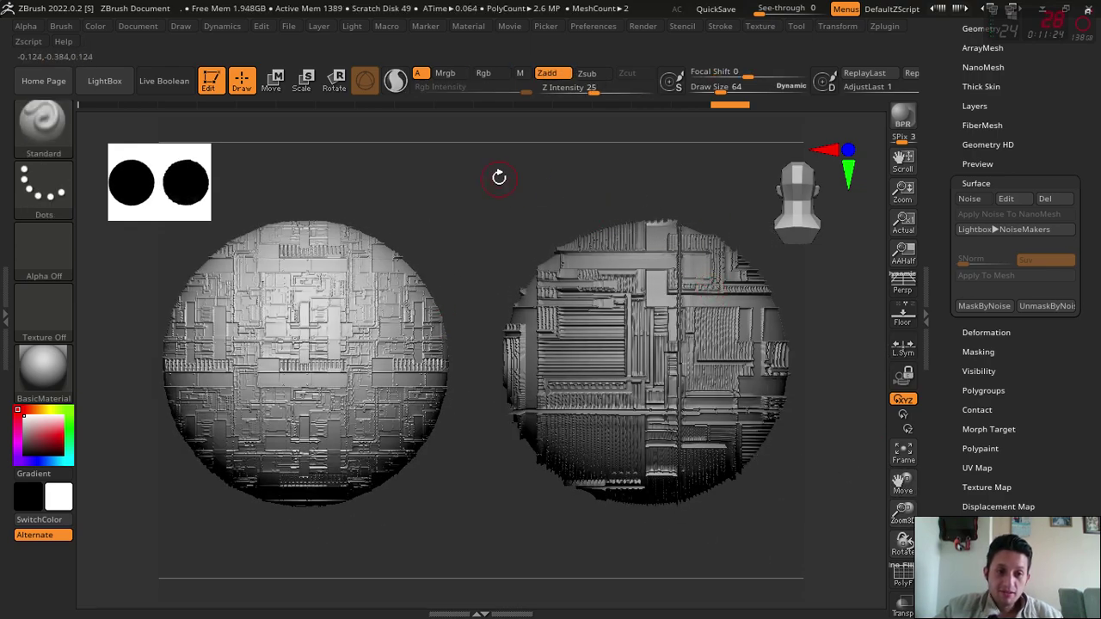
left_click(584, 241, "alt")
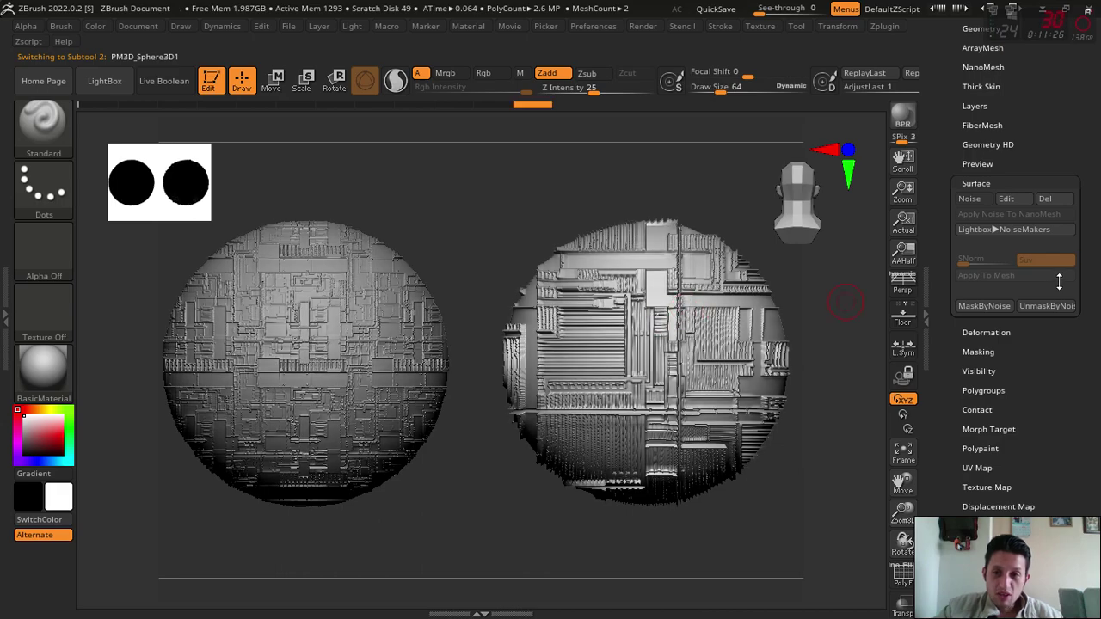
Lower the right sphere's surface noise Strength to 0.069 in the NoiseMaker.
left_click(1005, 199)
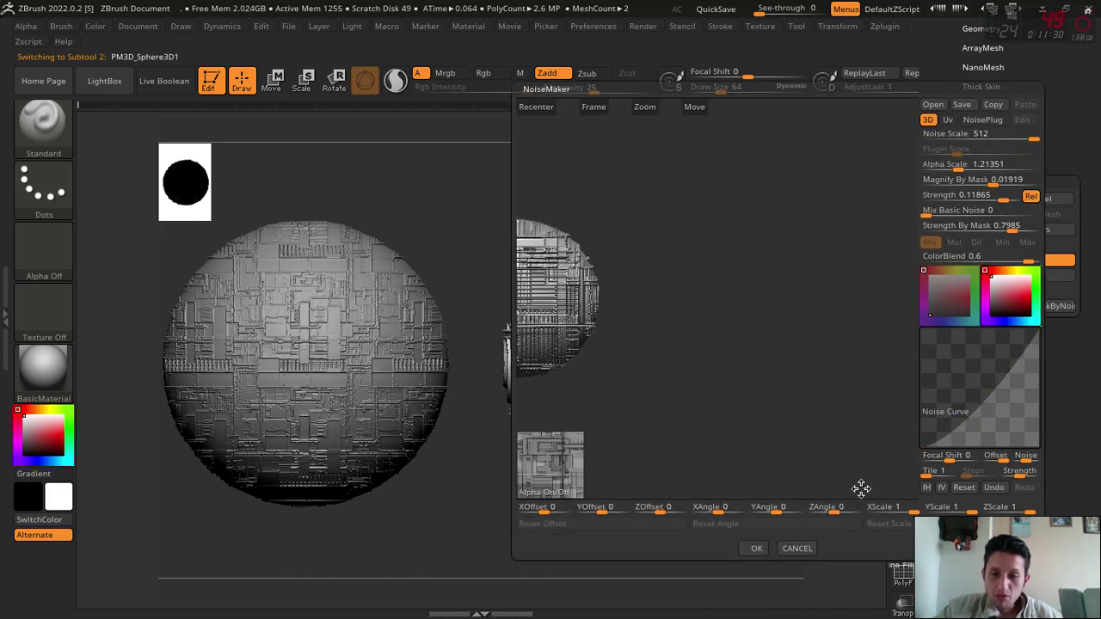
left_click(791, 550)
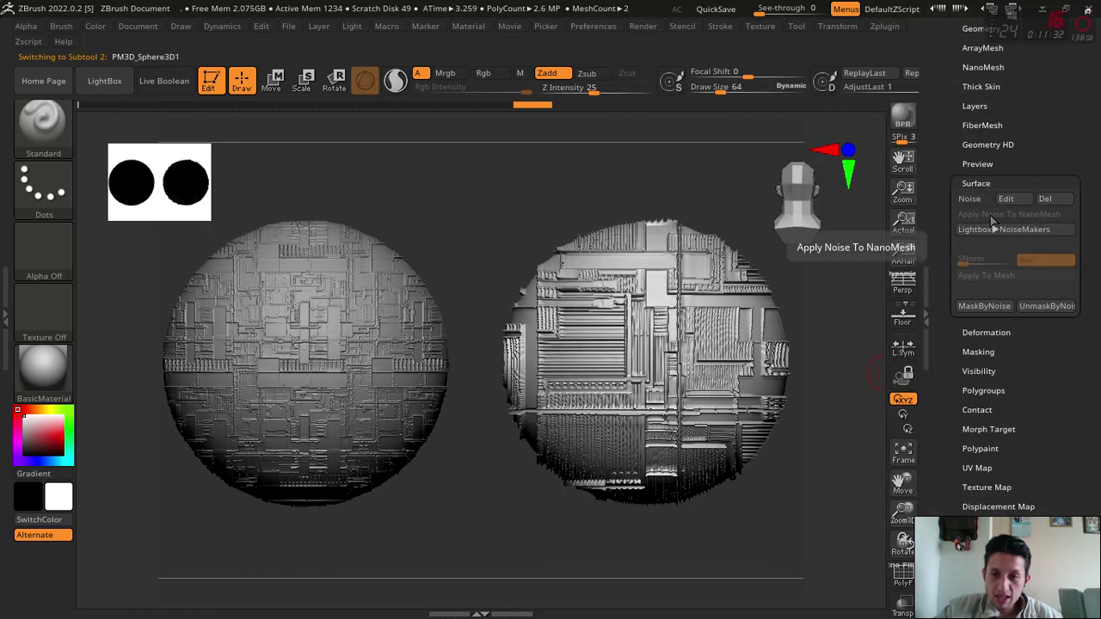
left_click(985, 275)
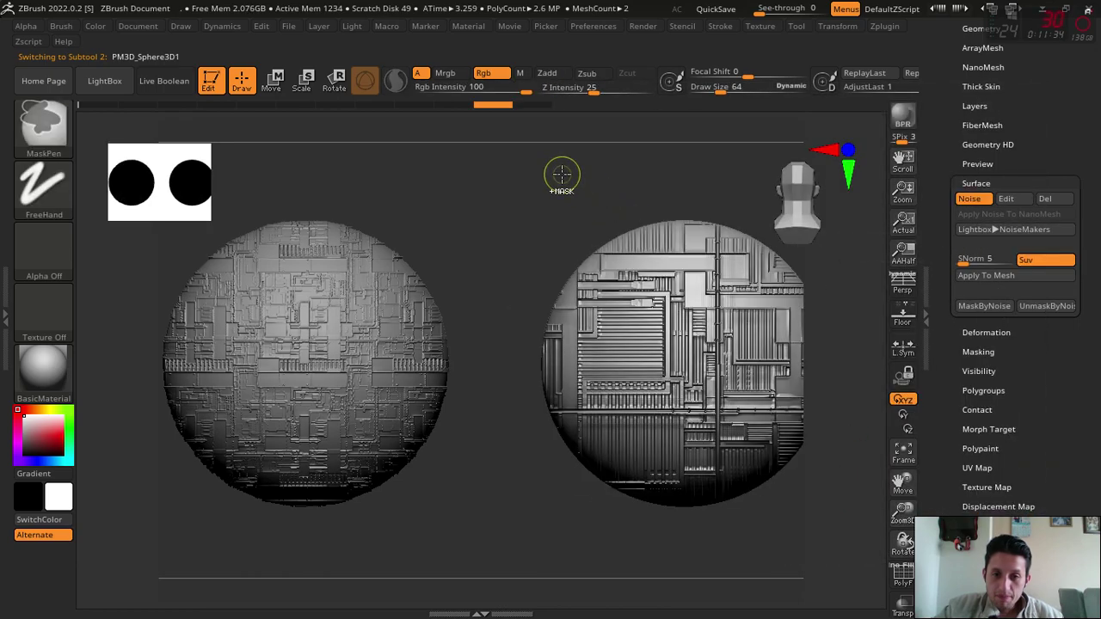
left_click(1006, 199)
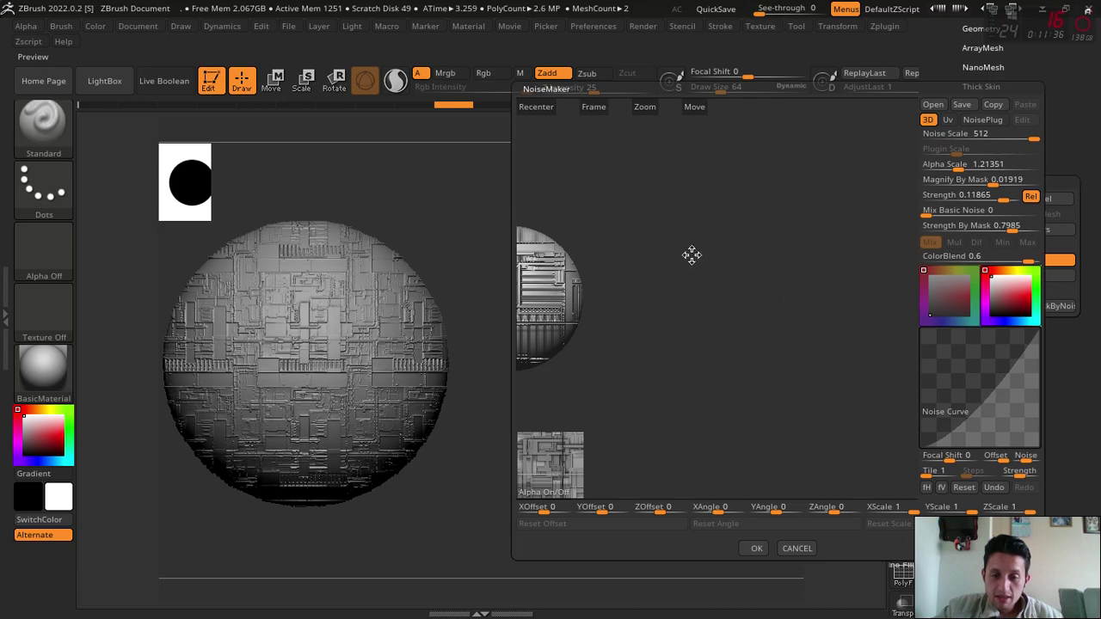
left_click(593, 107)
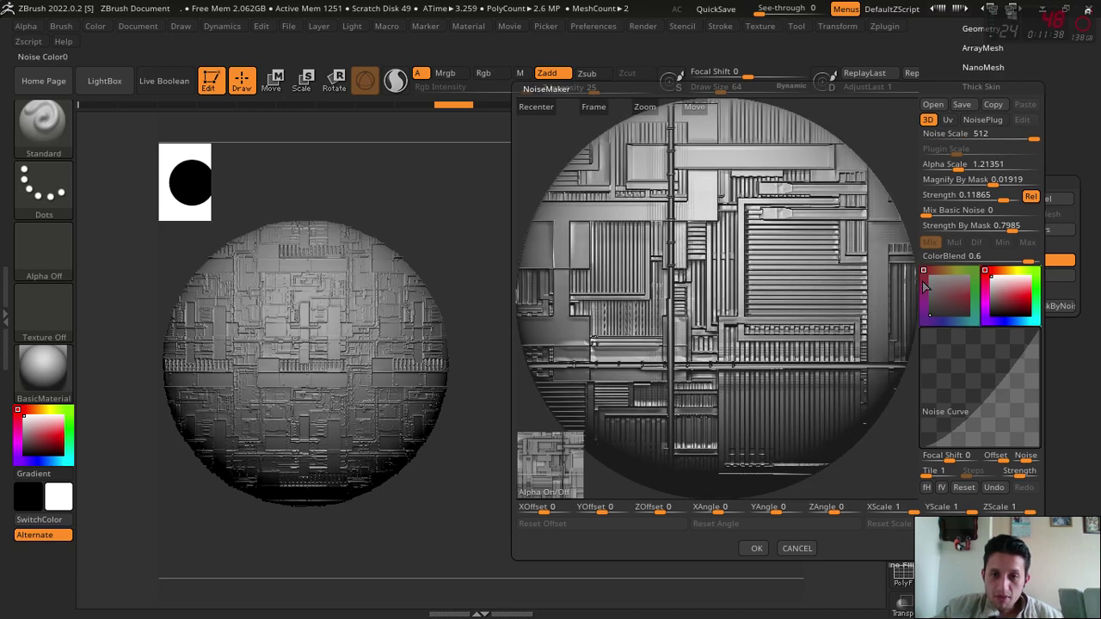
mouse_move(1000, 196)
left_mouse_down()
mouse_move(987, 196)
mouse_move(1000, 196)
left_mouse_up()
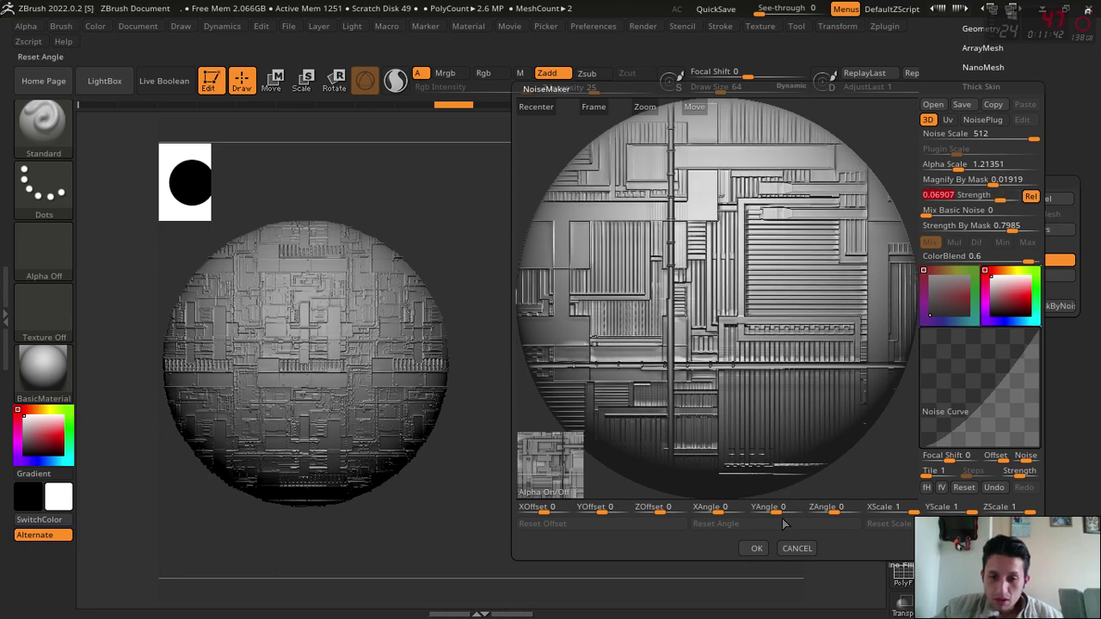
left_click(753, 549)
Bake the retuned noise into the right sphere's mesh and inspect the detail up close.
left_click(990, 275)
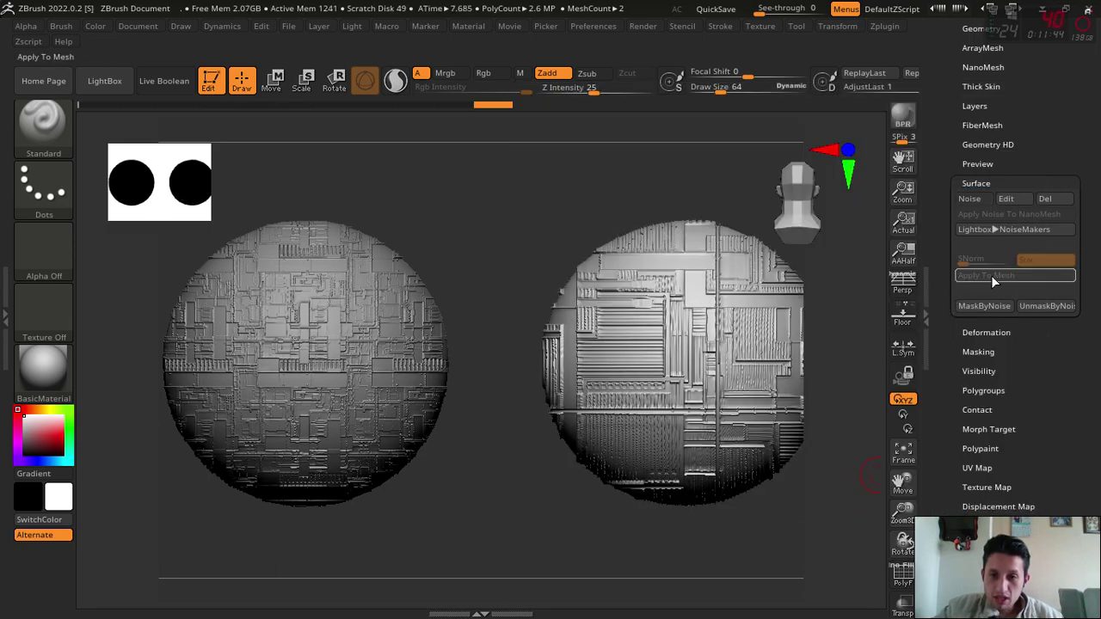
left_click_drag(902, 484, 774, 486)
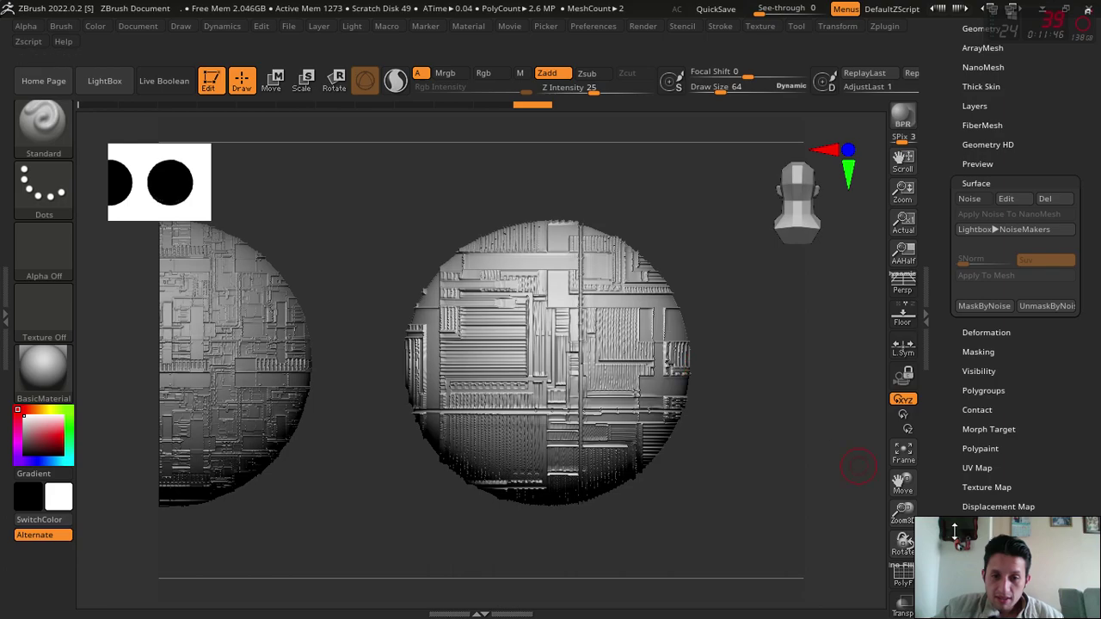
left_click_drag(902, 514, 956, 520)
left_click_drag(921, 481, 774, 479)
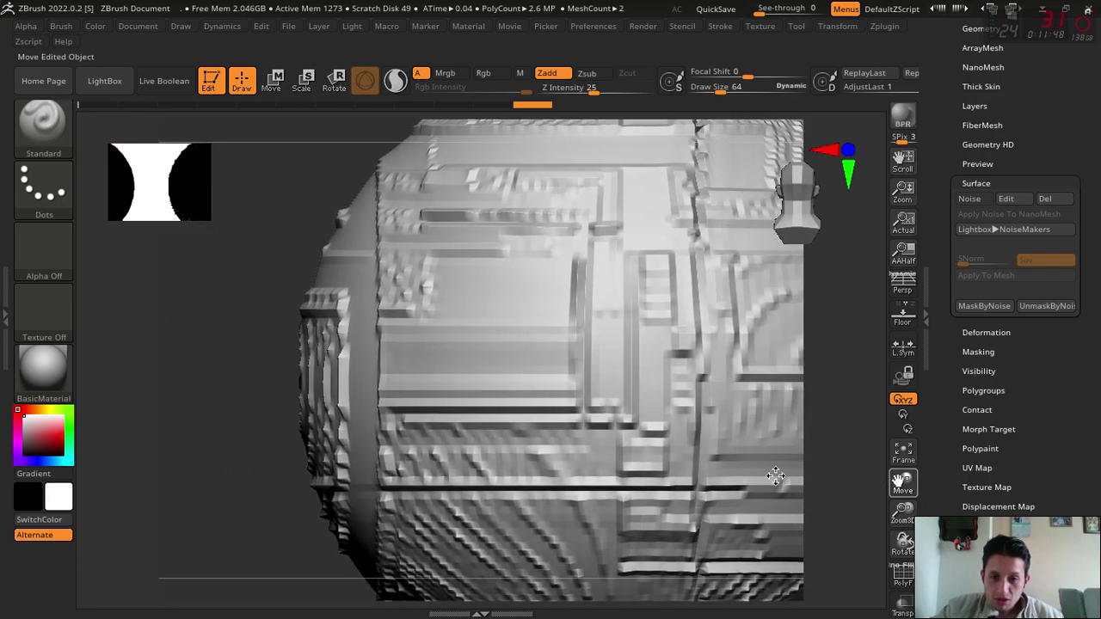
left_click(903, 462)
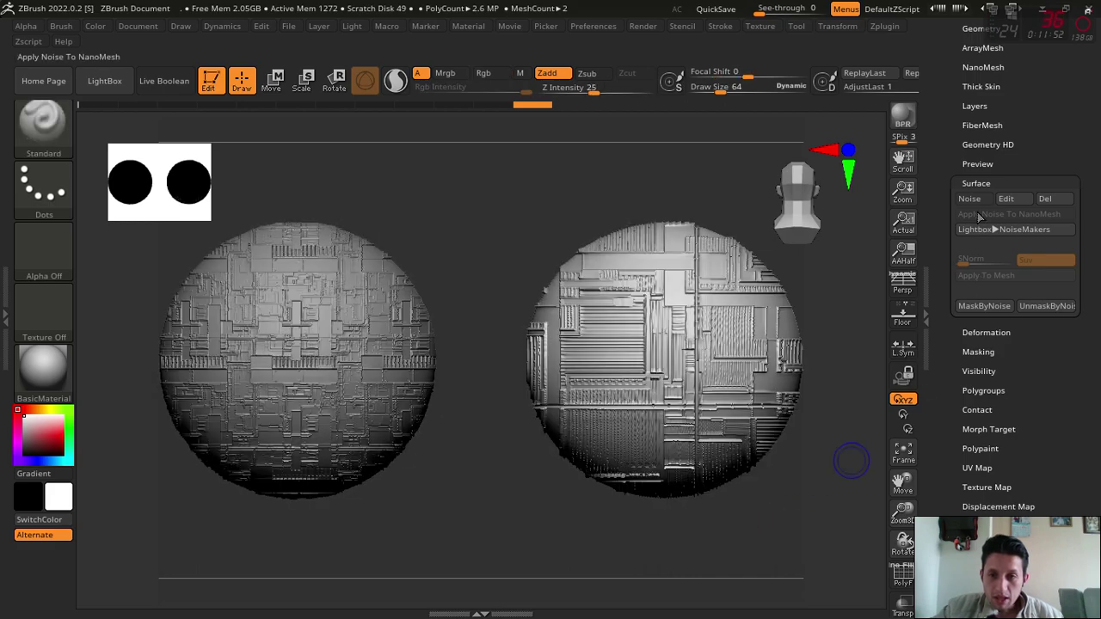
key("ctrl")
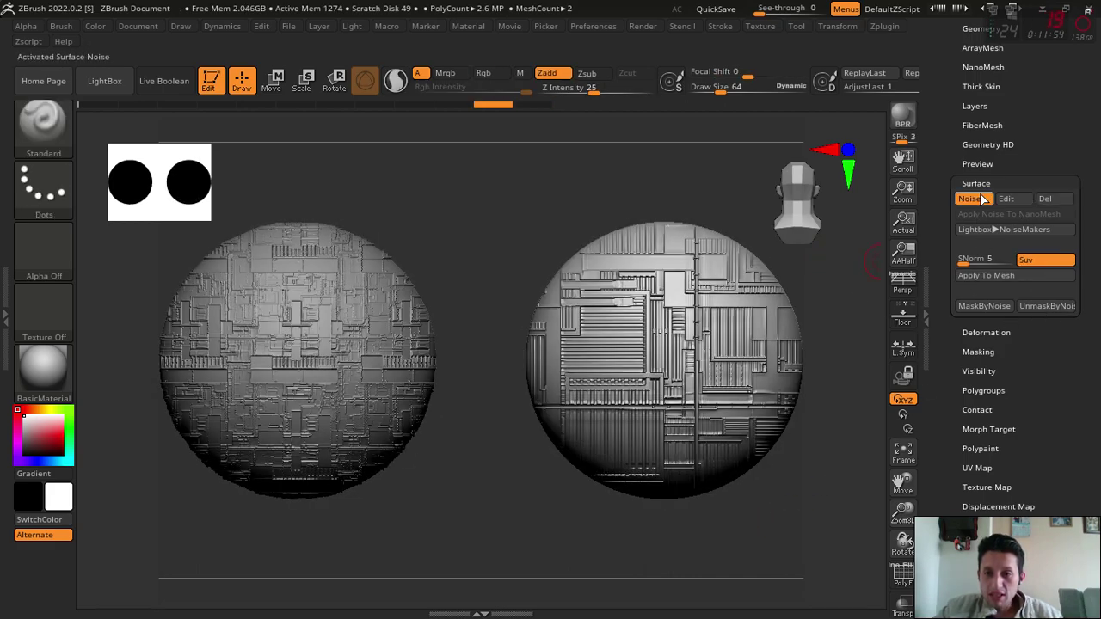
Browse the NoisePlug Checkerboard patterns, then cancel back to the NoiseMaker without choosing one.
left_click(1026, 198)
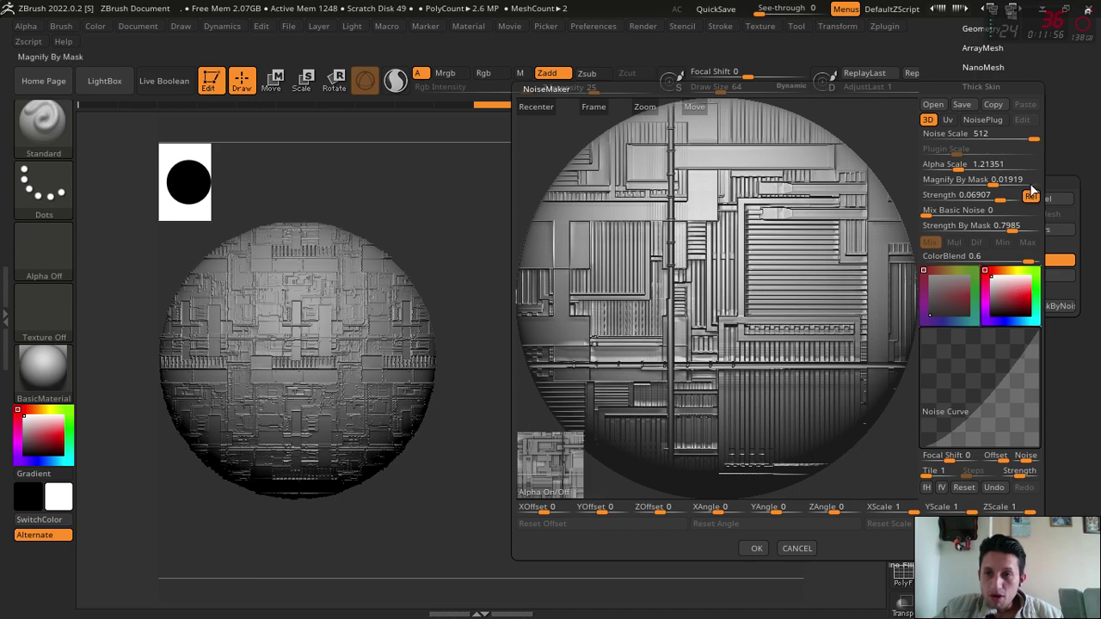
left_click(977, 133)
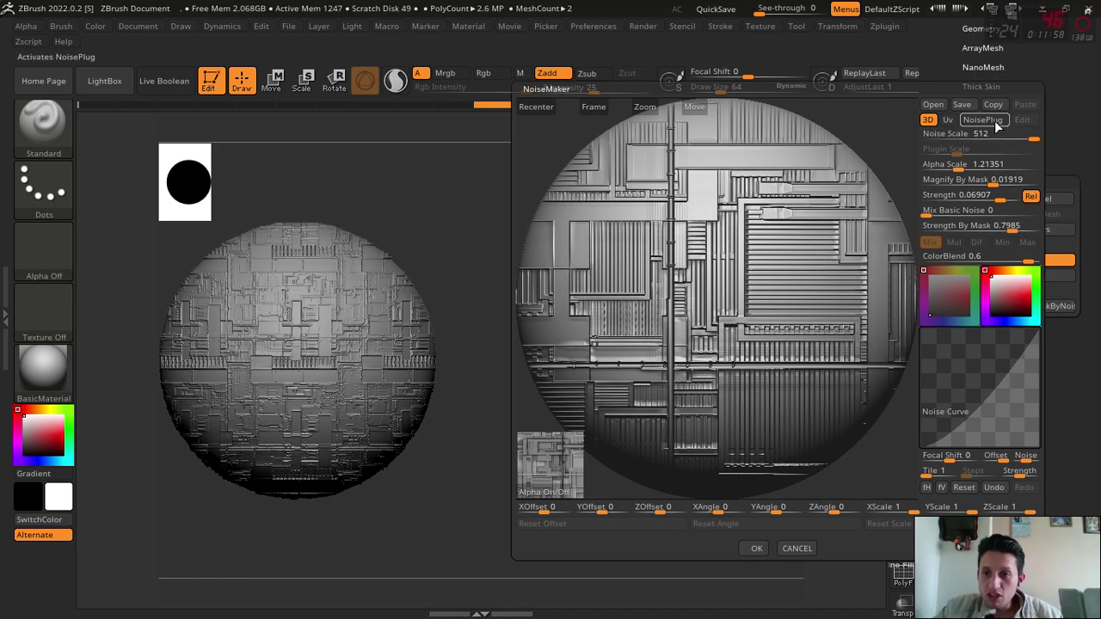
left_click(983, 119)
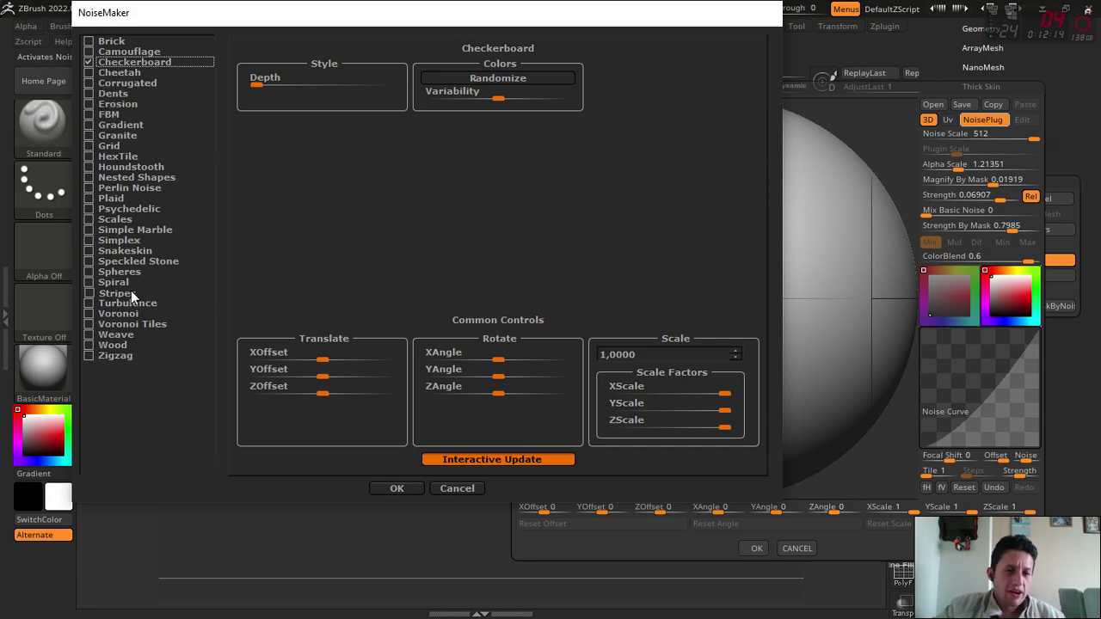
left_click_drag(377, 29, 469, 88)
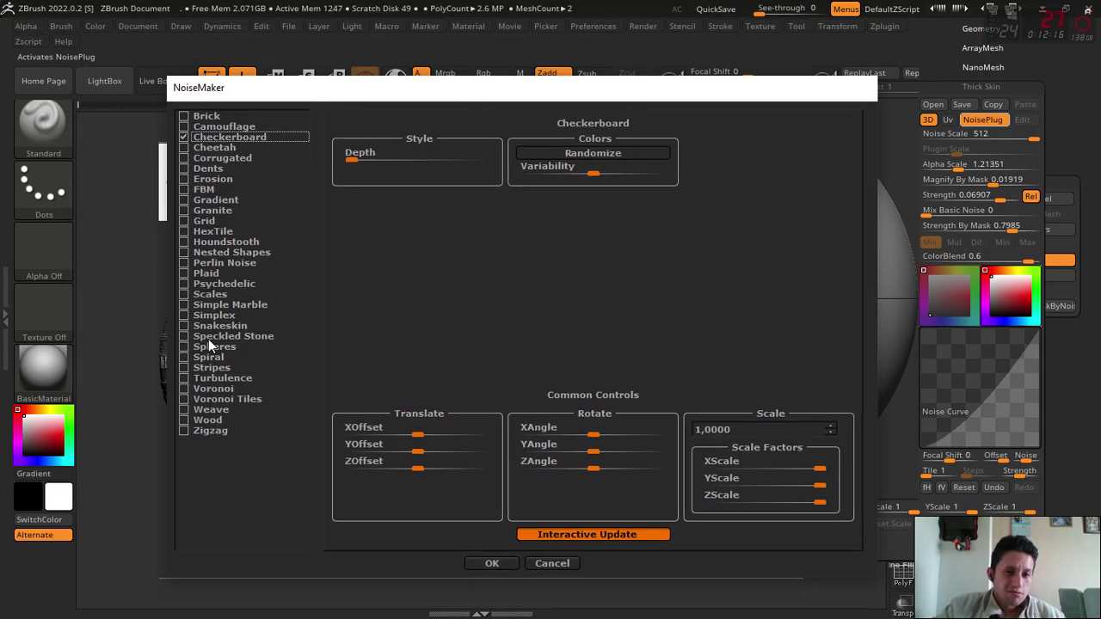
left_click_drag(632, 97, 712, 82)
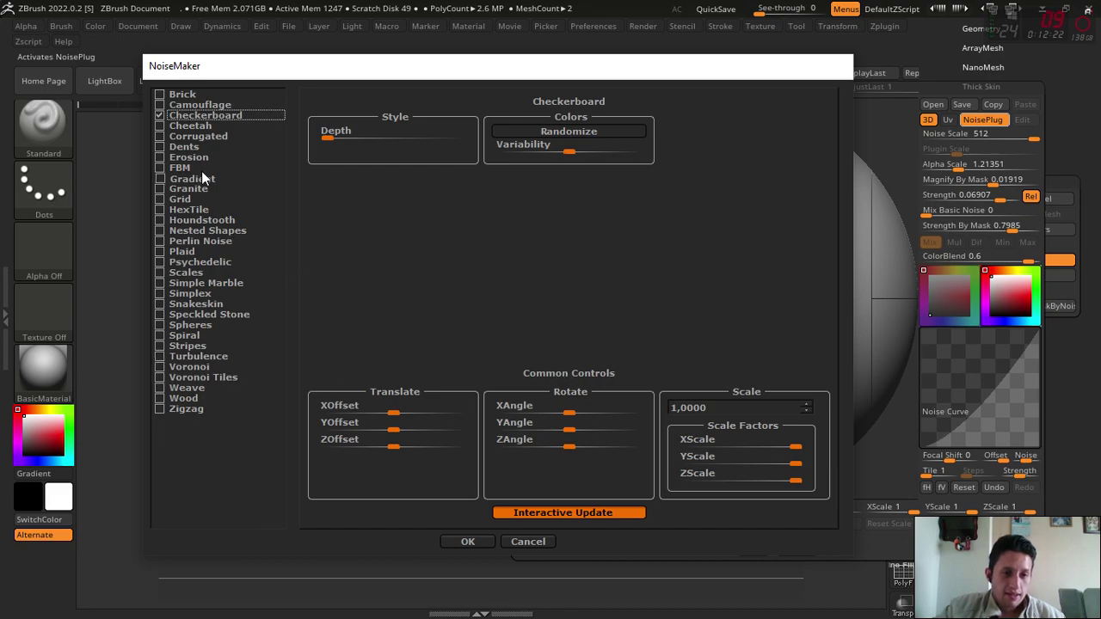
left_click_drag(773, 65, 710, 24)
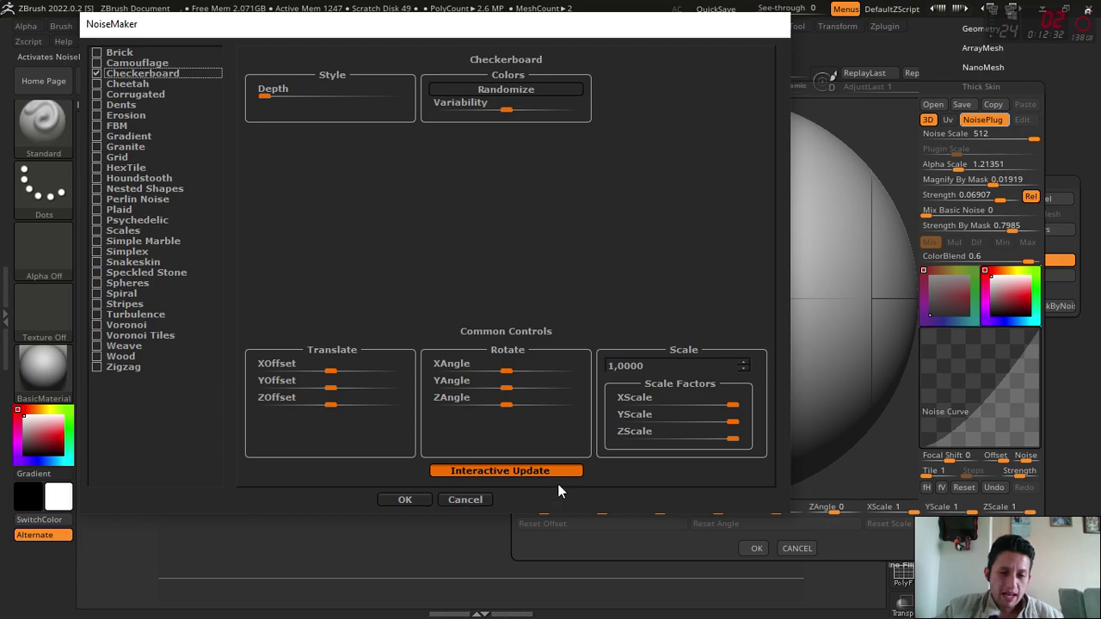
left_click(479, 500)
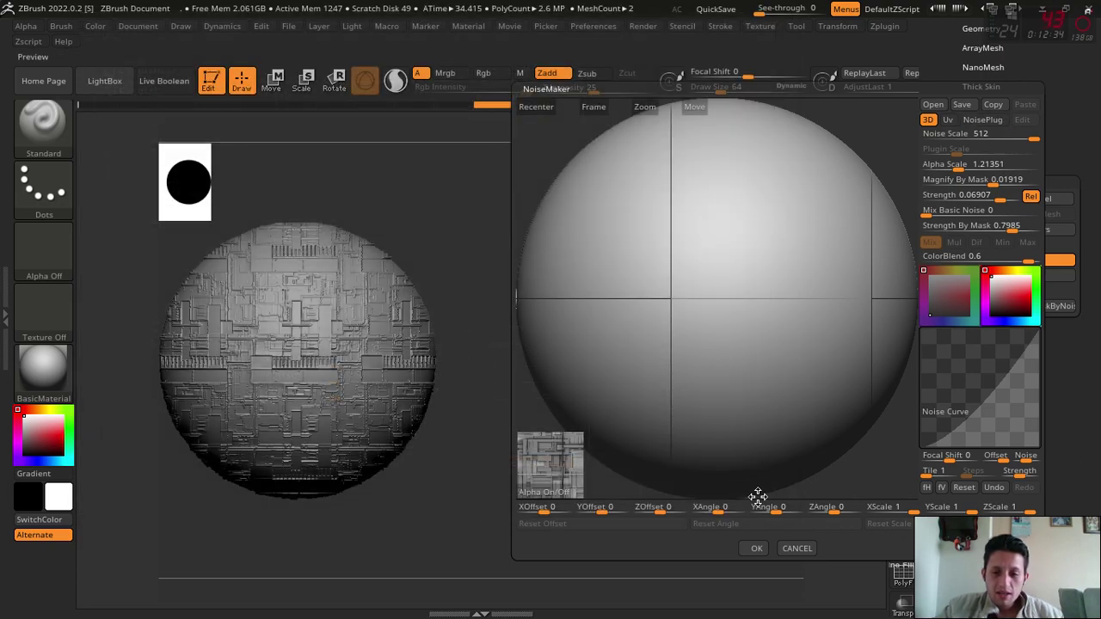
Slide the right sphere along X toward the left sphere and bake its noise into the mesh.
left_click(796, 549)
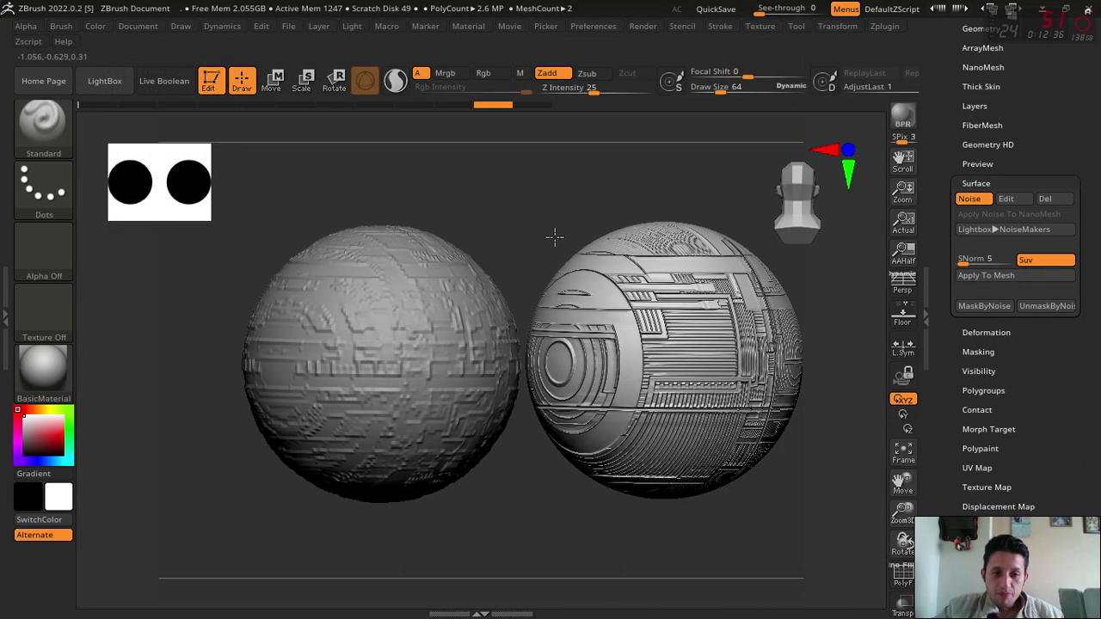
left_click(272, 81)
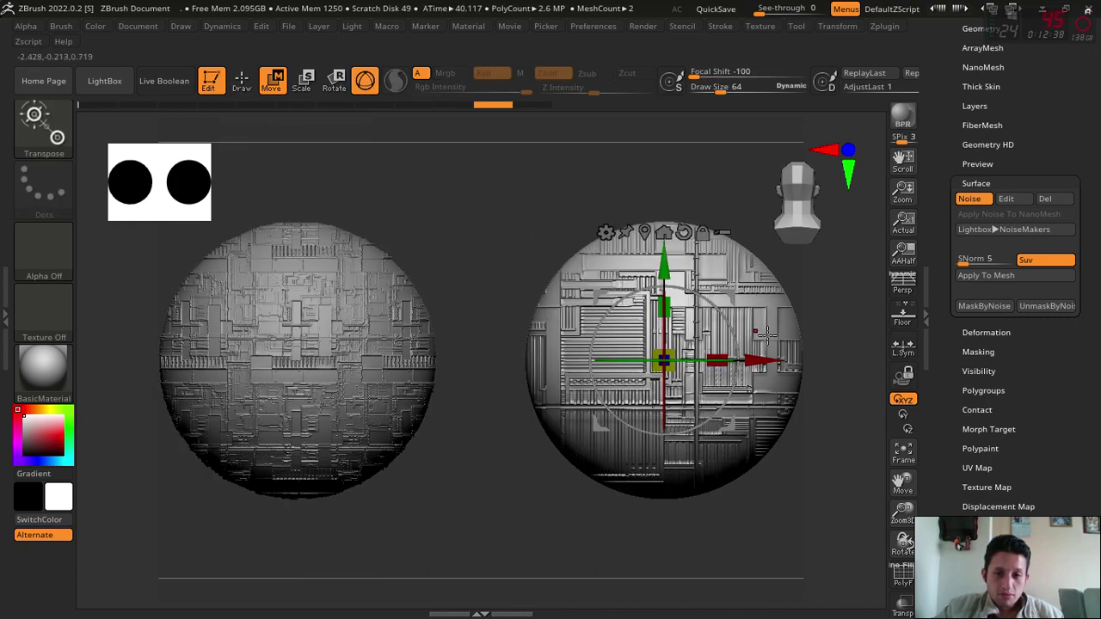
left_click_drag(778, 361, 716, 366)
left_click(1012, 276)
left_click(241, 81)
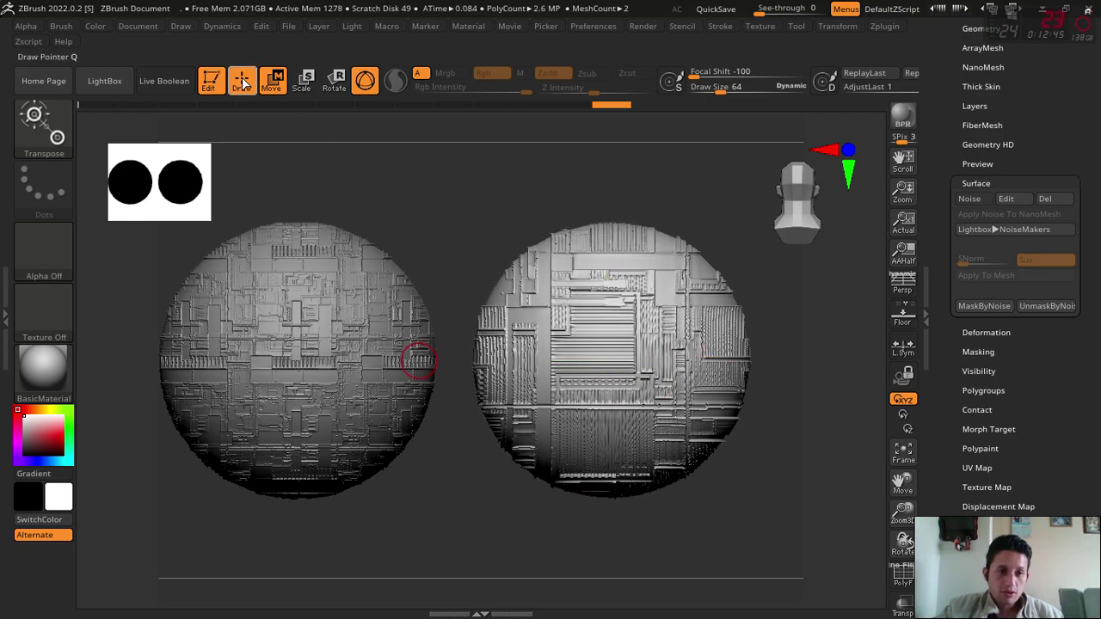
Turn both spheres to an oblique angle and start a BPR render.
left_click_drag(481, 211, 834, 422)
mouse_move(901, 509)
left_mouse_down()
mouse_move(858, 528)
mouse_move(895, 507)
mouse_move(898, 484)
left_mouse_up()
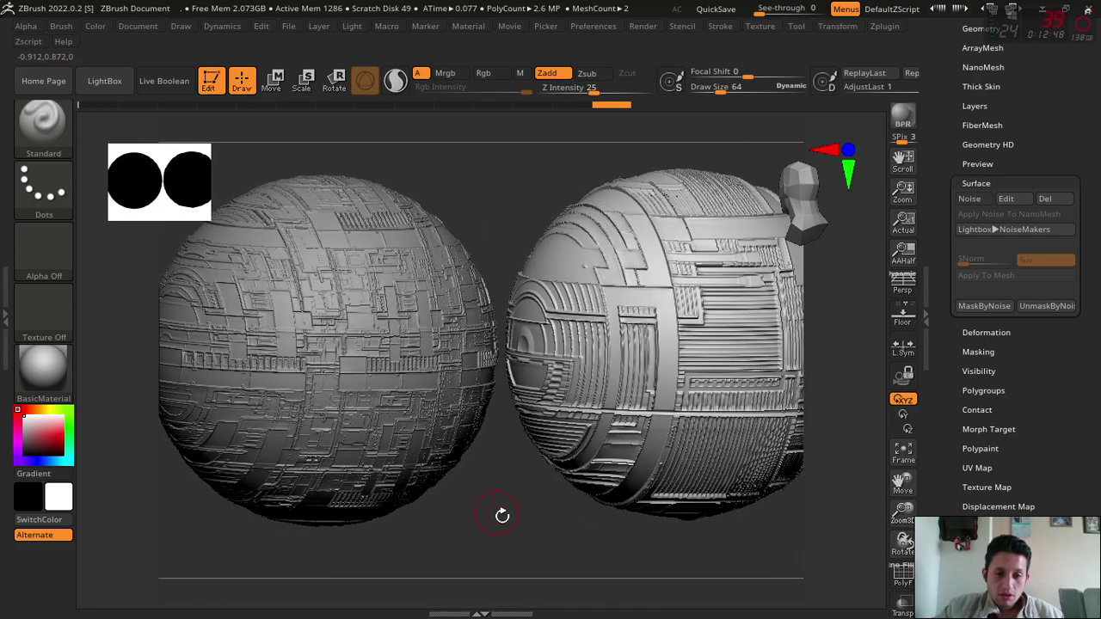
mouse_move(501, 513)
left_mouse_down()
mouse_move(516, 516)
mouse_move(453, 524)
mouse_move(472, 546)
mouse_move(874, 468)
mouse_move(886, 479)
mouse_move(872, 489)
left_mouse_up()
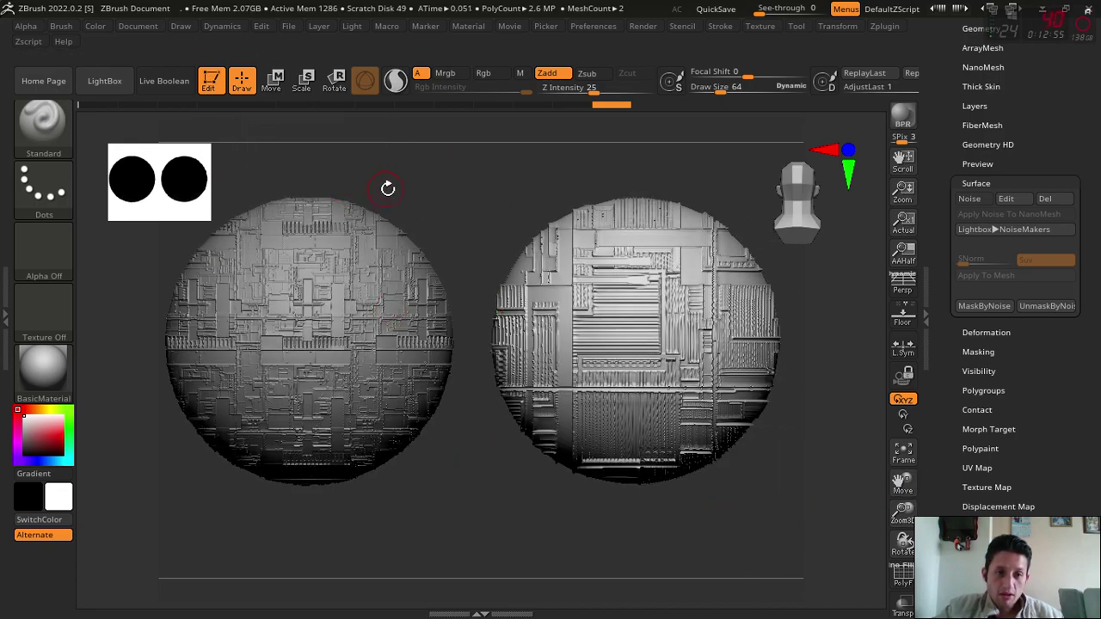
left_click_drag(388, 187, 521, 177)
left_click(909, 125)
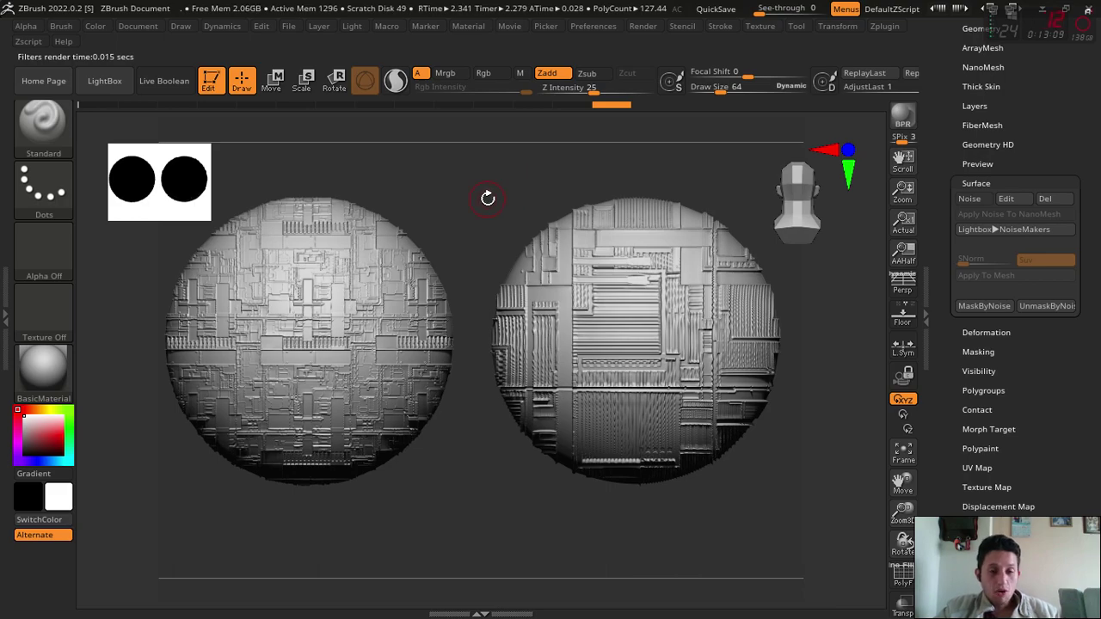
Nudge the view slightly and BPR-render both panel-detailed spheres again.
left_click_drag(486, 195, 510, 186)
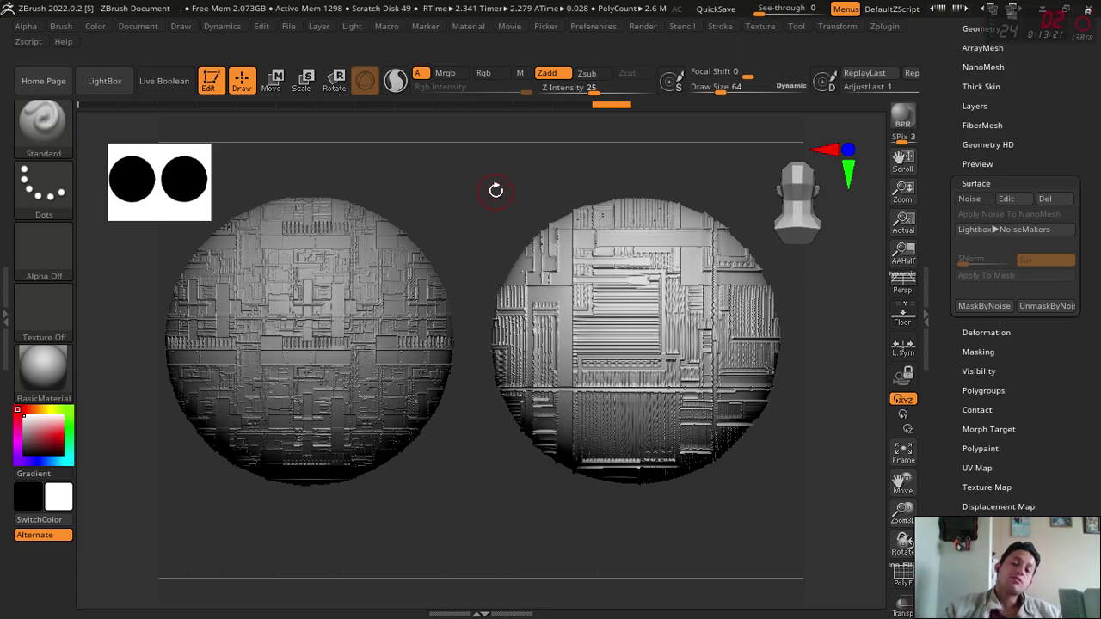
left_click(897, 117)
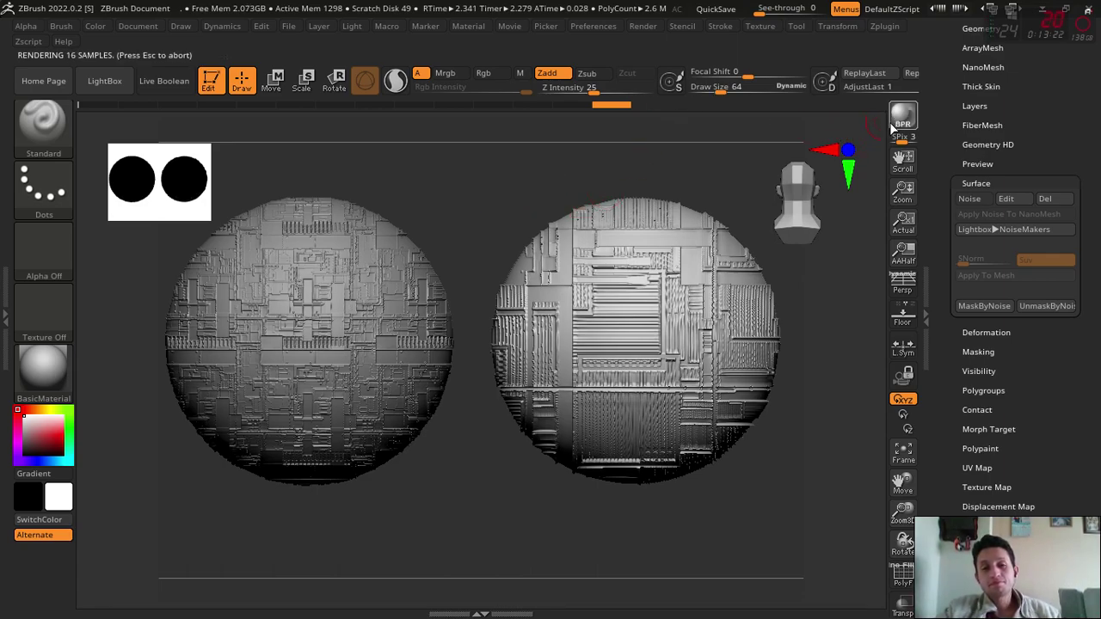